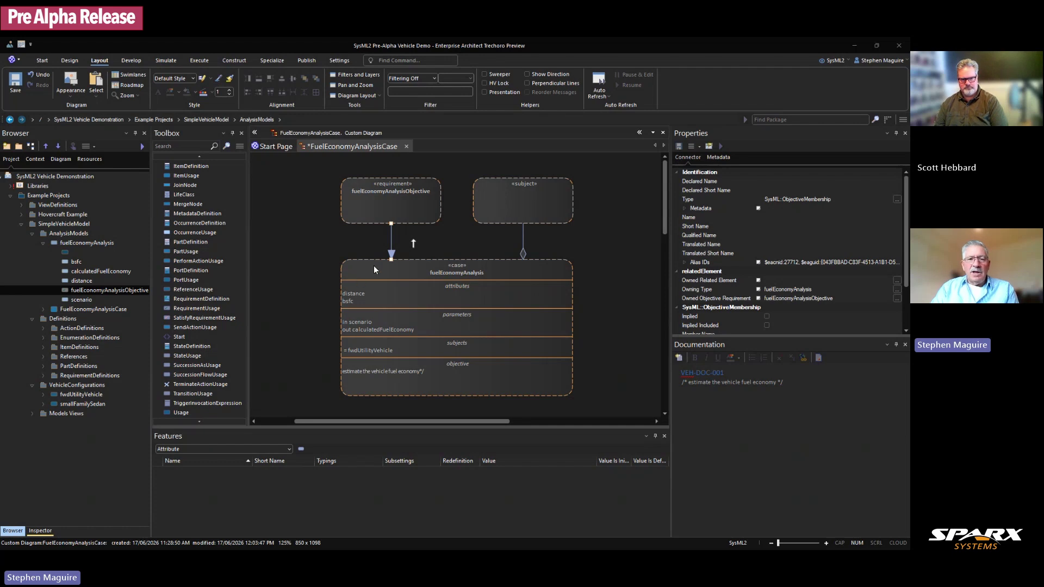
# Step: Add an attribute named tpd_avg to the fuelEconomyAnalysis case, enlarging the features list to make room
pyautogui.click(476, 241)
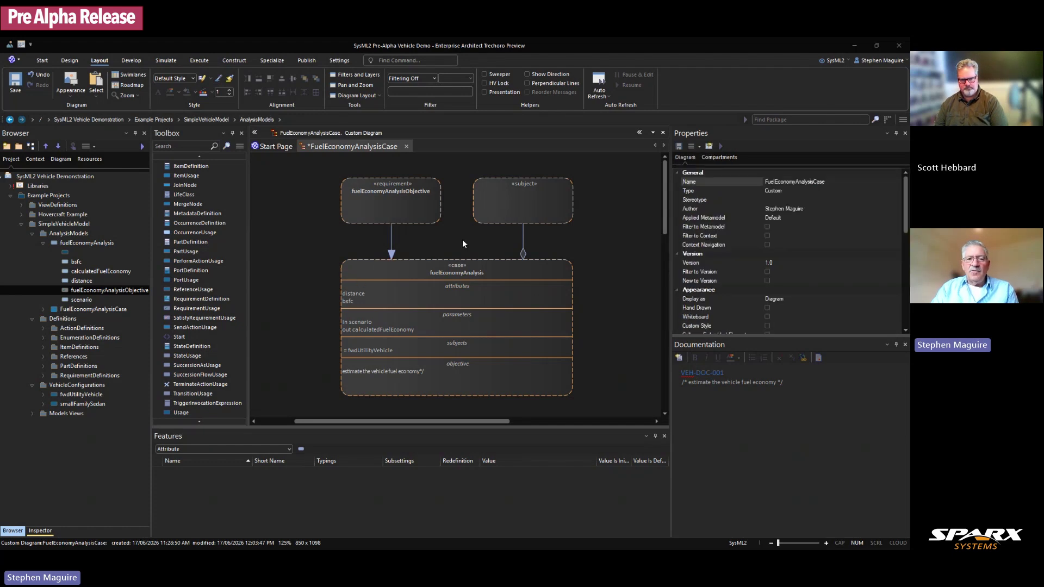
pyautogui.click(454, 272)
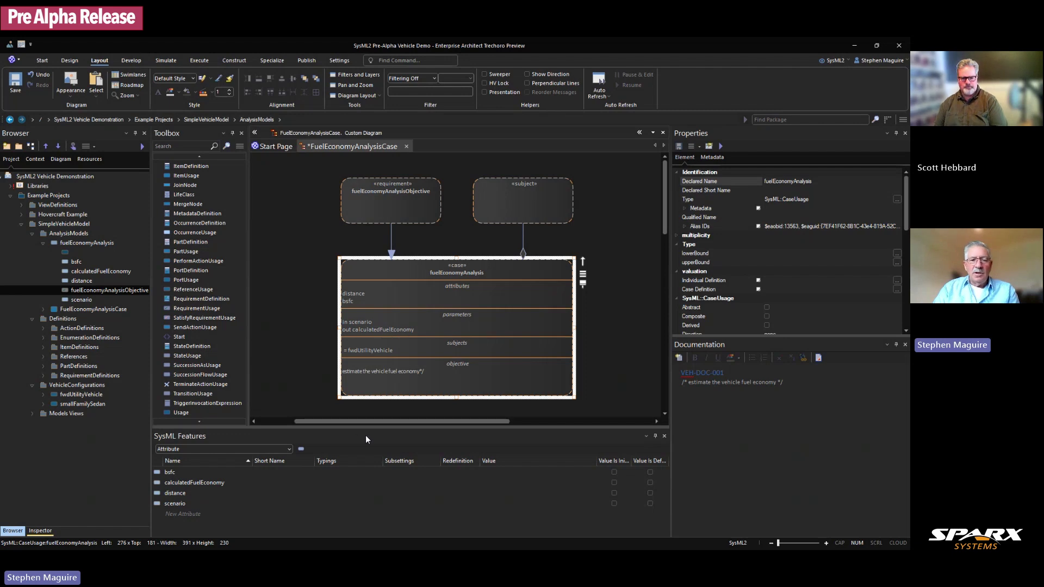
pyautogui.moveTo(365, 428); pyautogui.dragTo(369, 404)
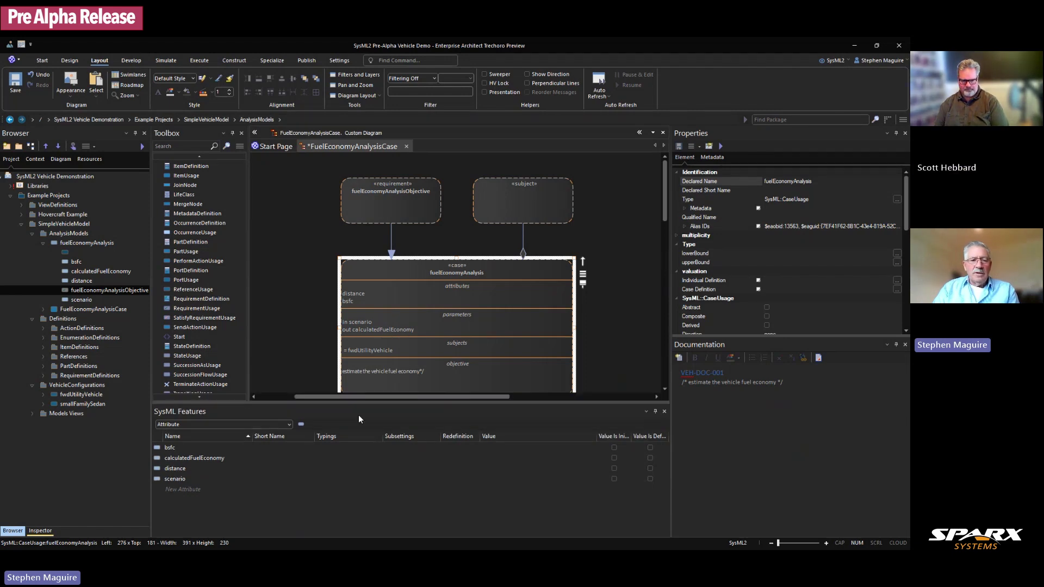
pyautogui.click(183, 489)
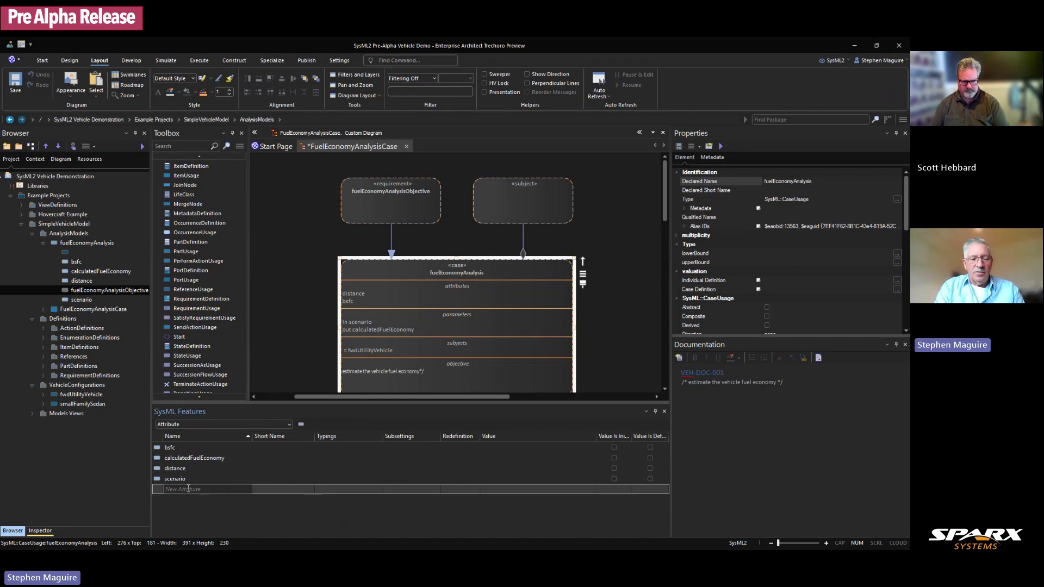
pyautogui.write('tpd_avg')
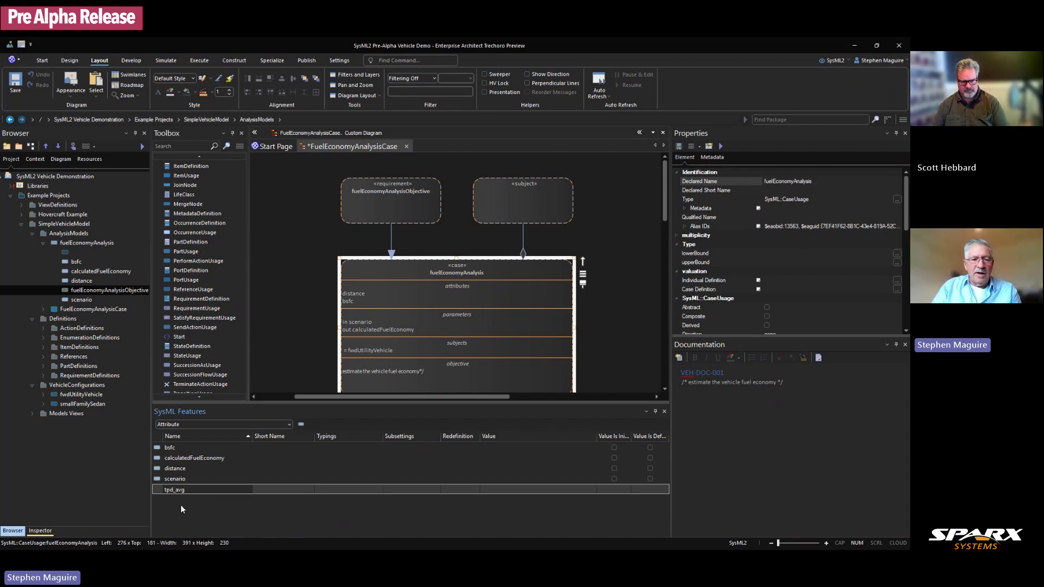
pyautogui.press('Return')
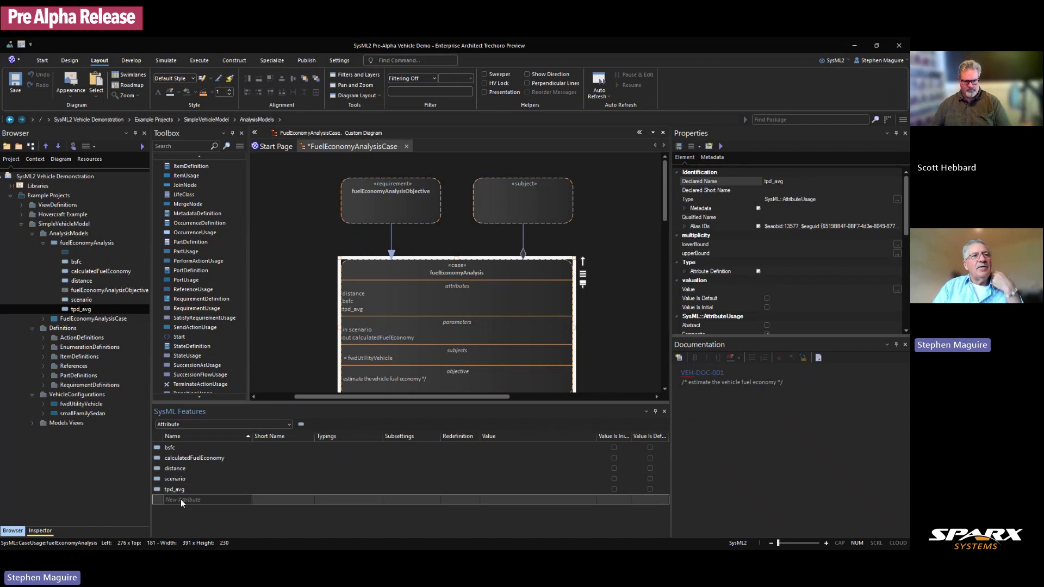
# Step: Add two more attributes, f_a and f_b, to the fuelEconomyAnalysis case
pyautogui.click(180, 500)
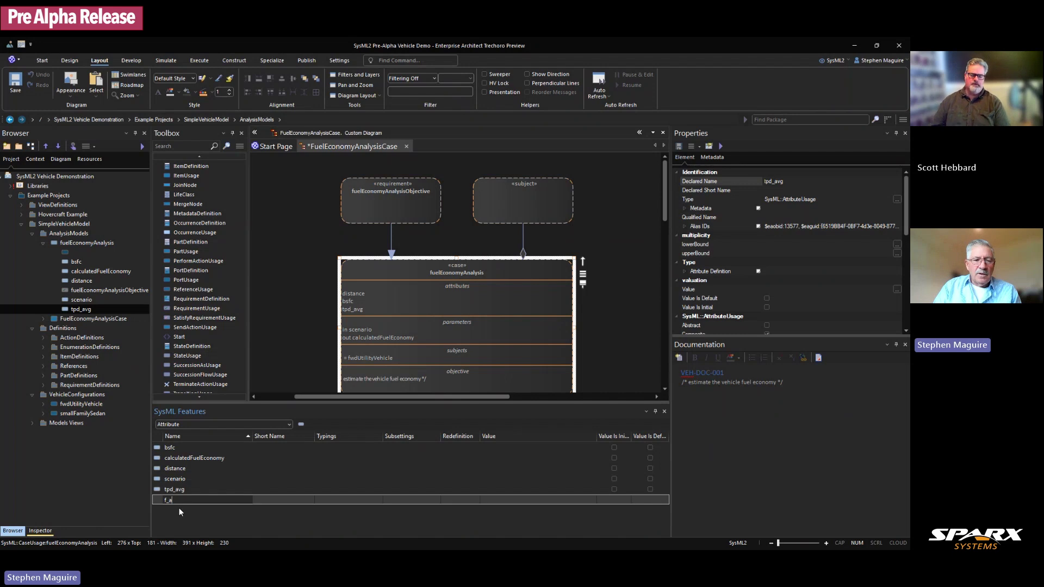
pyautogui.write('f_a')
pyautogui.press('Return')
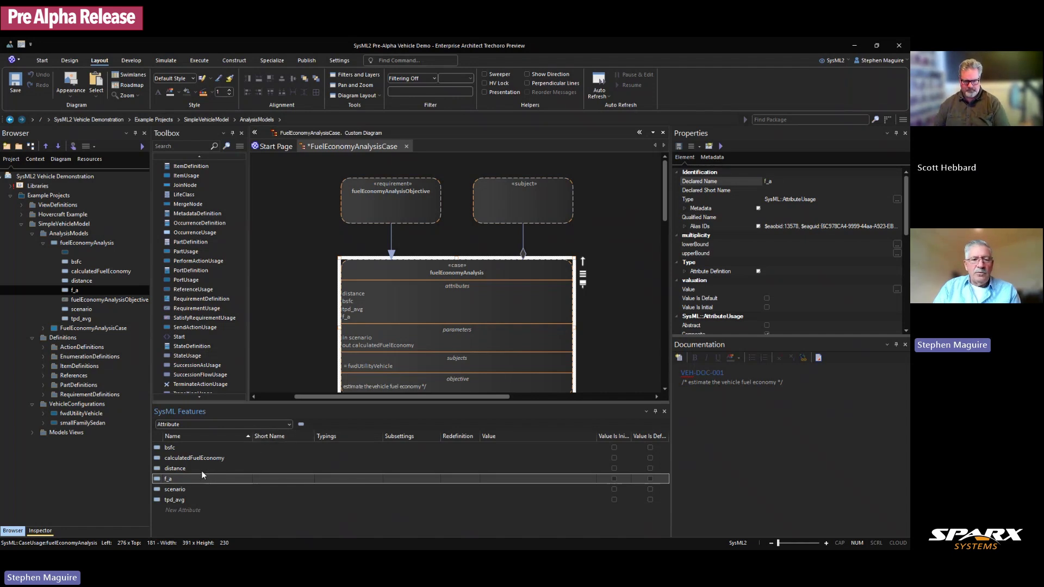
pyautogui.click(183, 509)
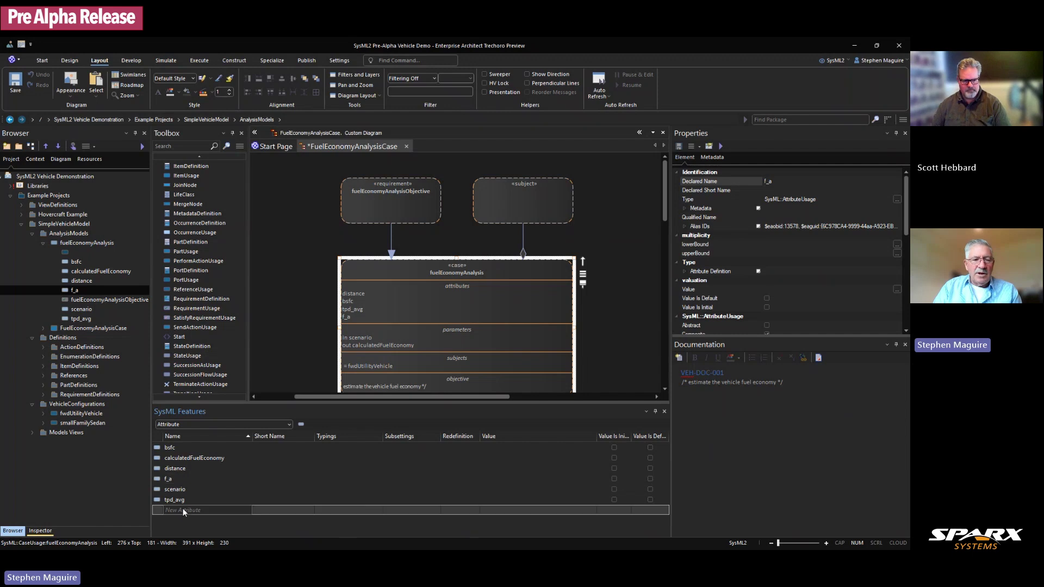
pyautogui.write('f_b')
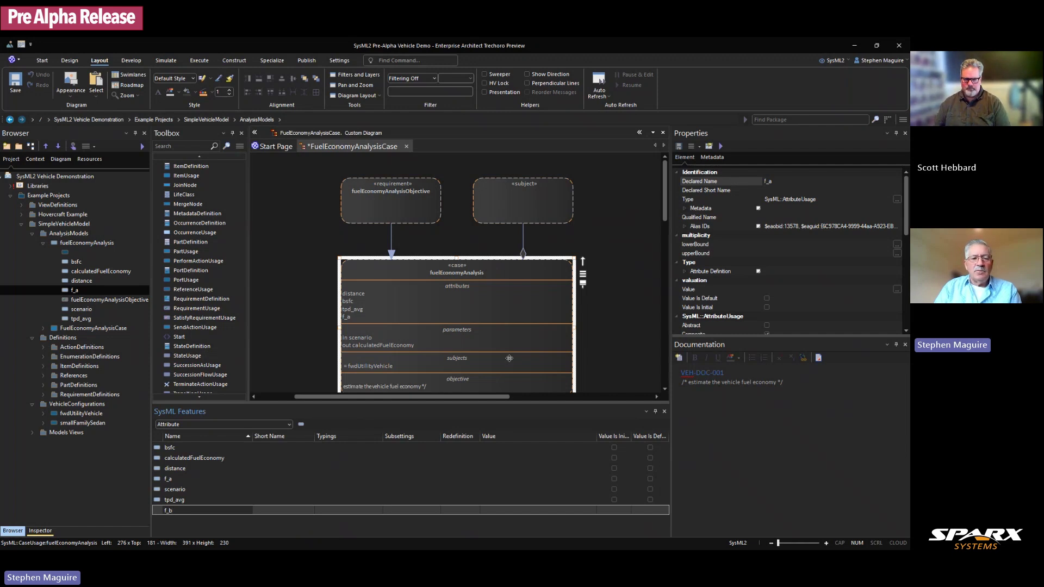
pyautogui.press('Return')
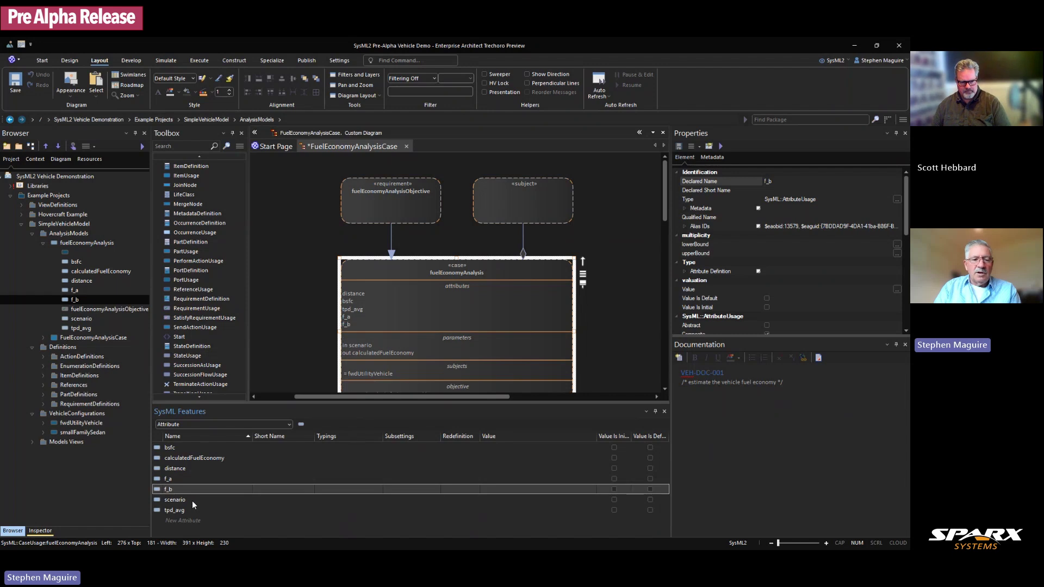
# Step: Check the direction of the scenario parameter of fuelEconomyAnalysis and add it to the diagram
pyautogui.click(171, 479)
pyautogui.click(176, 469)
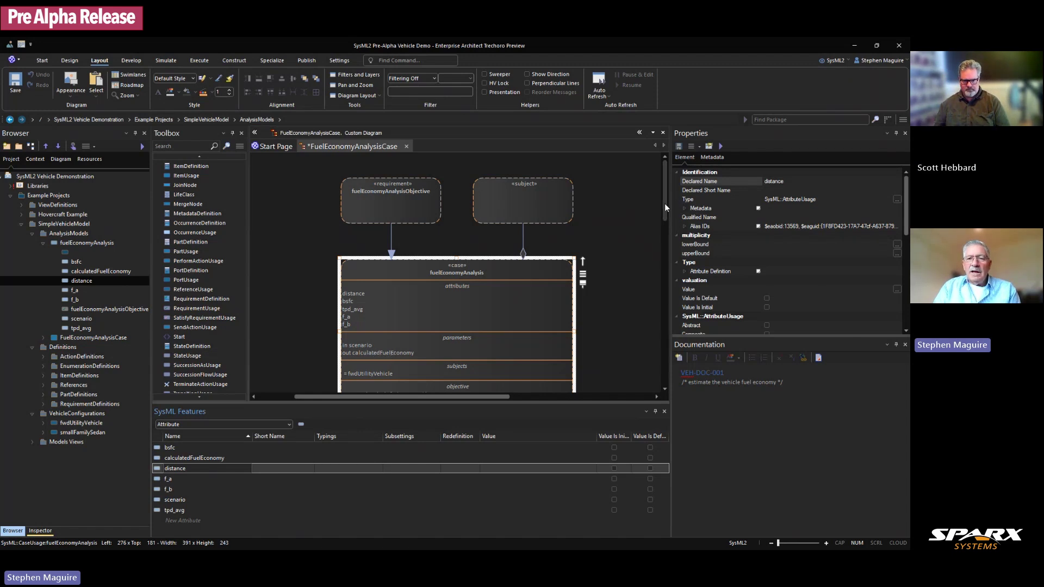
pyautogui.moveTo(666, 205); pyautogui.dragTo(665, 209)
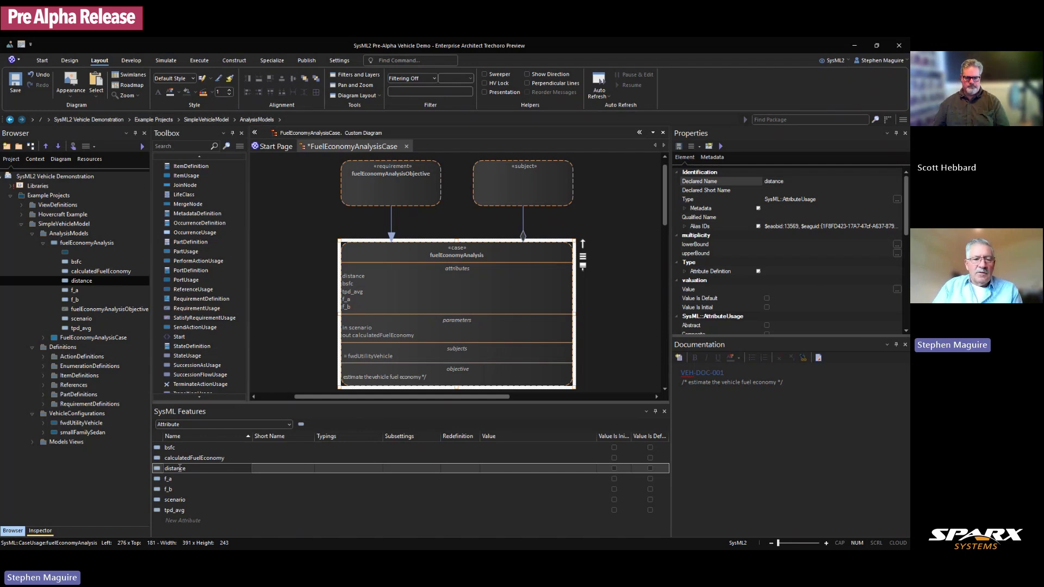
pyautogui.click(180, 499)
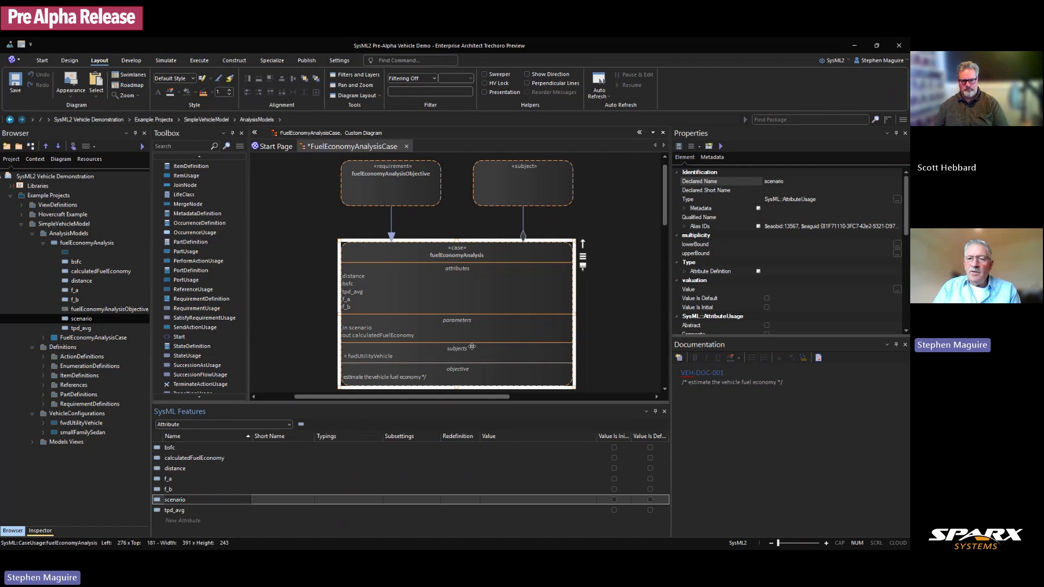
pyautogui.moveTo(905, 213); pyautogui.dragTo(906, 243)
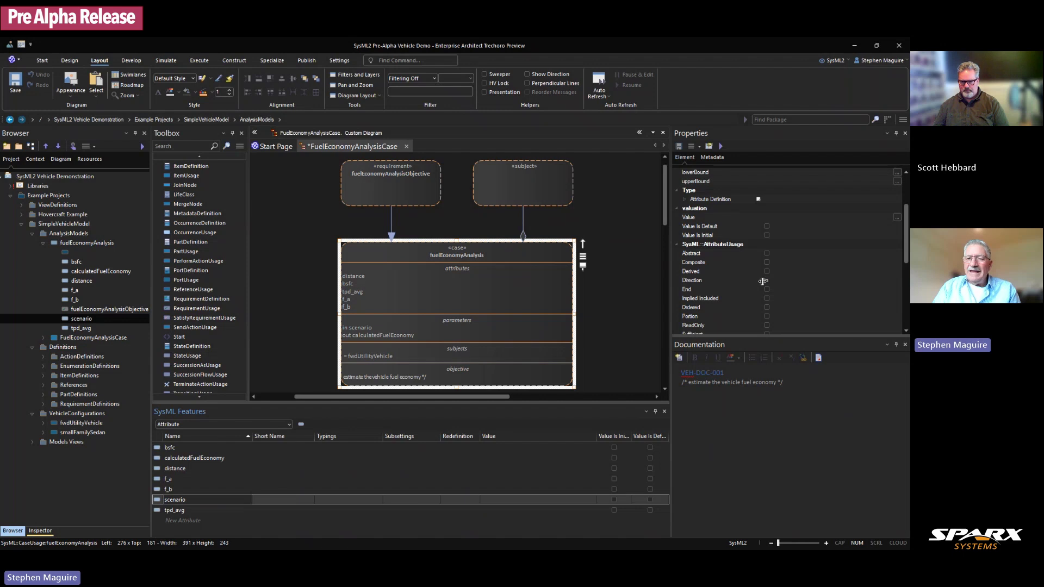
pyautogui.rightClick(191, 499)
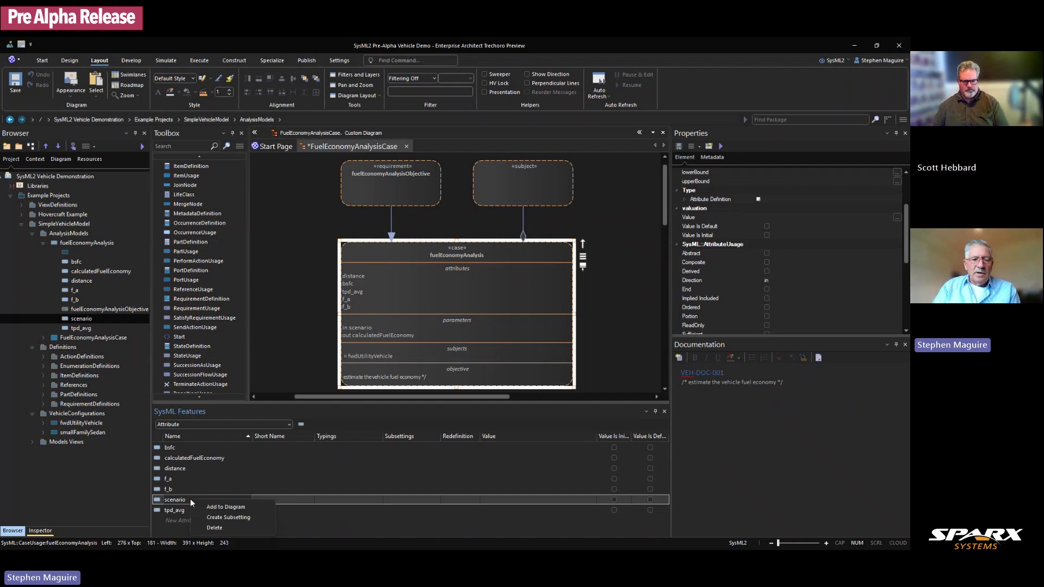
pyautogui.click(224, 507)
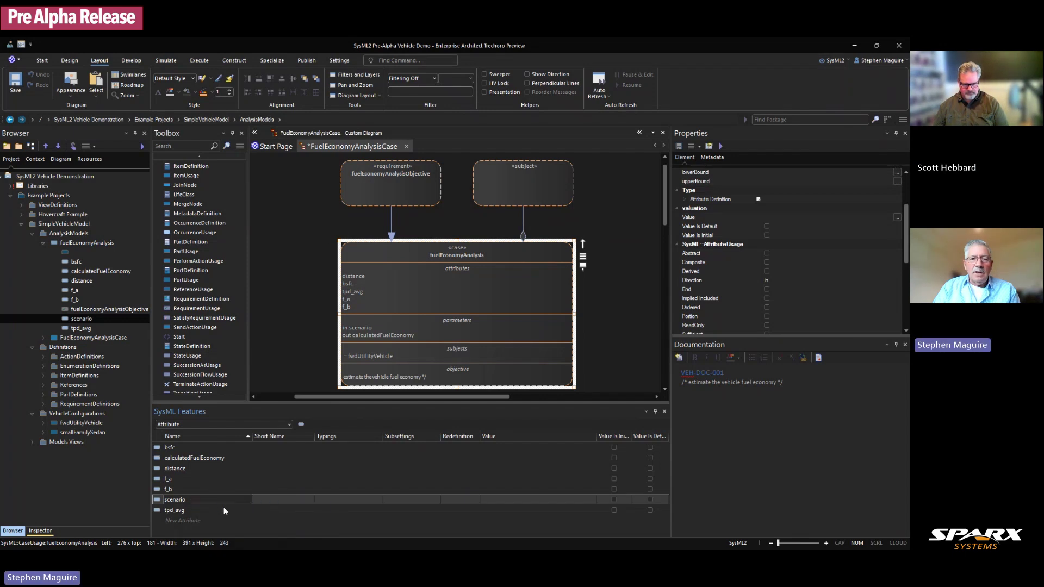
# Step: Place the scenario parameter on the left edge of the fuelEconomyAnalysis case, with its name label just above it
pyautogui.moveTo(341, 237); pyautogui.dragTo(328, 310)
pyautogui.click(294, 352)
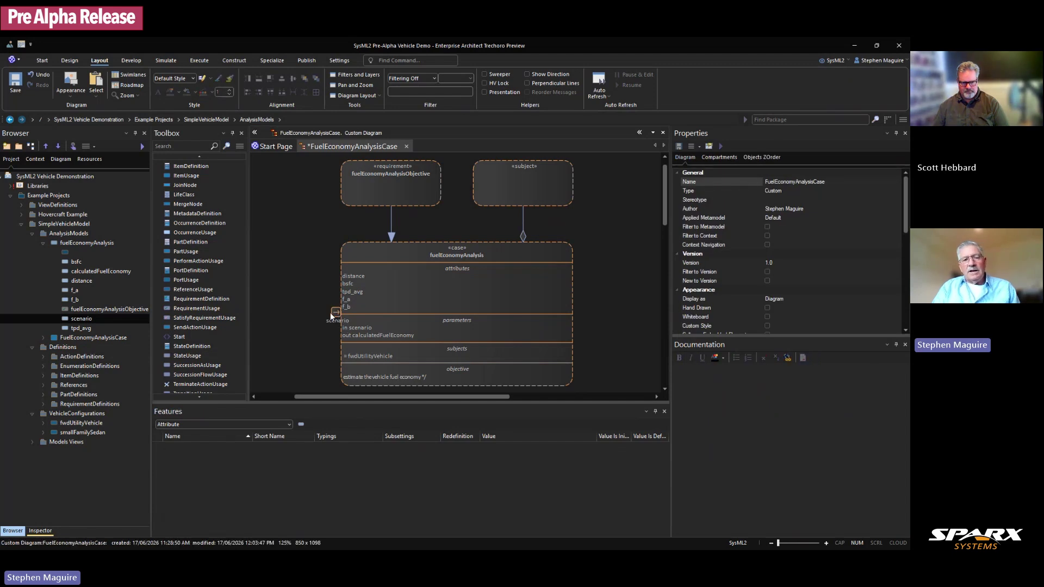
pyautogui.moveTo(334, 319); pyautogui.dragTo(320, 298)
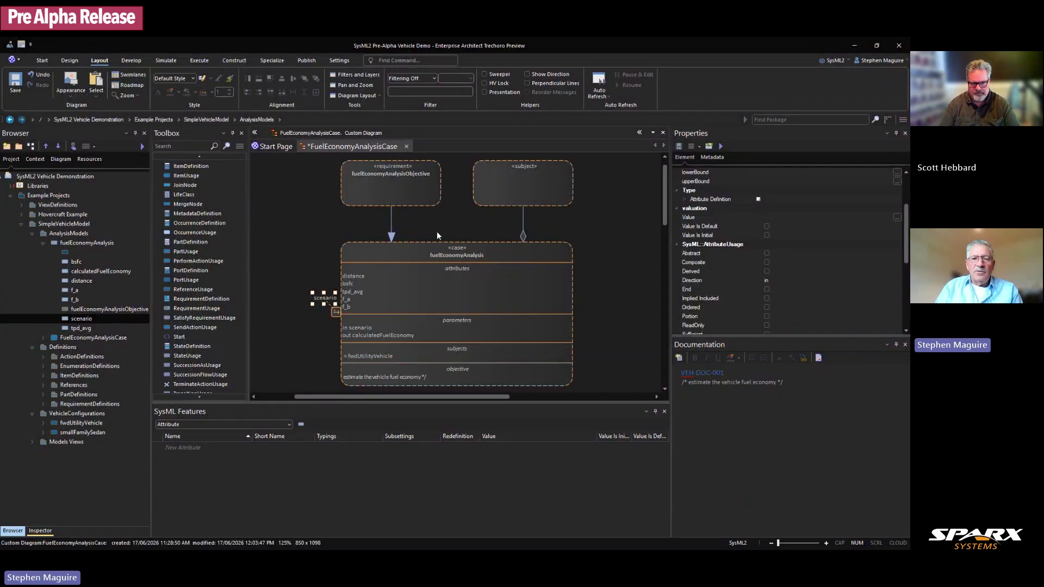
# Step: Add the calculatedFuelEconomy parameter to the diagram and place it with its label on the right edge of the fuelEconomyAnalysis case
pyautogui.click(432, 251)
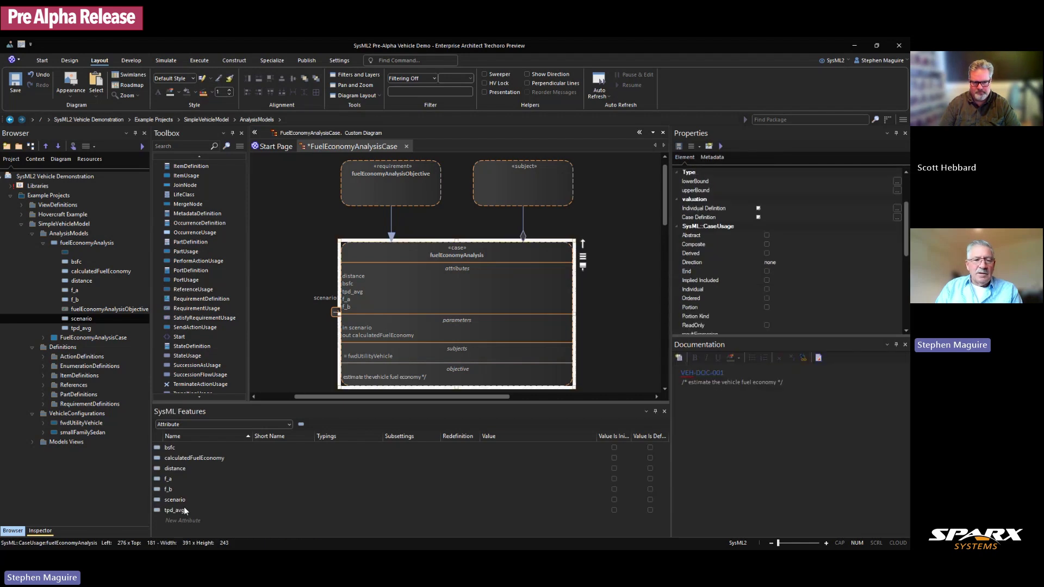
pyautogui.click(195, 458)
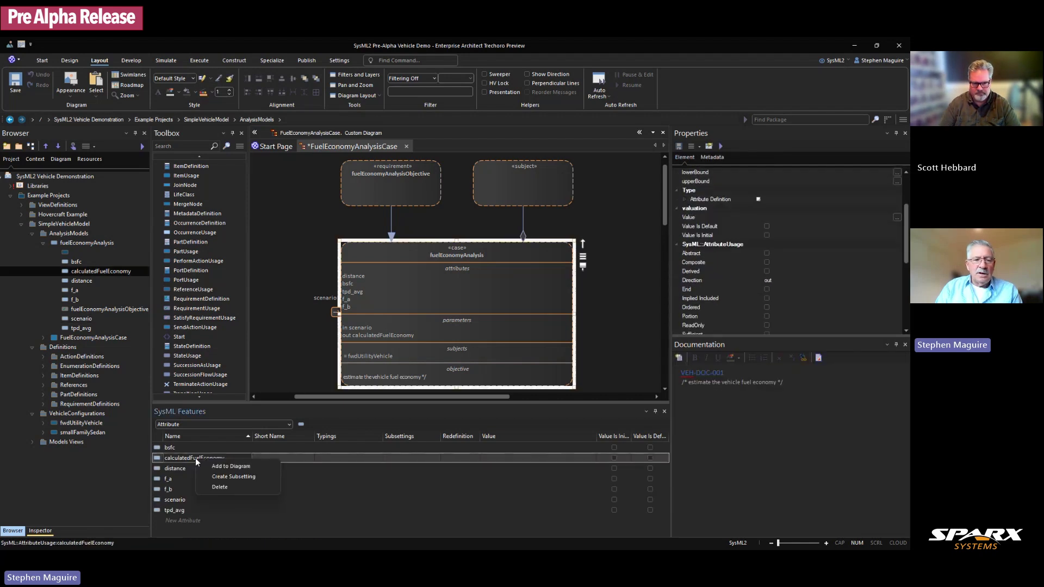
pyautogui.rightClick(195, 458)
pyautogui.click(219, 466)
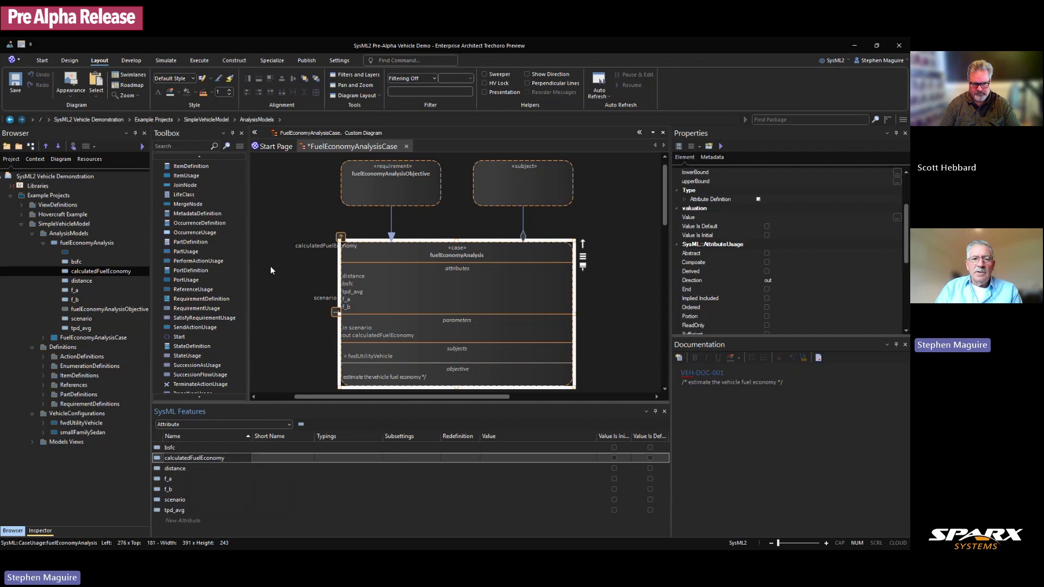
pyautogui.moveTo(342, 238); pyautogui.dragTo(622, 292)
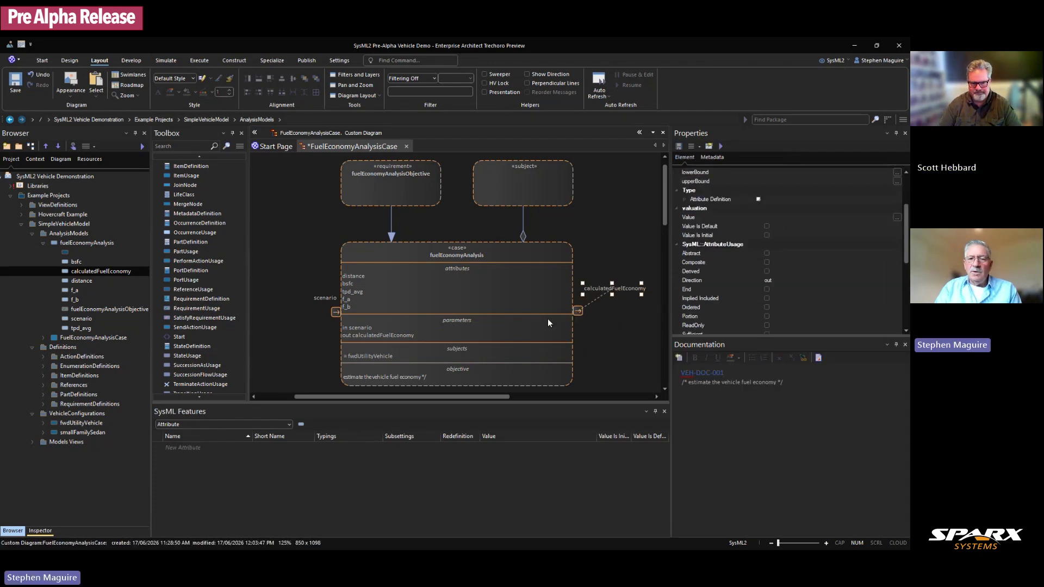
# Step: Examine the properties of the calculatedFuelEconomy parameter, including its direction, and those of the fuelEconomyAnalysis case
pyautogui.click(577, 311)
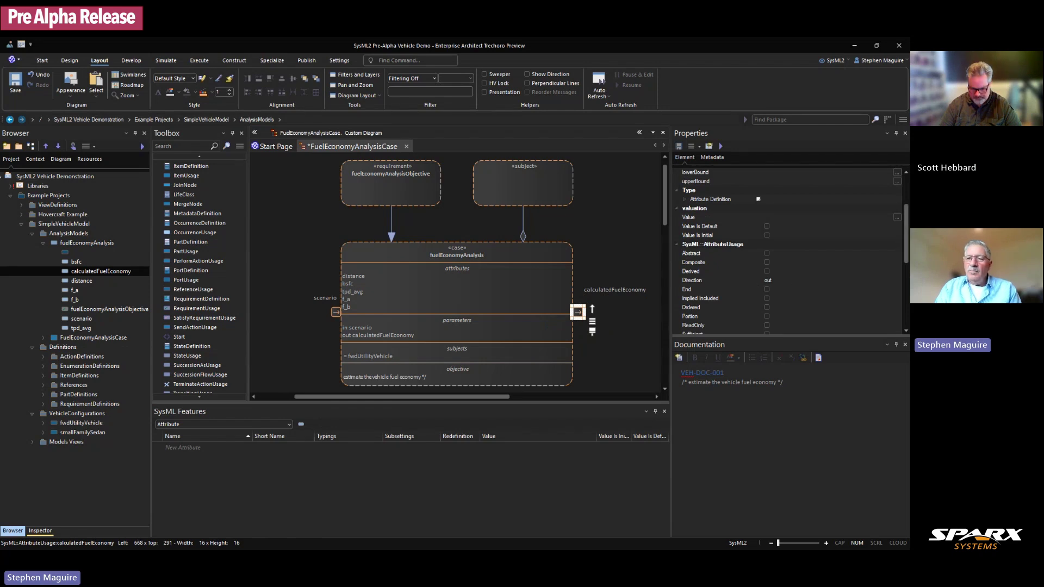
pyautogui.moveTo(907, 254); pyautogui.dragTo(908, 224)
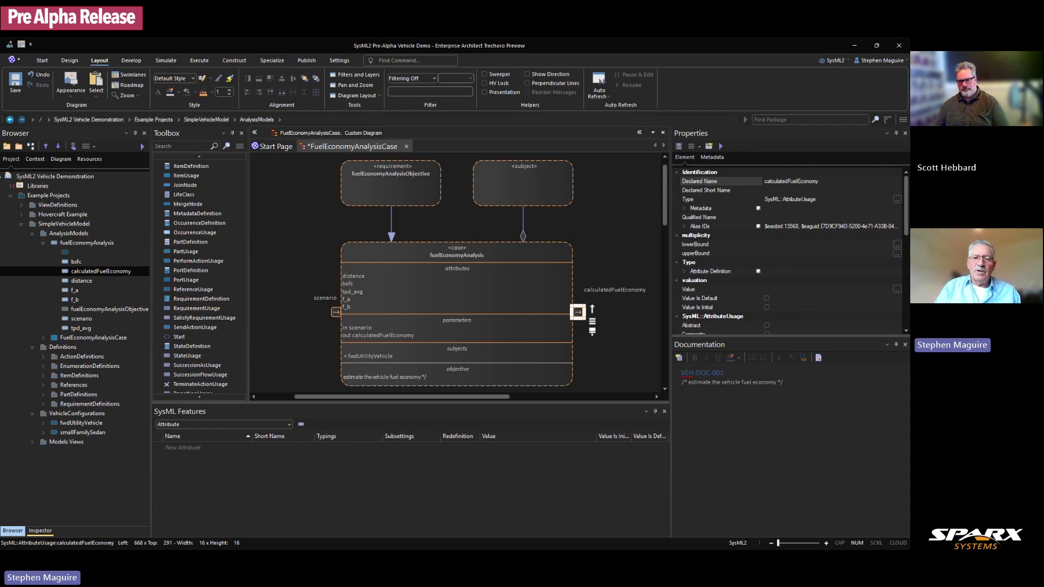
pyautogui.click(520, 260)
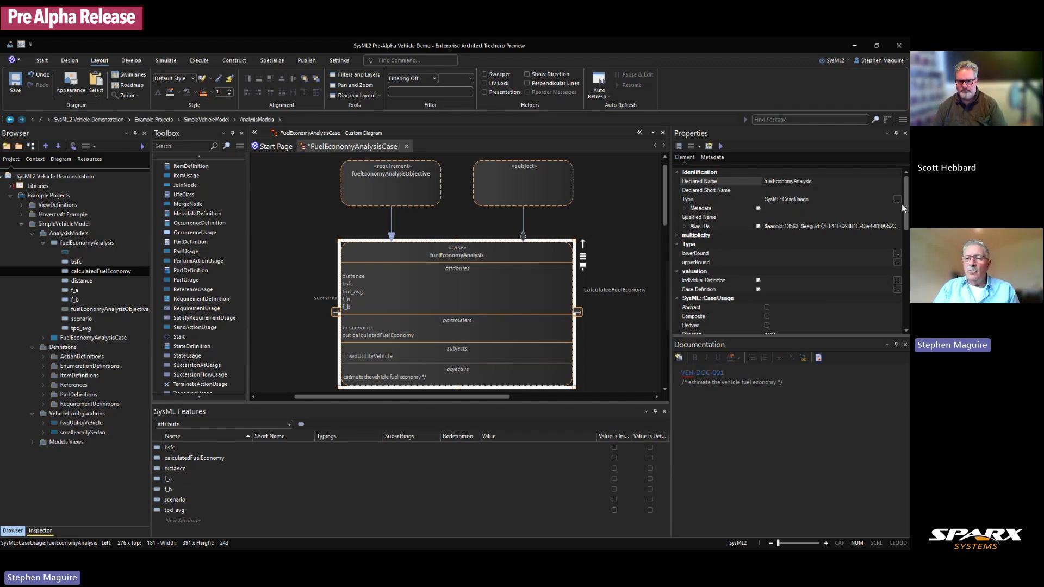
pyautogui.click(578, 313)
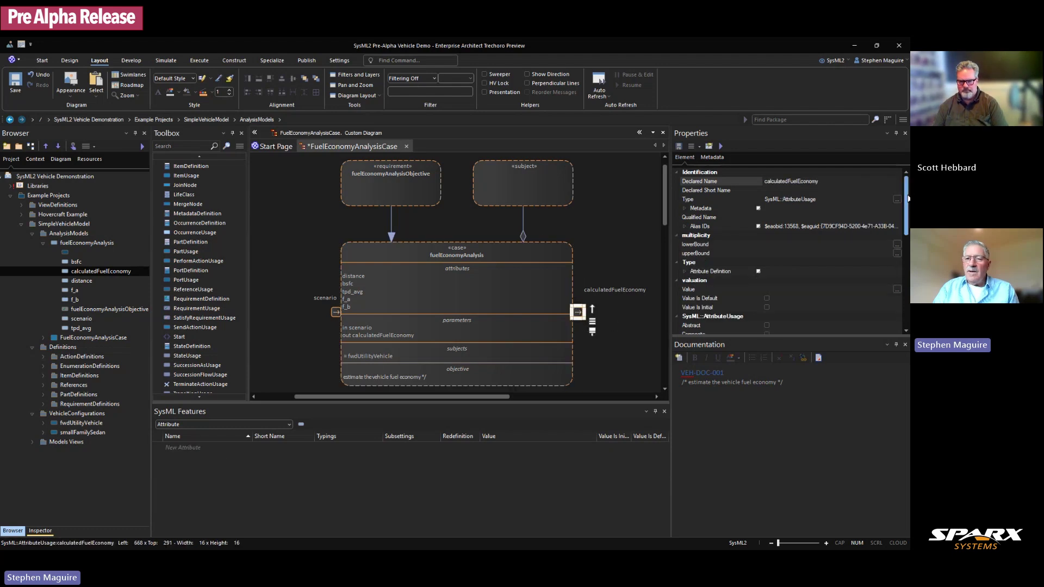
pyautogui.scroll(-3, 907, 198)
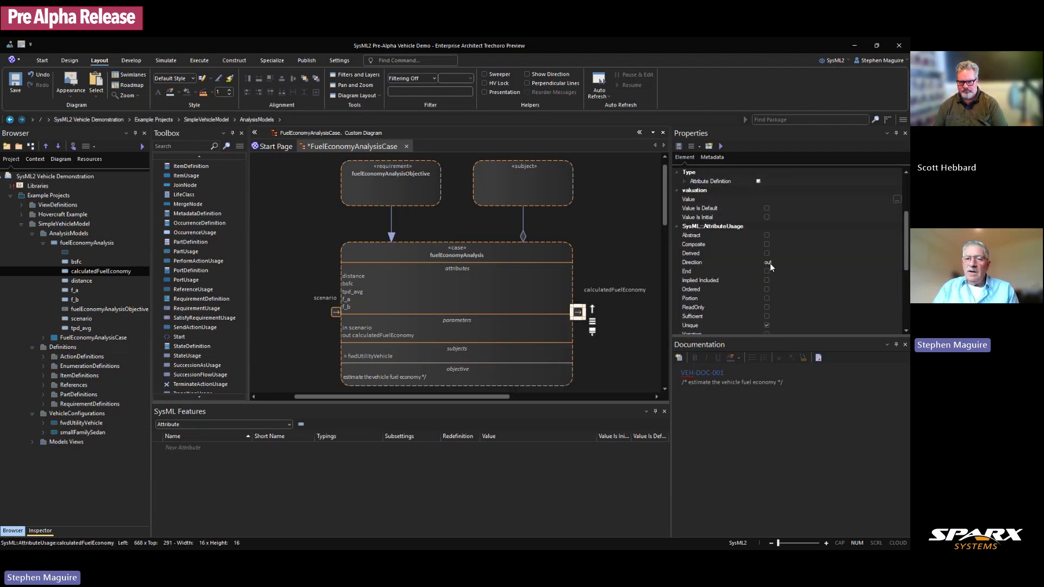
pyautogui.click(593, 223)
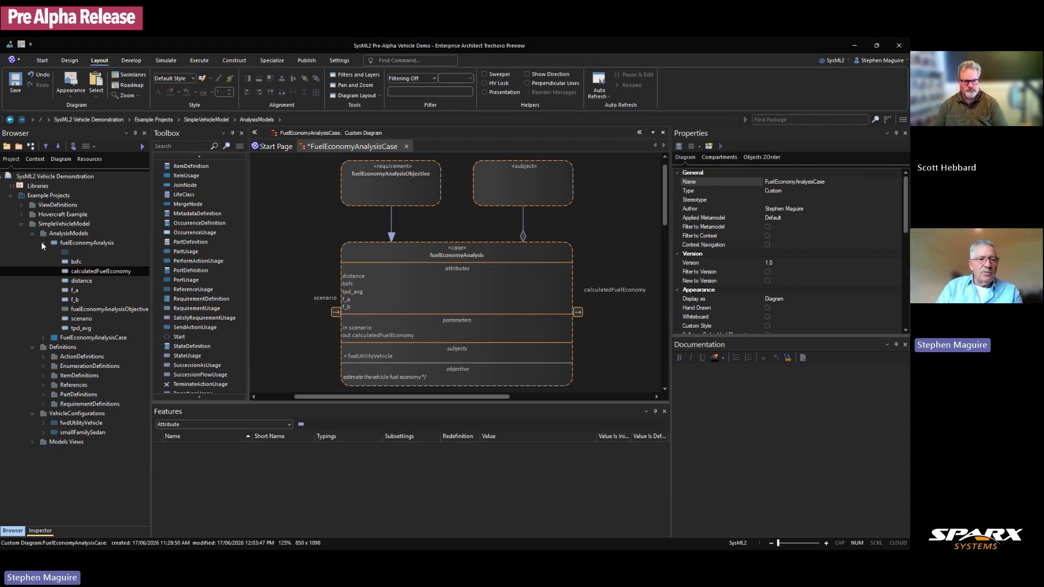
# Step: Inspect the distancePerVolume reference usage in the References package and add another reference usage named timePerDistance to that package
pyautogui.click(42, 385)
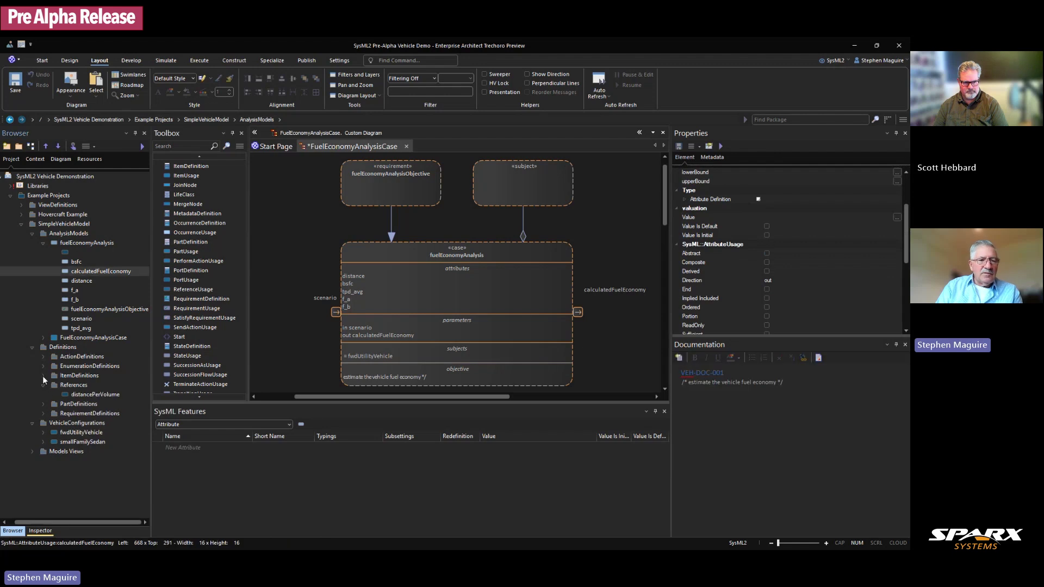
pyautogui.click(70, 386)
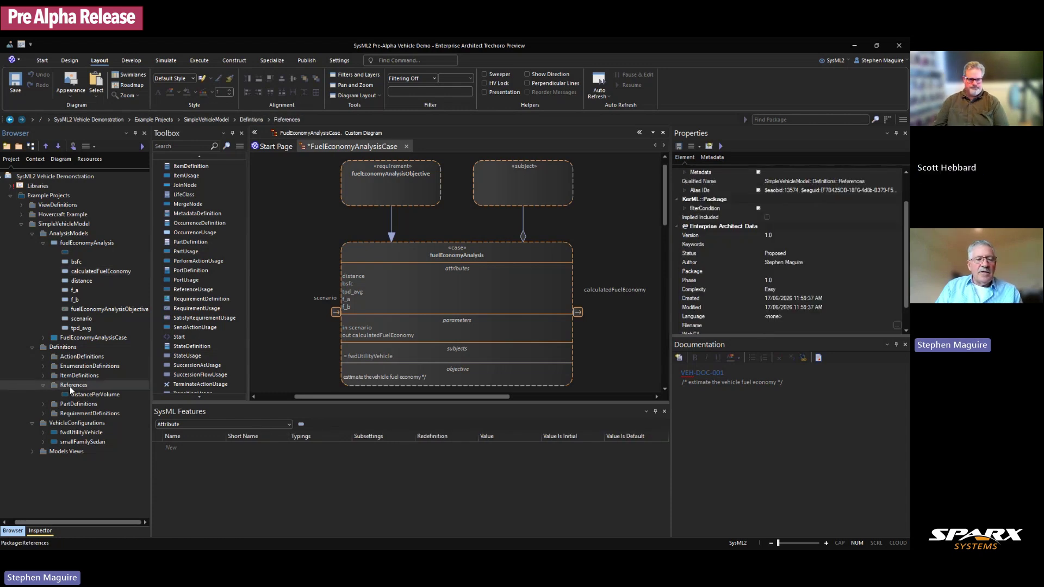
pyautogui.click(86, 396)
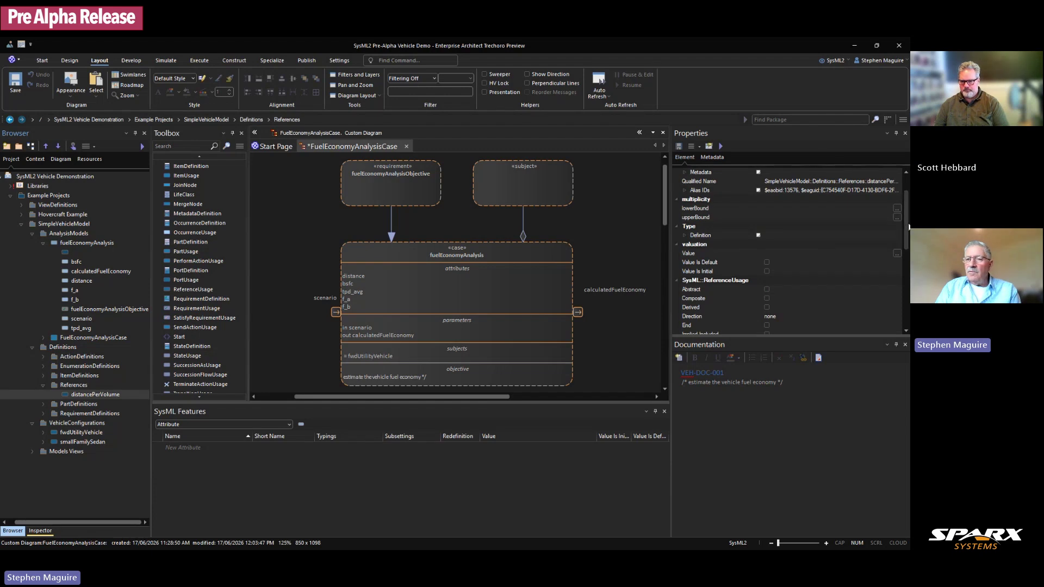
pyautogui.scroll(2, 851, 209)
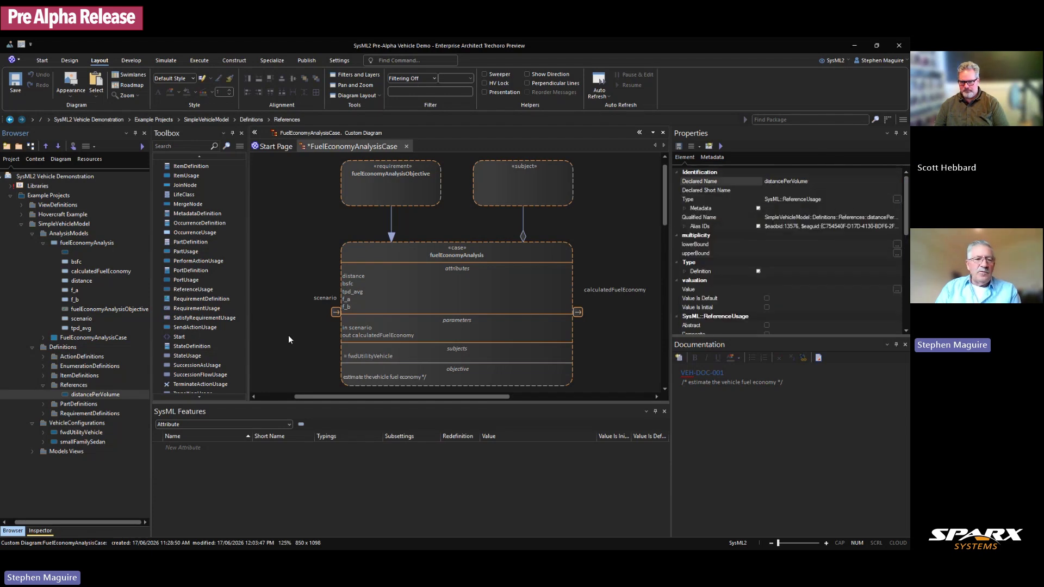
pyautogui.click(74, 385)
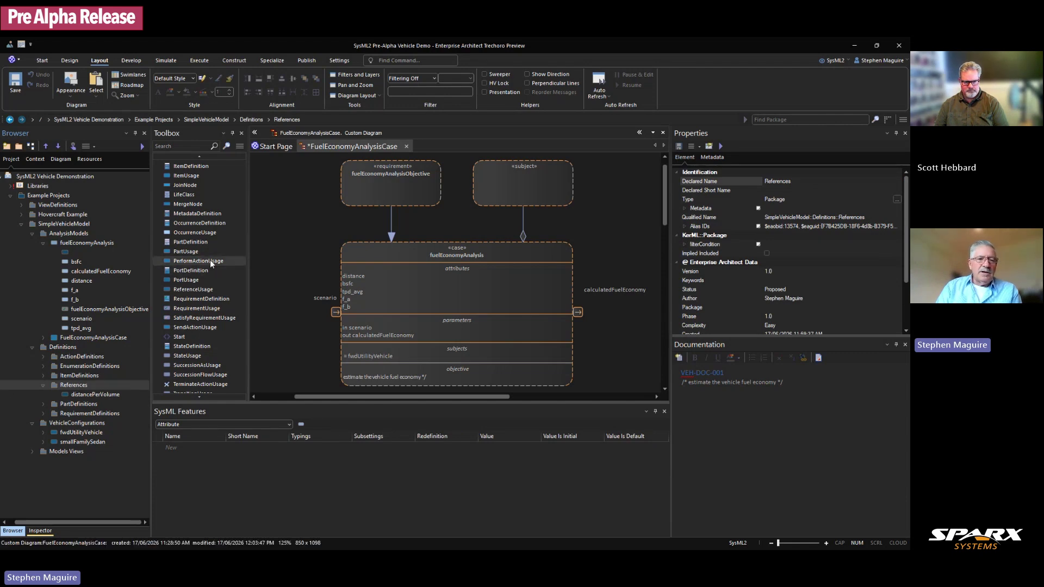
pyautogui.click(212, 291)
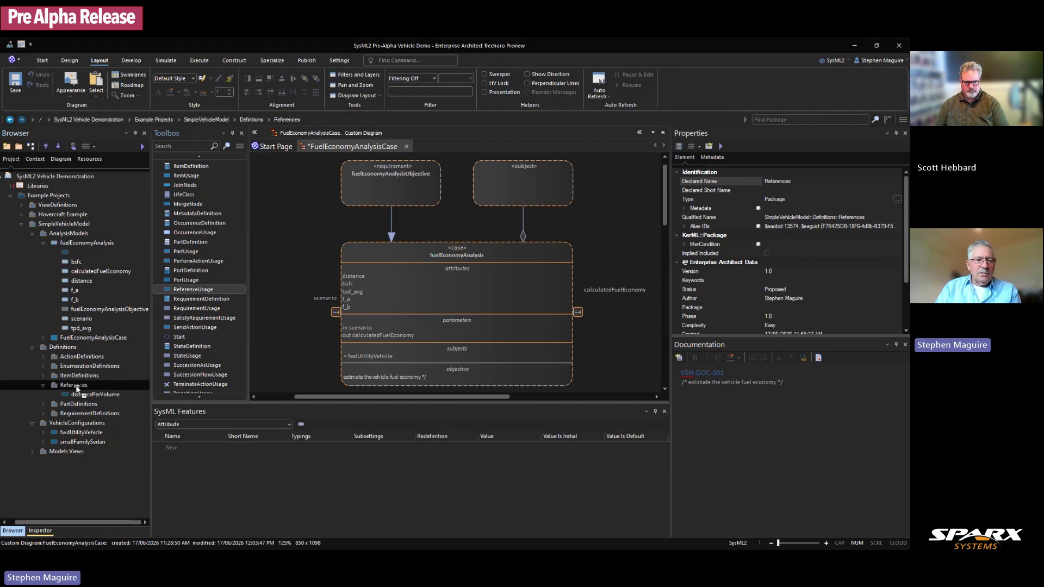
pyautogui.moveTo(77, 388); pyautogui.dragTo(77, 388)
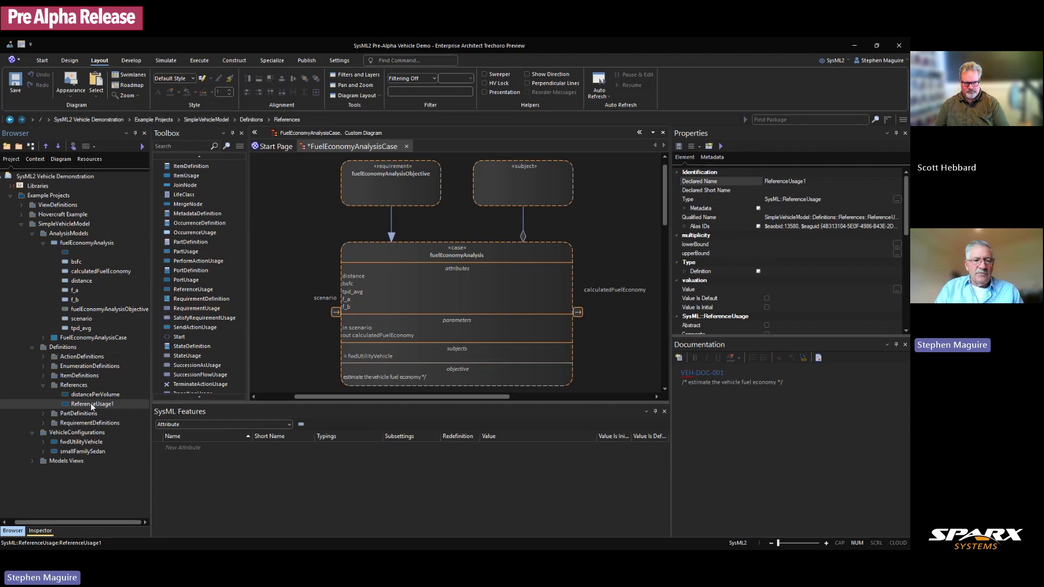
pyautogui.click(95, 405)
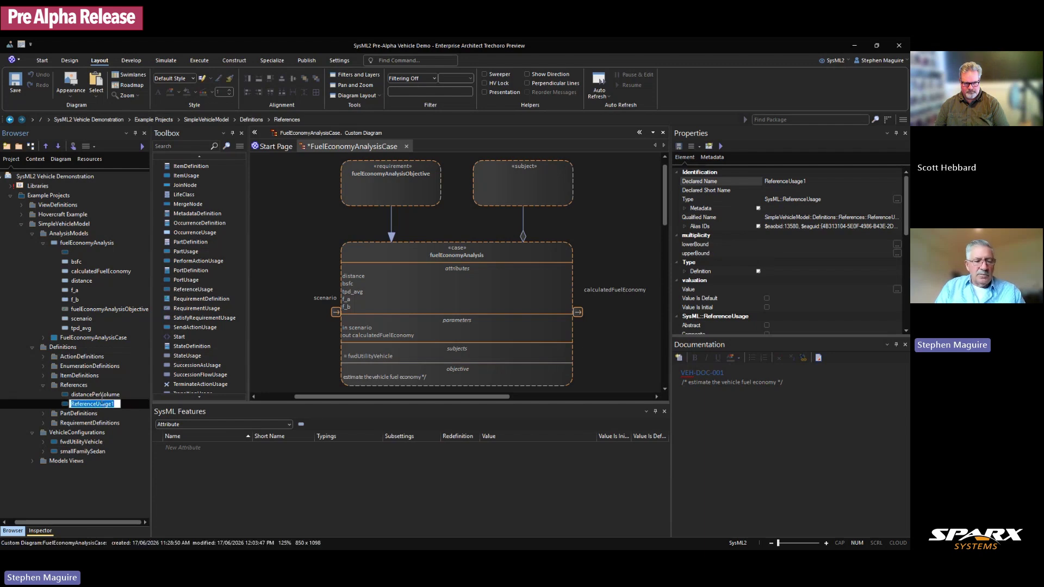
pyautogui.write('timePerDistance')
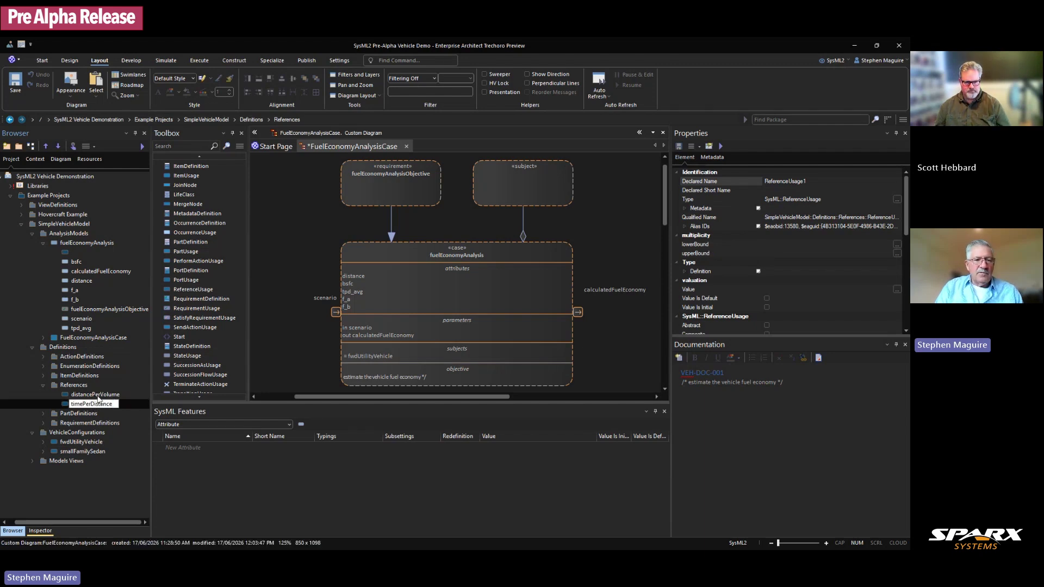
pyautogui.press('Return')
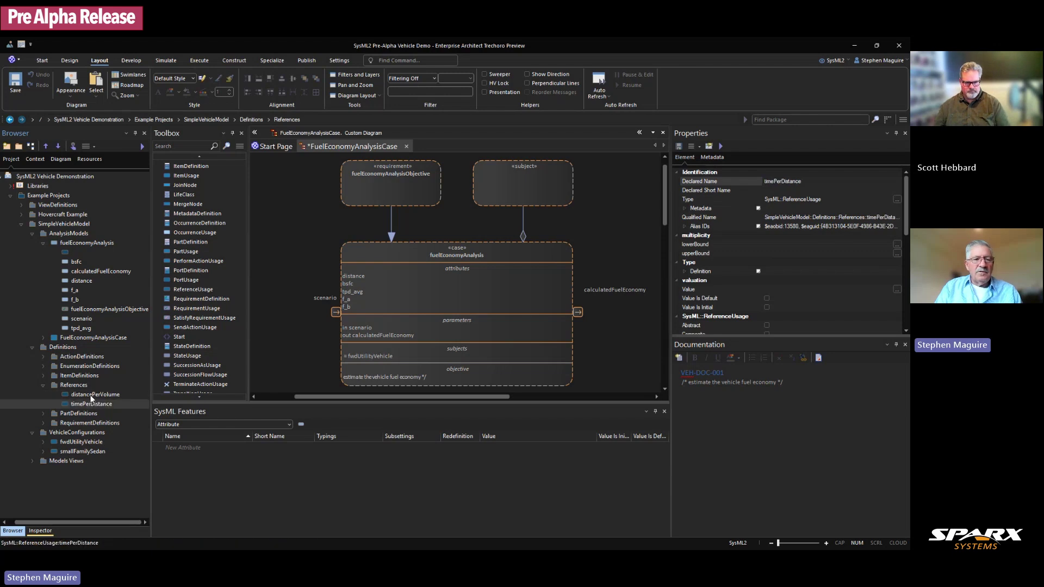
pyautogui.click(95, 395)
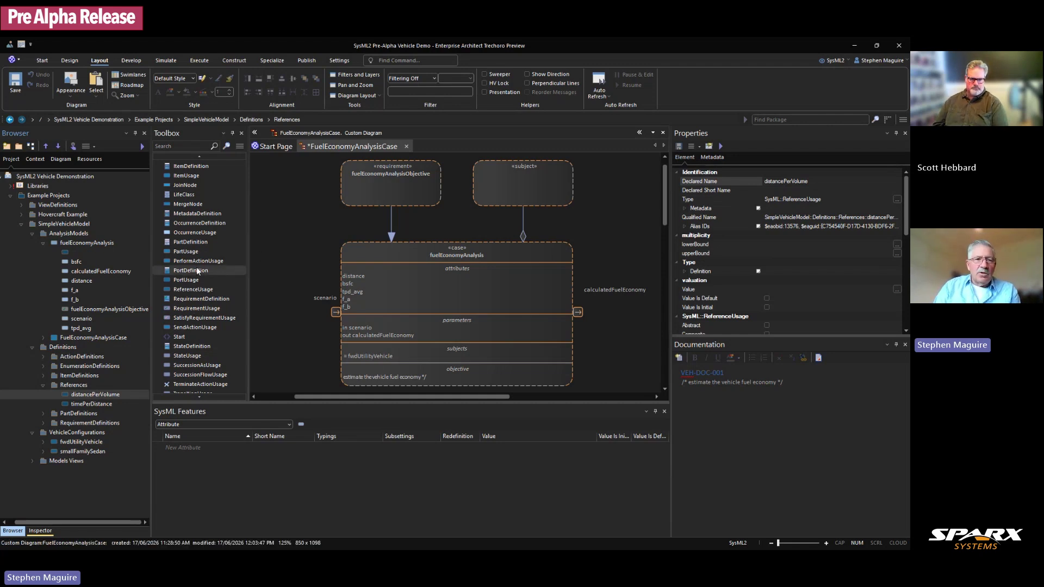
pyautogui.scroll(10, 201, 261)
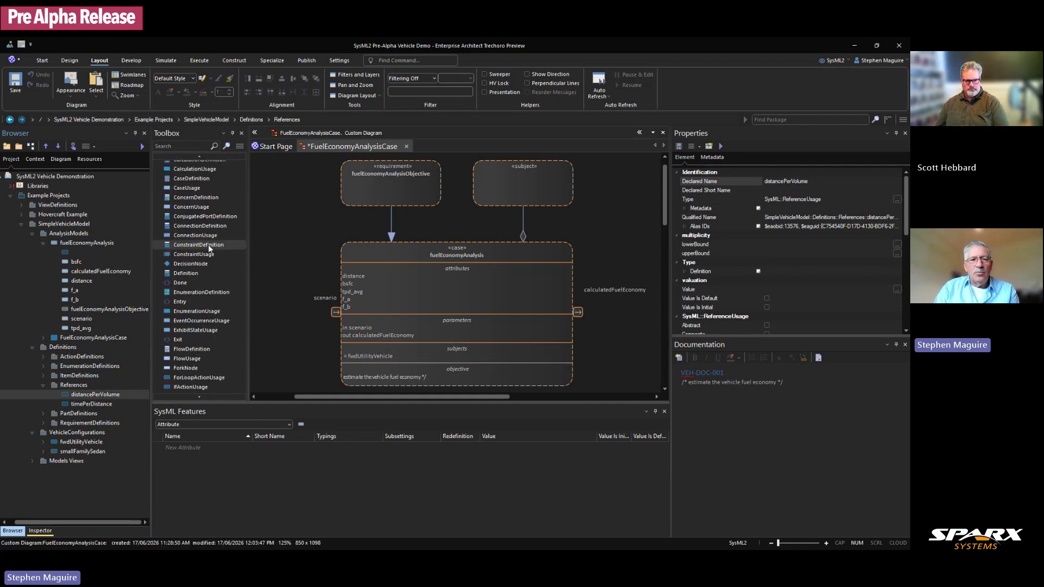
pyautogui.scroll(3, 208, 242)
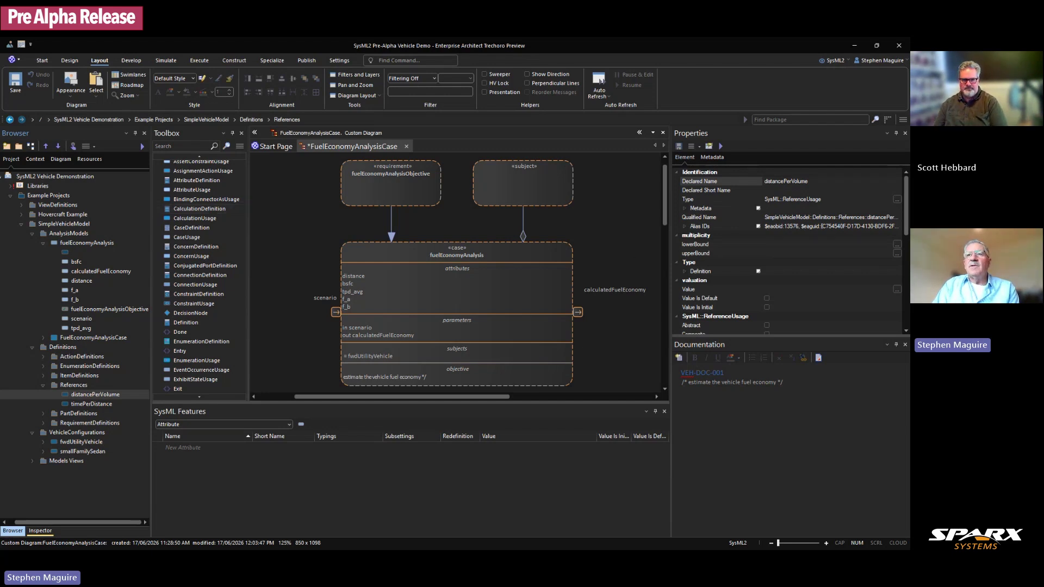
pyautogui.click(95, 395)
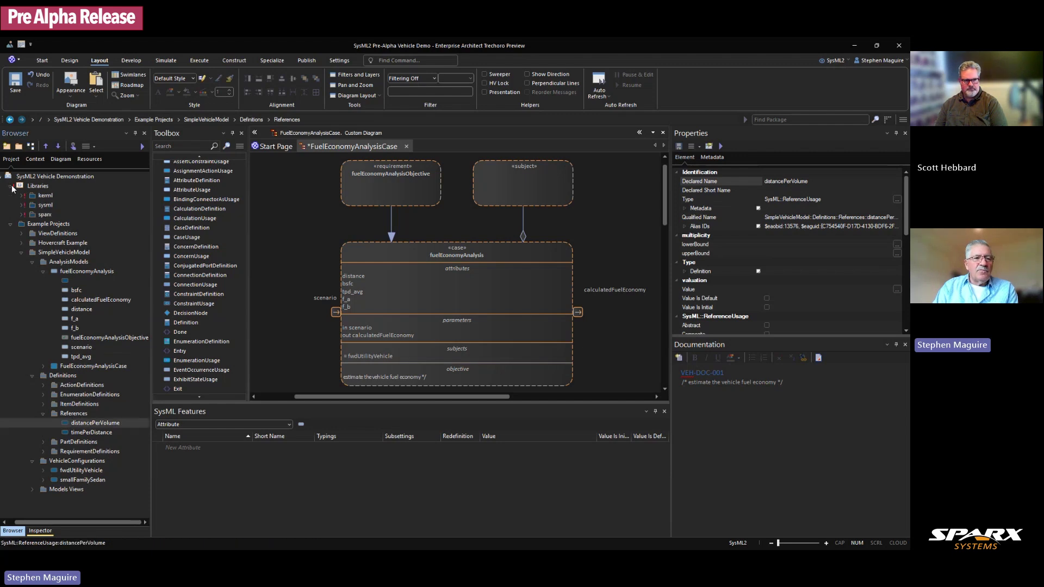
# Step: Add the OrderedMap datatype from the kerml Collections library beside the fuelEconomyAnalysisObjective requirement and size it to about 169 by 44
pyautogui.click(12, 186)
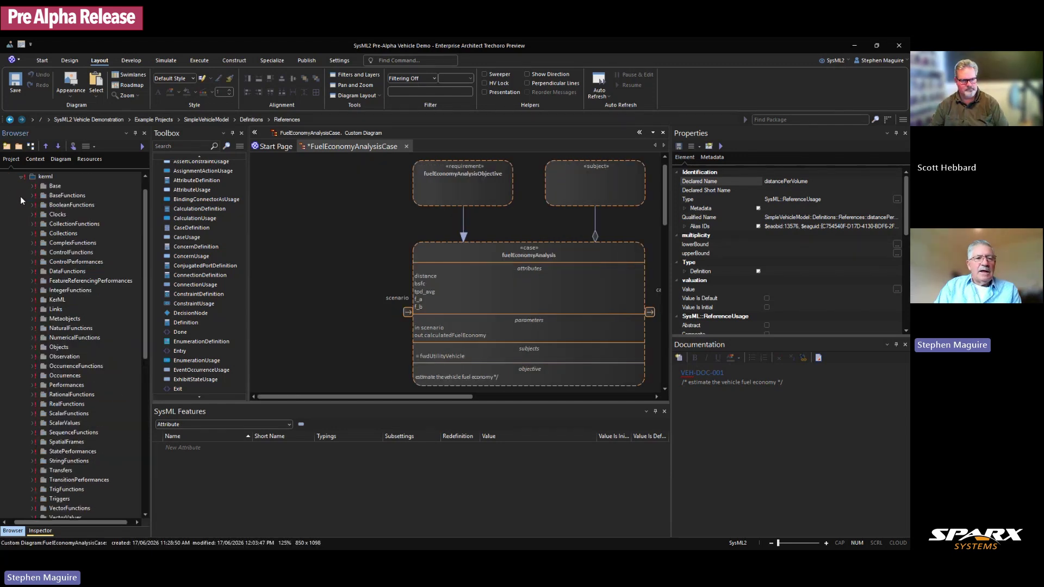
pyautogui.click(32, 233)
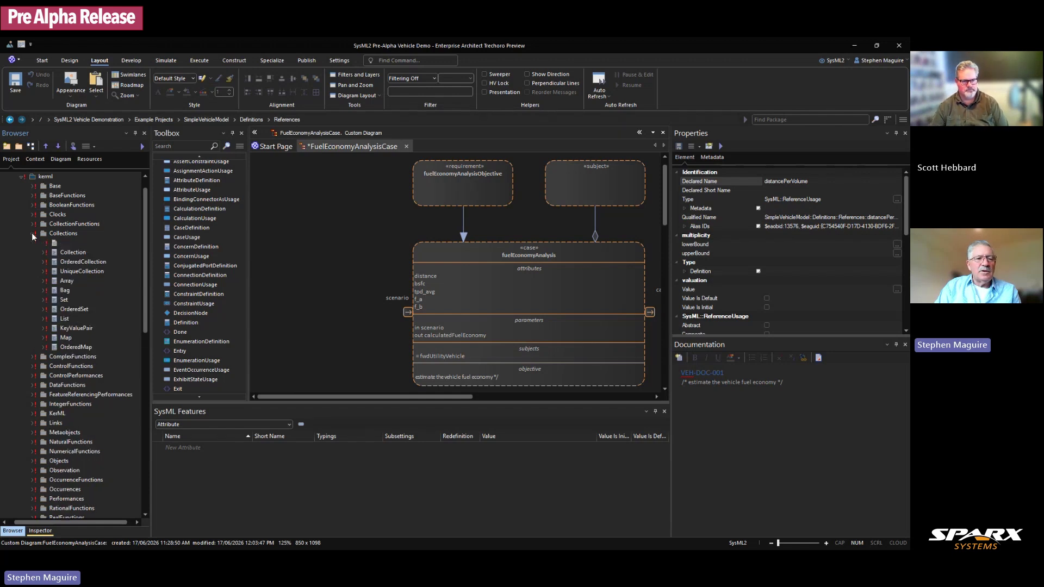
pyautogui.click(71, 348)
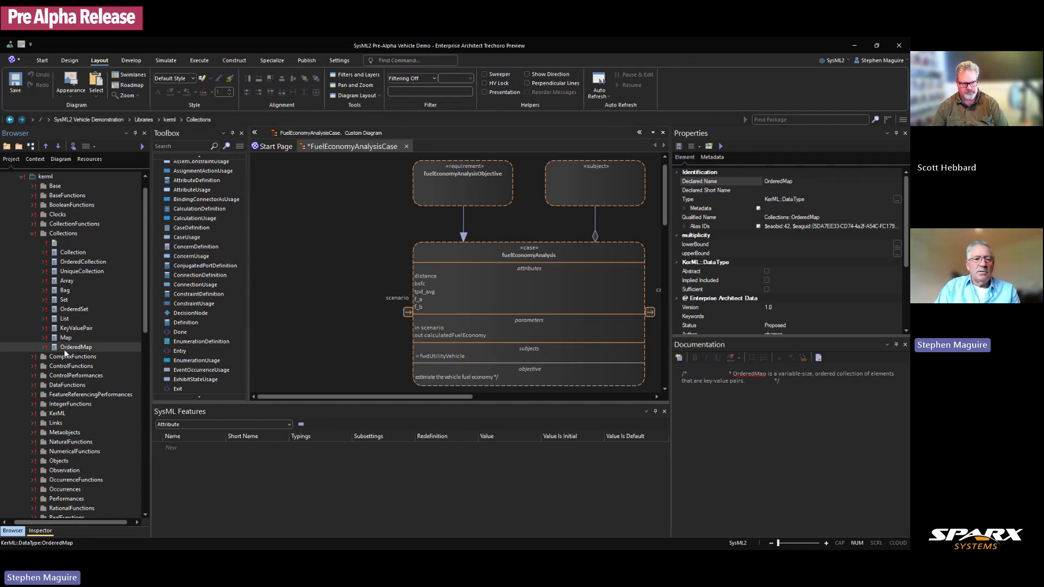
pyautogui.moveTo(296, 198); pyautogui.dragTo(294, 195)
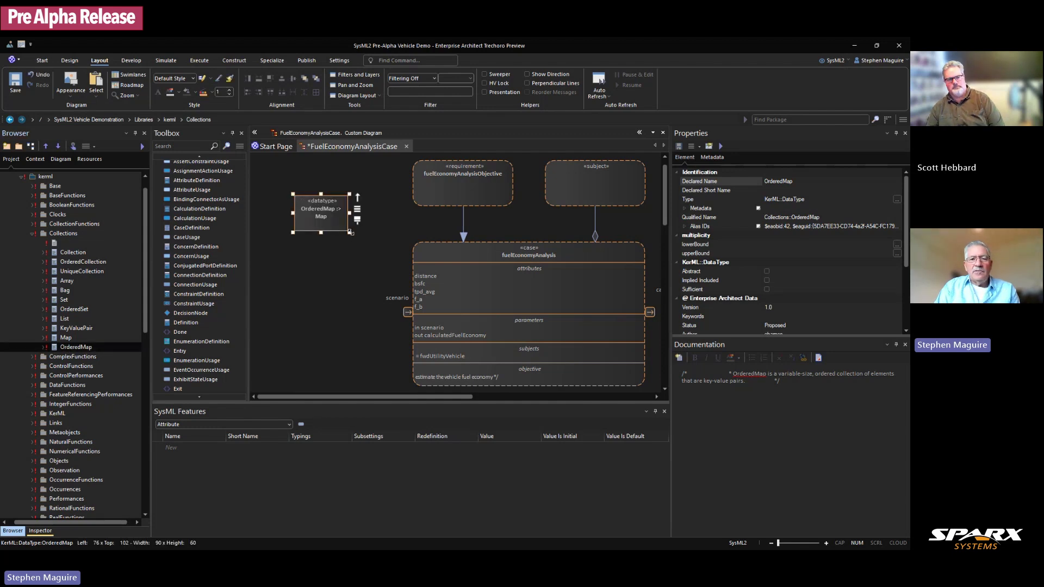
pyautogui.moveTo(348, 232); pyautogui.dragTo(342, 200)
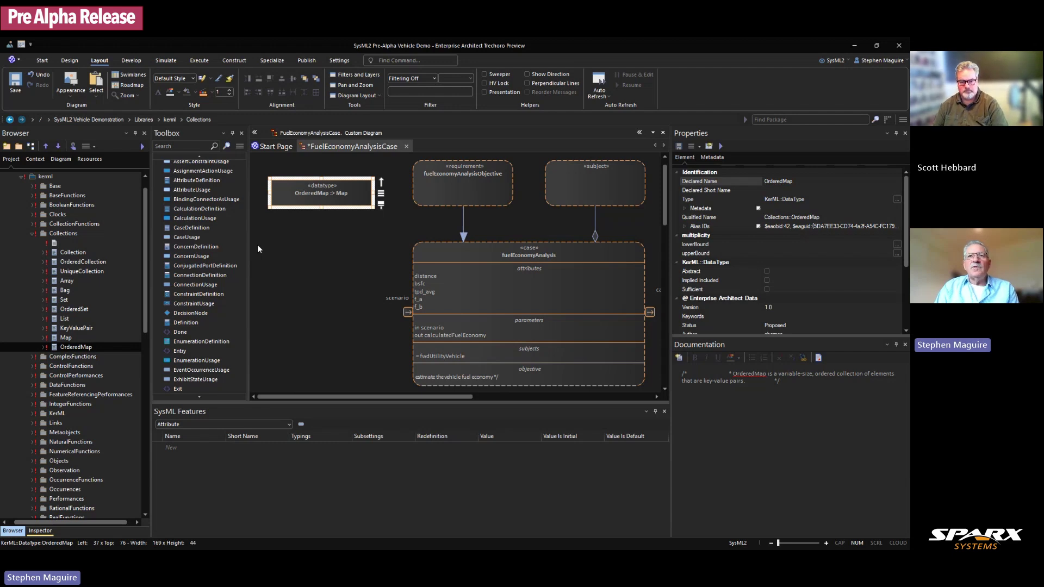
# Step: Add an attribute definition named SampledFunction to the diagram below the OrderedMap datatype
pyautogui.scroll(5, 209, 251)
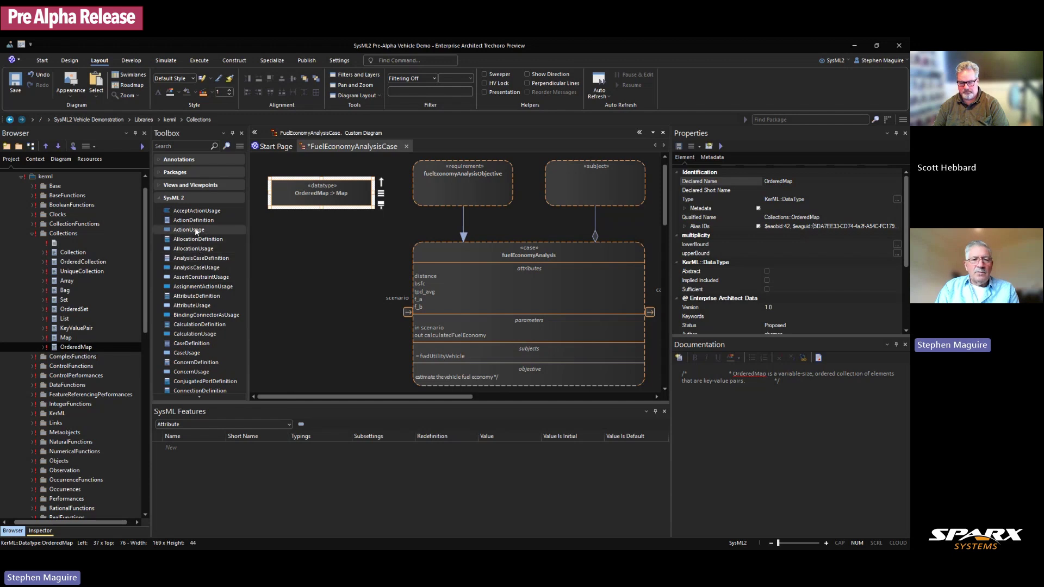
pyautogui.moveTo(195, 296); pyautogui.dragTo(289, 252)
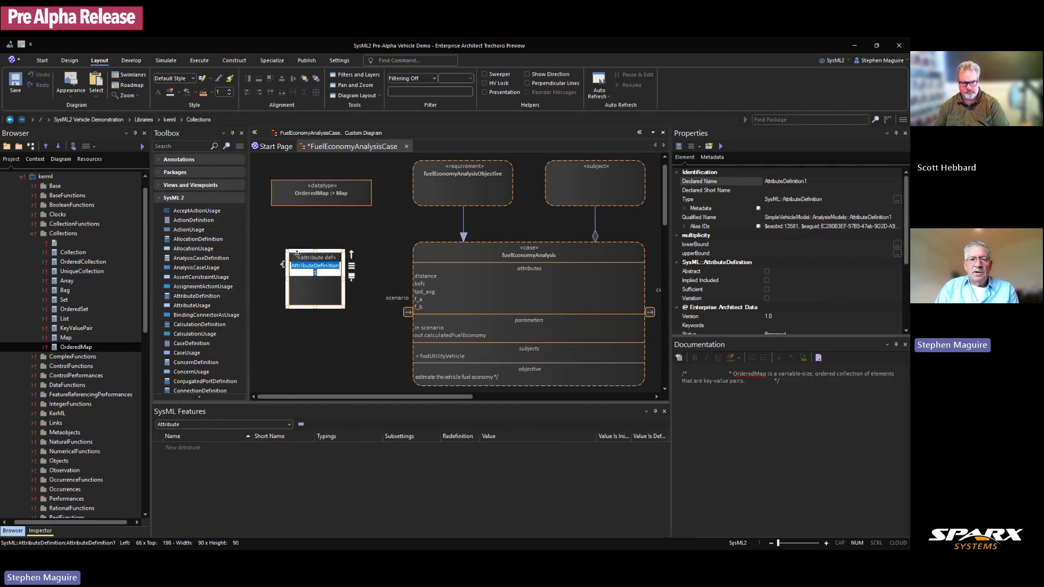
pyautogui.click(810, 181)
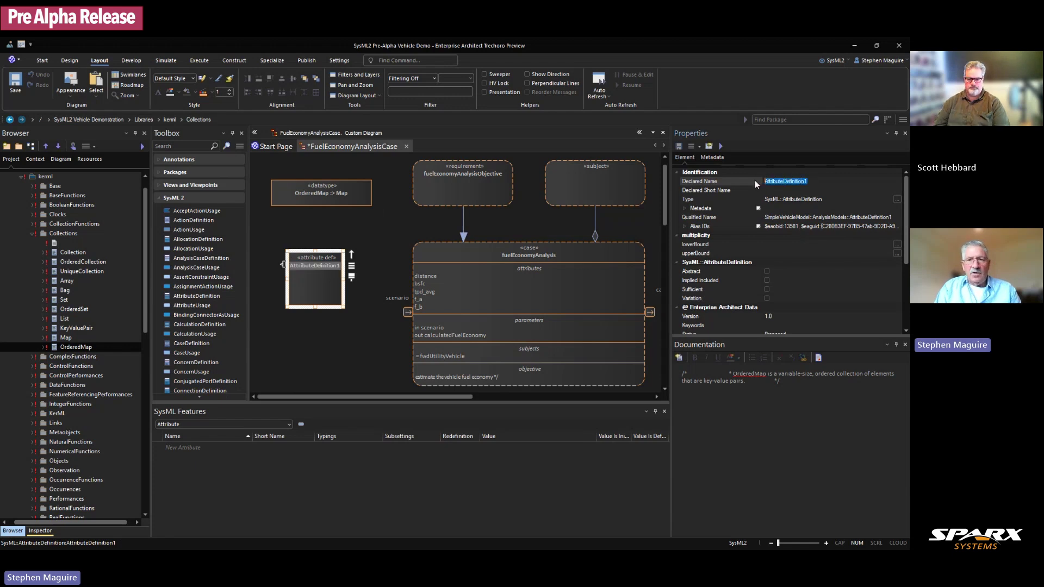
pyautogui.write('SampledFunction')
pyautogui.click(345, 302)
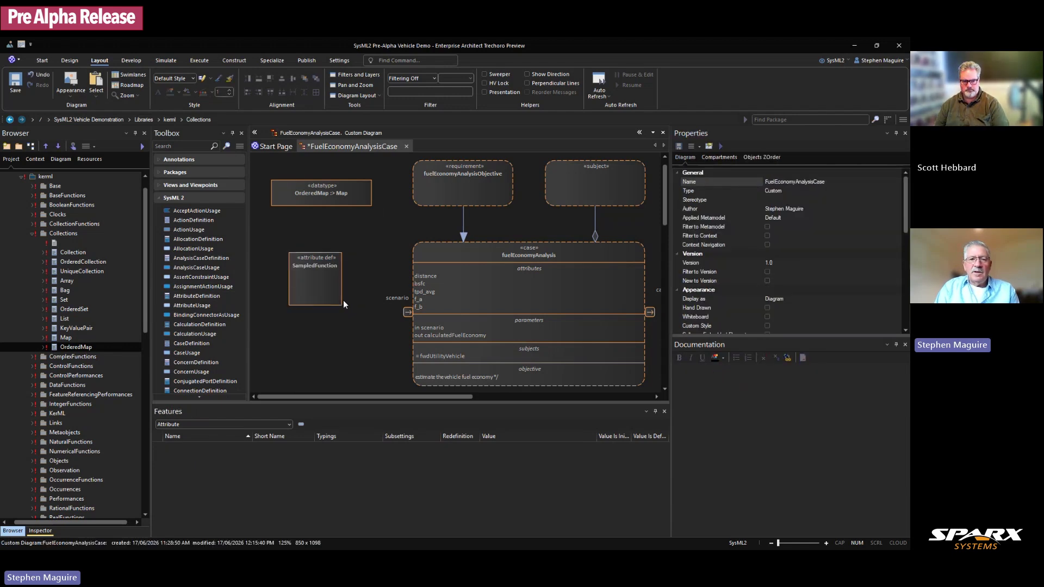
# Step: Flatten the SampledFunction box to about 132 by 54 and connect it to OrderedMap with a Subclassification
pyautogui.click(342, 300)
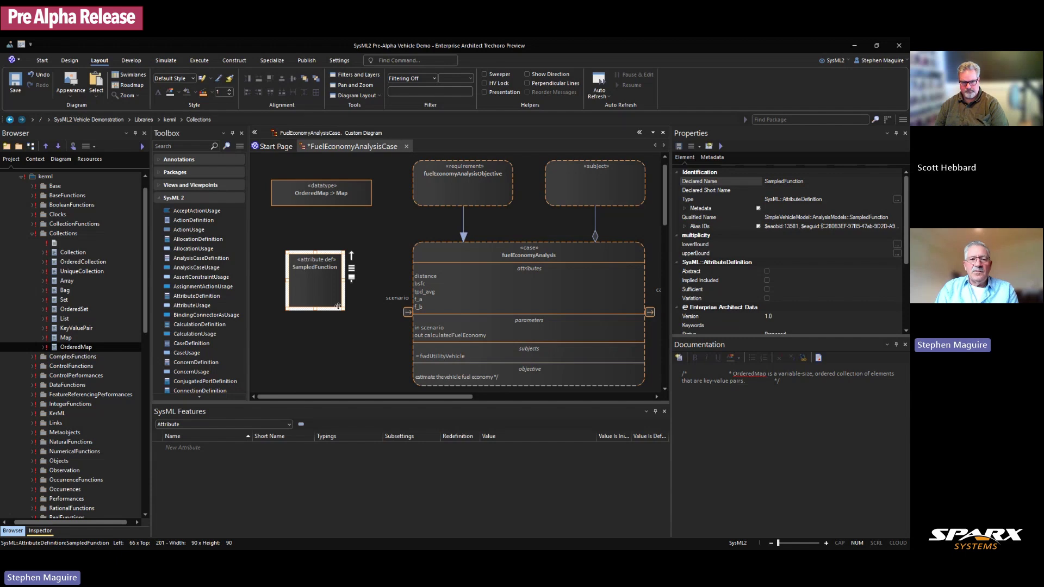
pyautogui.moveTo(344, 309); pyautogui.dragTo(369, 233)
pyautogui.moveTo(325, 188); pyautogui.dragTo(320, 190)
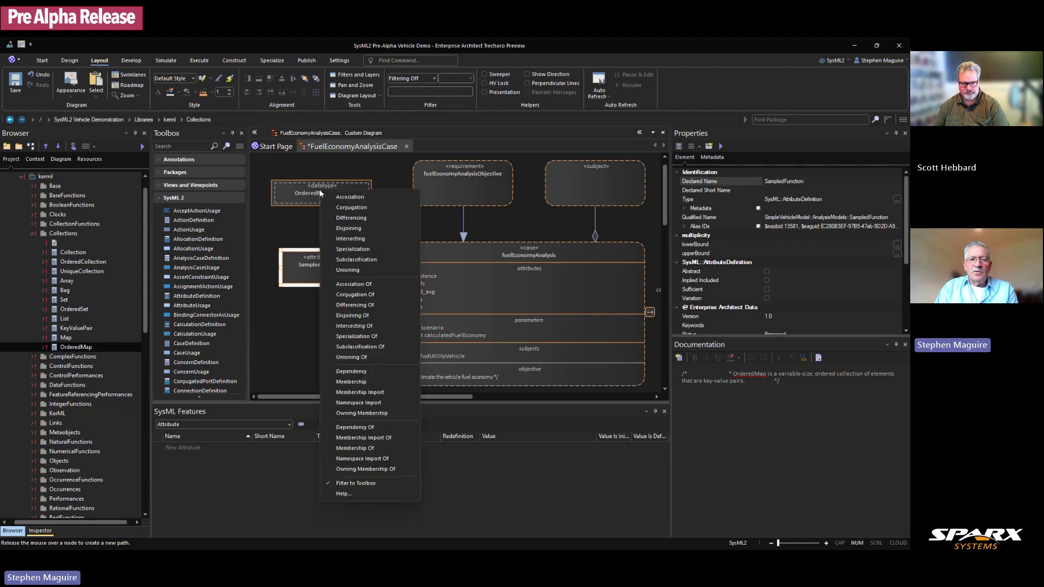
pyautogui.click(375, 261)
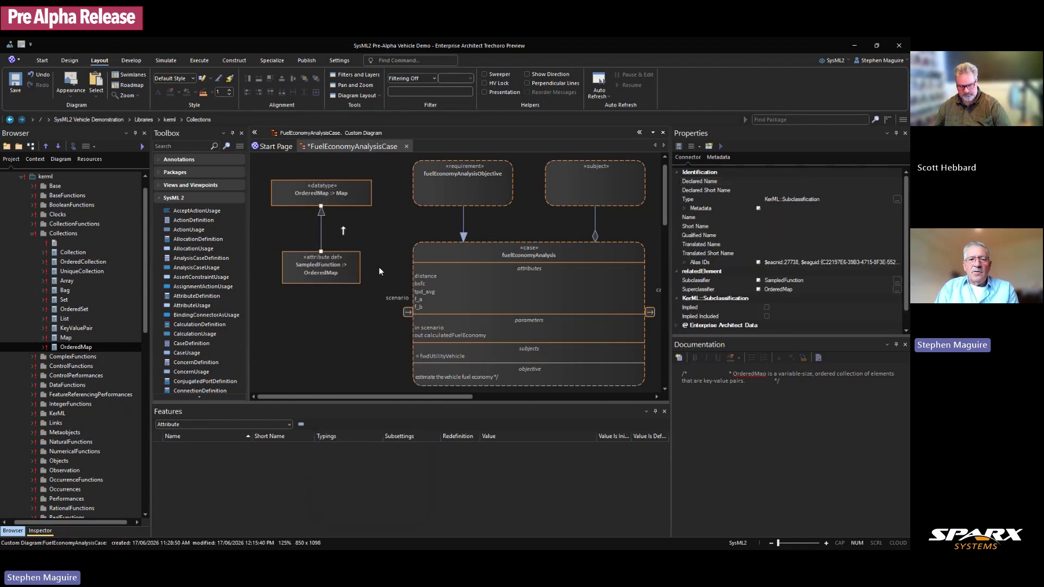
# Step: Make the SampledFunction box the same size as OrderedMap and align it directly beneath that datatype
pyautogui.click(333, 273)
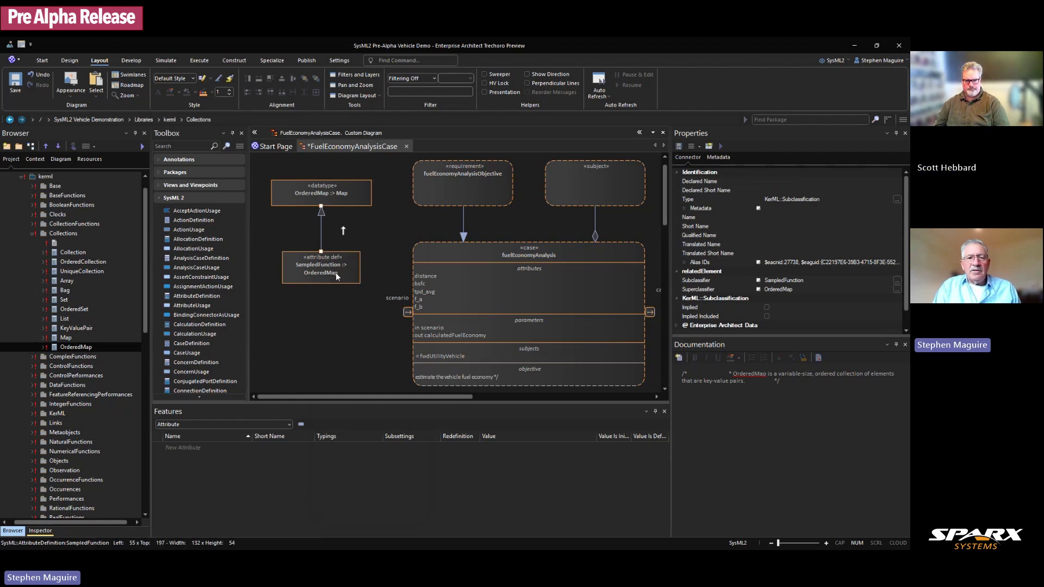
pyautogui.click(328, 197)
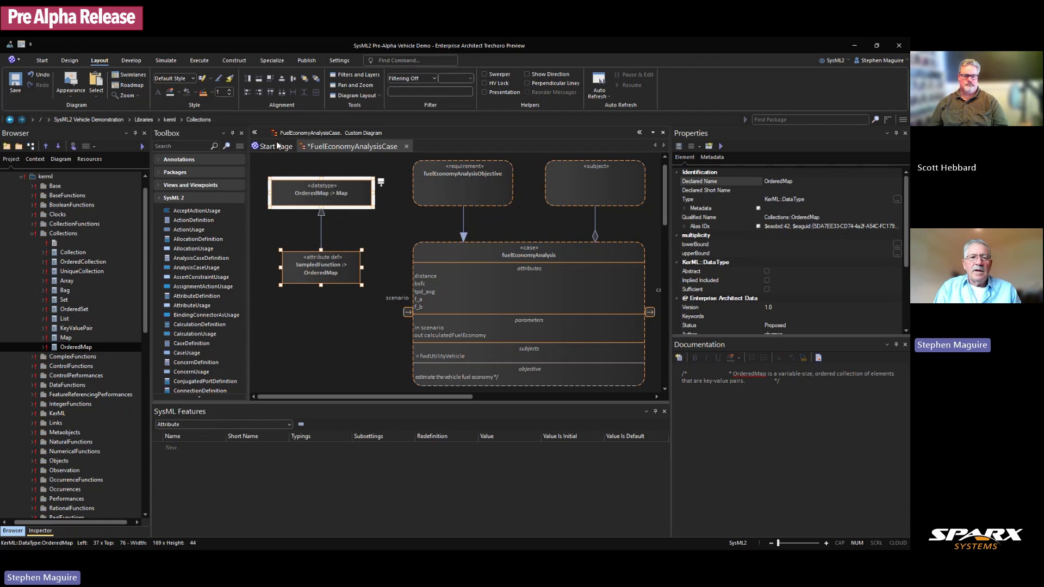
pyautogui.click(270, 78)
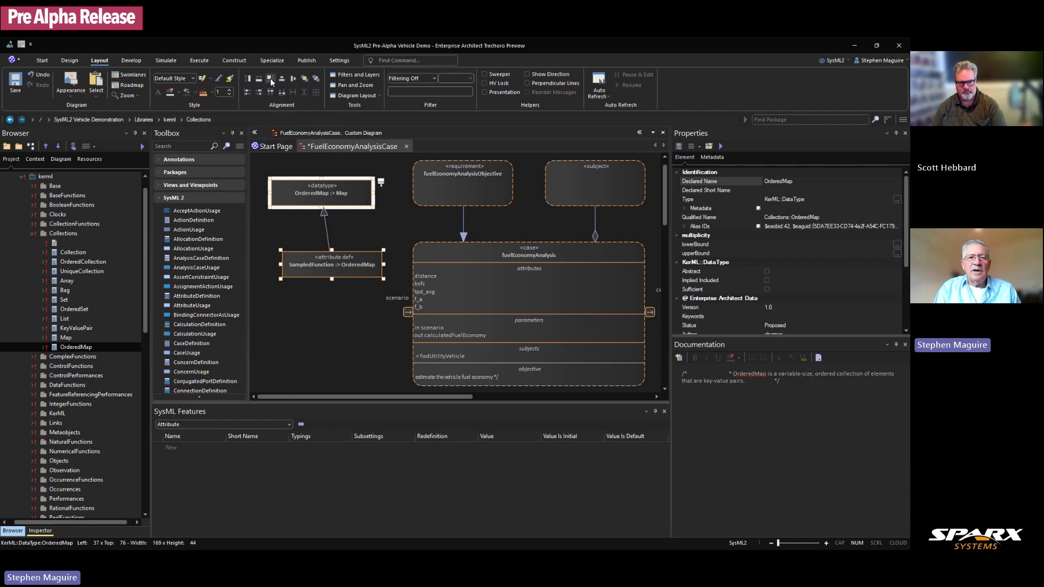
pyautogui.click(247, 92)
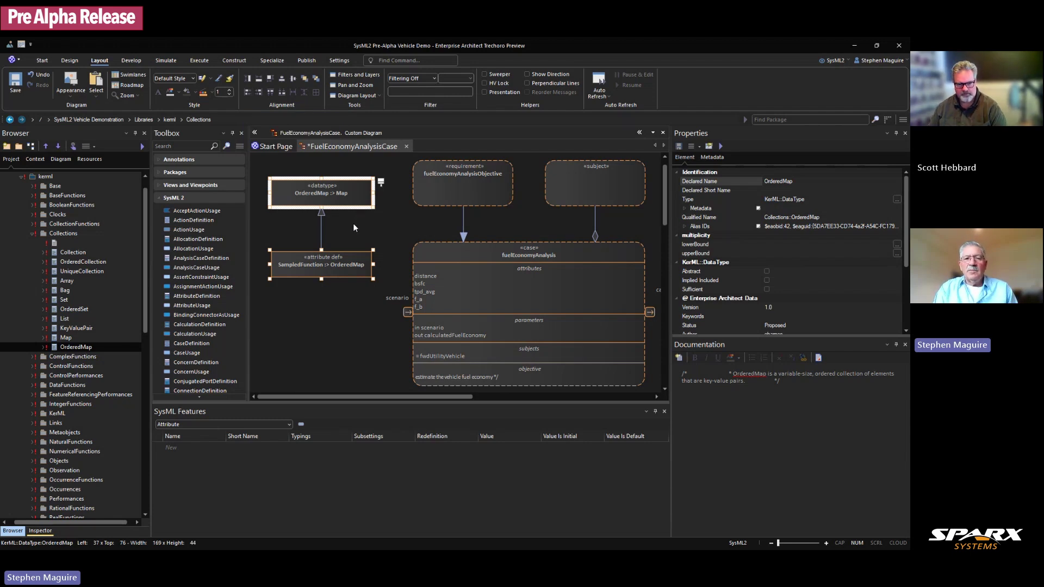
# Step: Shift the fuelEconomyAnalysis case group away from the datatype elements to free space, and move SampledFunction closer to OrderedMap
pyautogui.moveTo(404, 175); pyautogui.dragTo(637, 322)
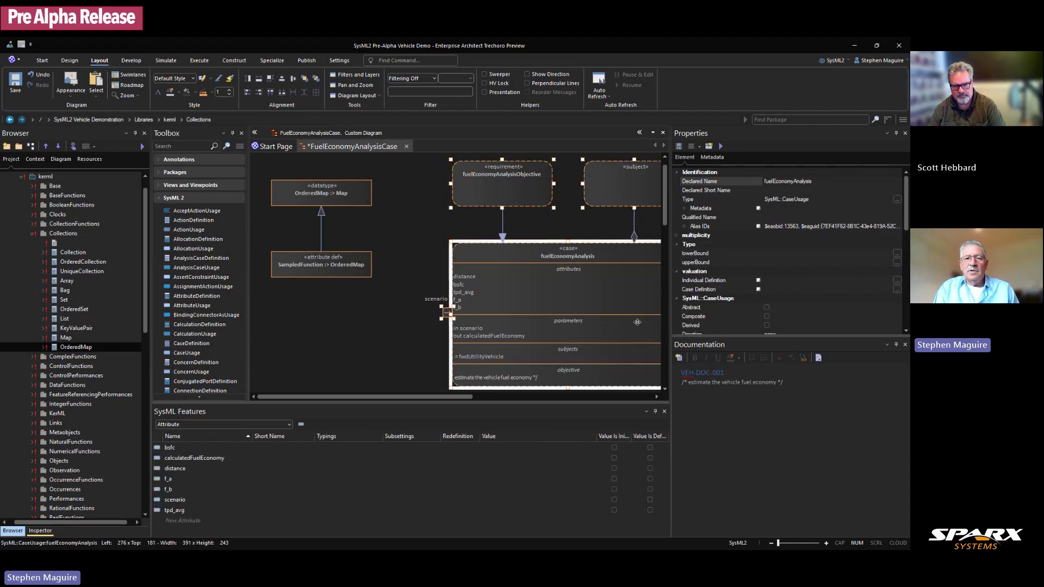
pyautogui.click(415, 240)
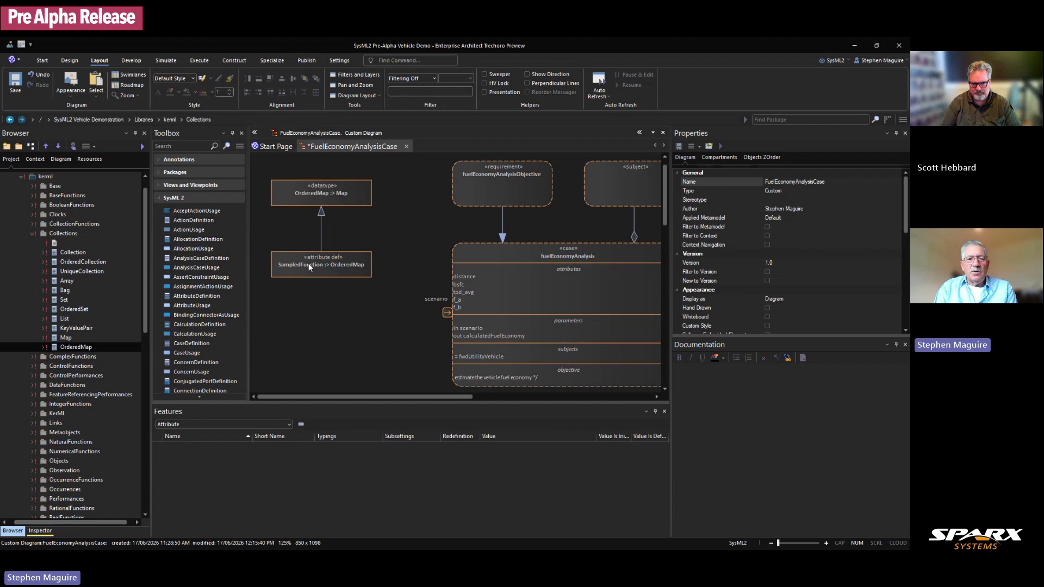
pyautogui.moveTo(309, 267); pyautogui.dragTo(311, 250)
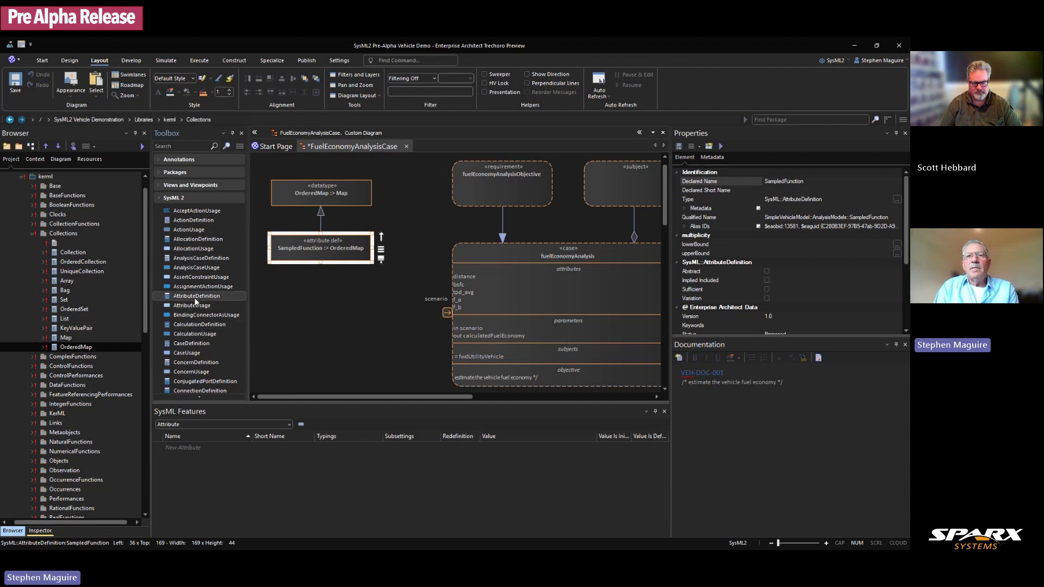
# Step: Add an attribute definition named Scenario below SampledFunction and connect it to SampledFunction with a Subclassification
pyautogui.moveTo(194, 298); pyautogui.dragTo(306, 299)
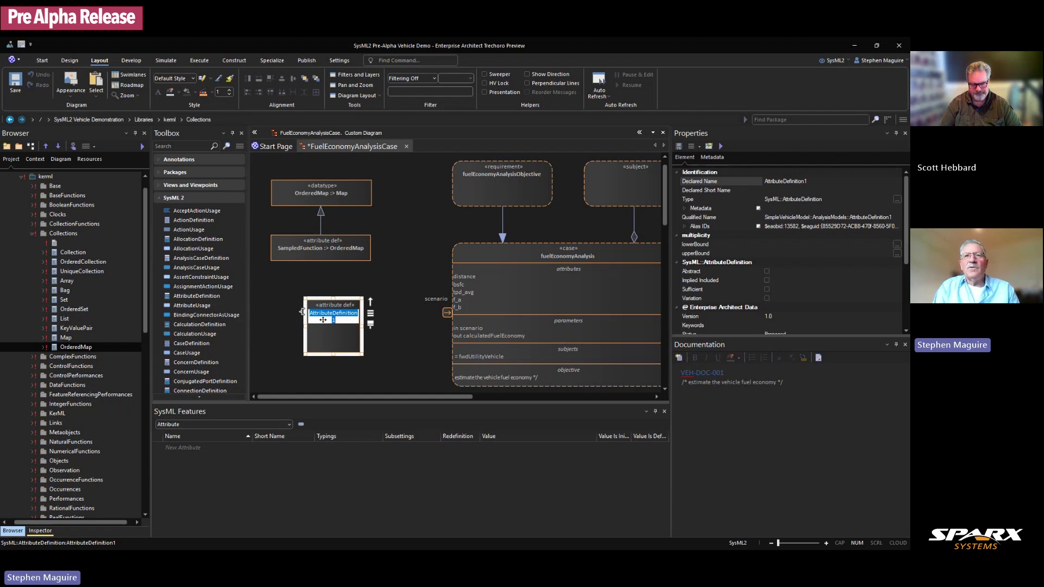
pyautogui.write('Scenario')
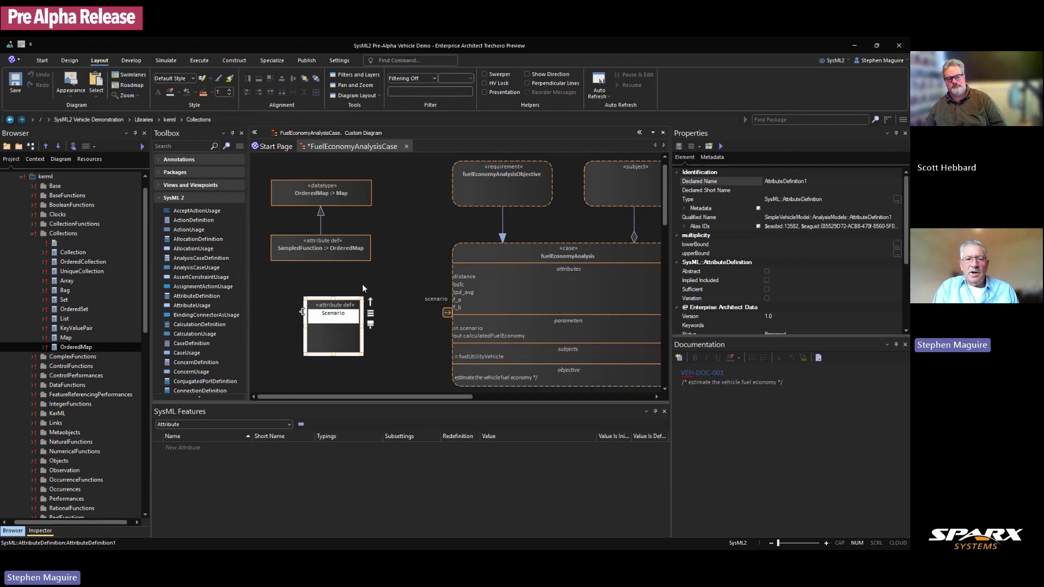
pyautogui.press('Return')
pyautogui.moveTo(345, 325); pyautogui.dragTo(321, 248)
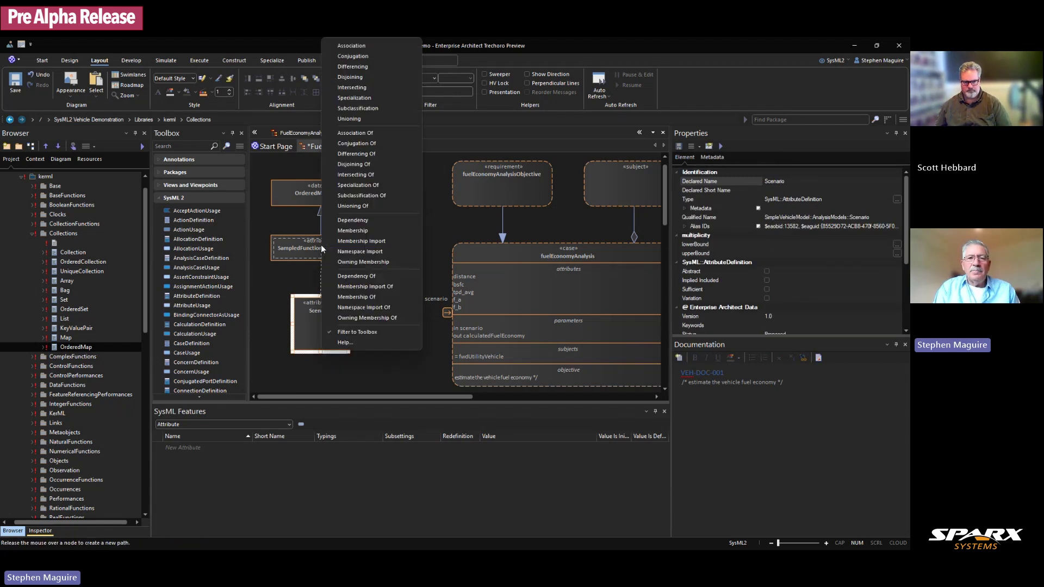
pyautogui.click(373, 109)
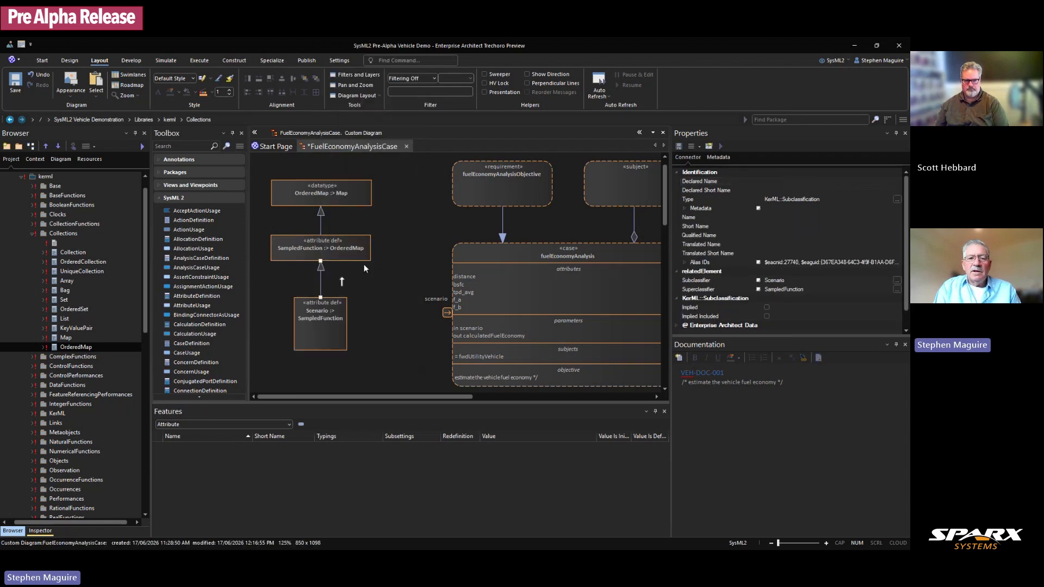
# Step: Make SampledFunction and Scenario the same size as OrderedMap, align their left edges with it and space the three boxes evenly
pyautogui.moveTo(330, 375); pyautogui.dragTo(334, 211)
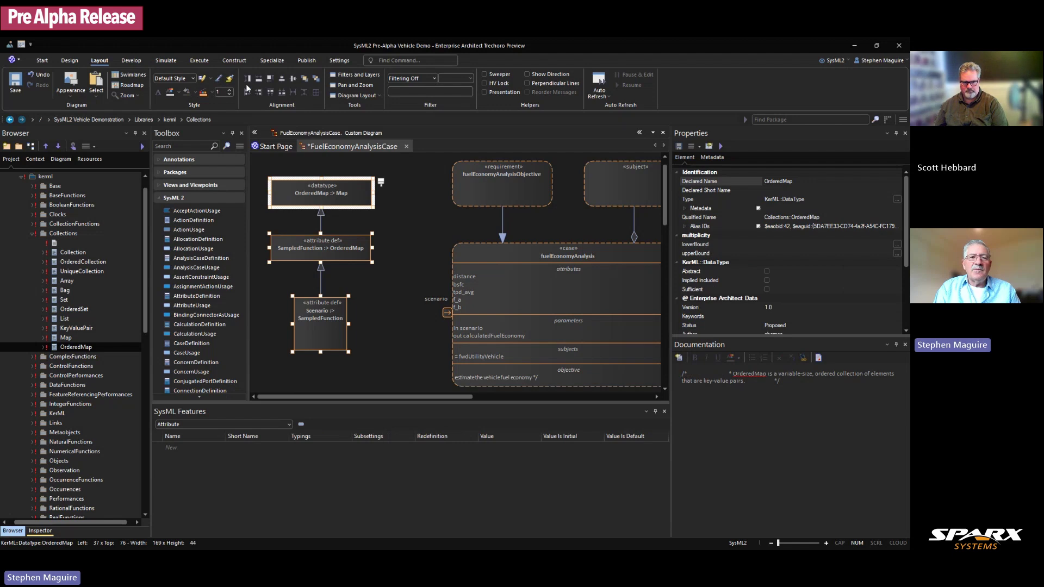
pyautogui.click(271, 78)
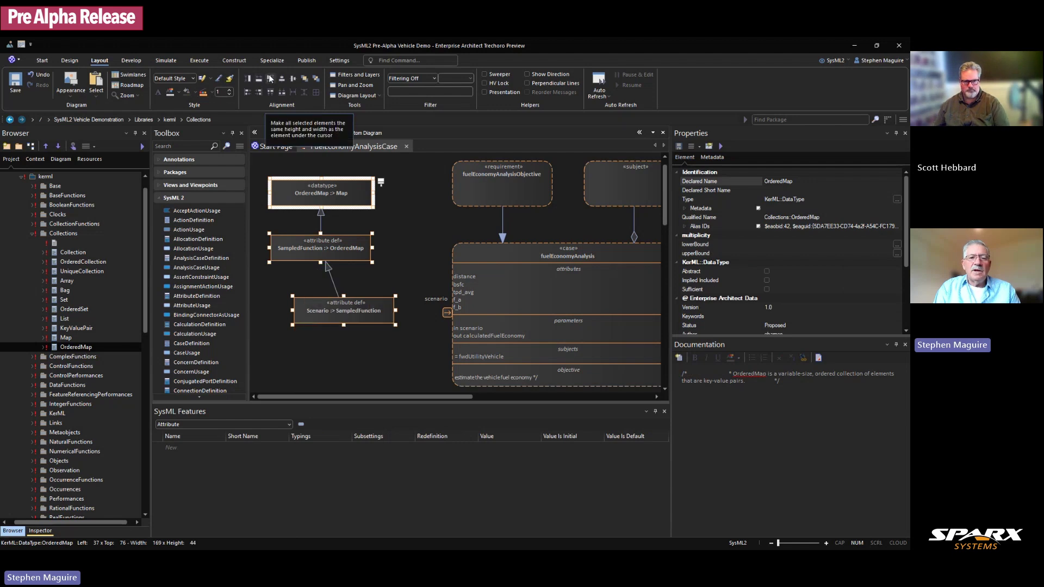
pyautogui.click(248, 92)
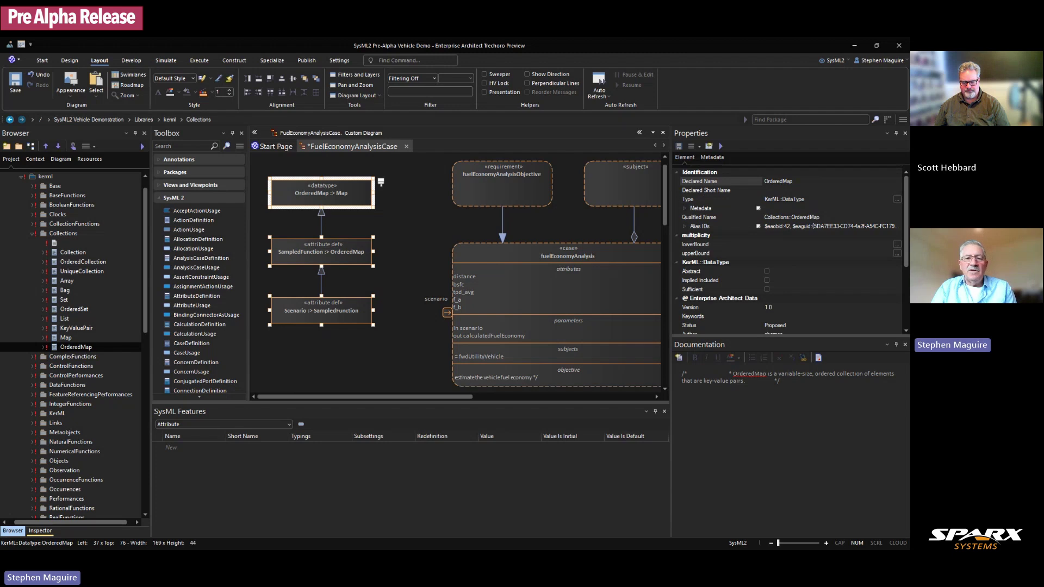
# Step: Connect the scenario parameter of the fuelEconomyAnalysis case to the Scenario attribute definition with a Feature Typing
pyautogui.click(448, 313)
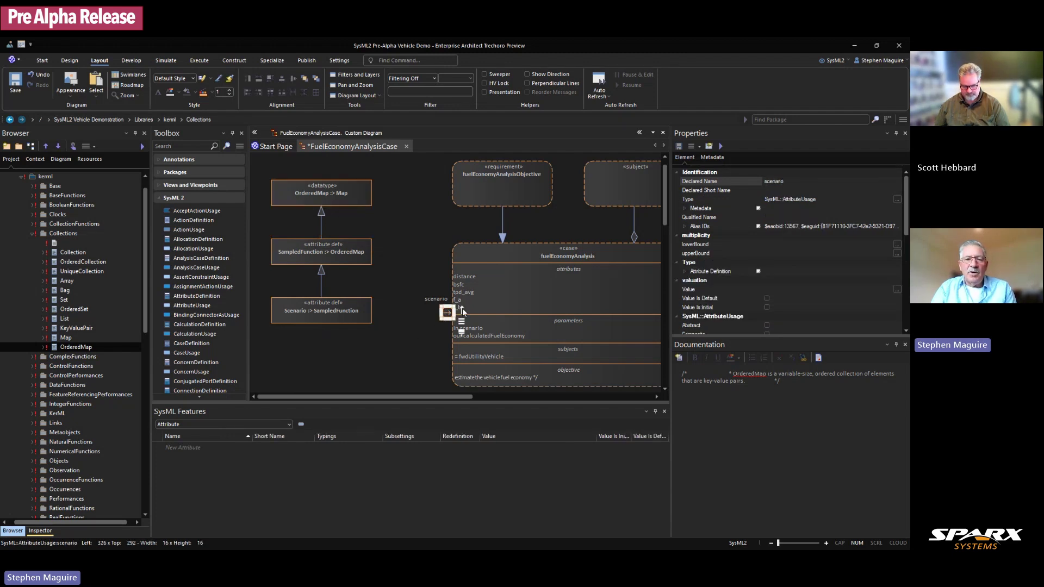
pyautogui.moveTo(463, 311); pyautogui.dragTo(367, 315)
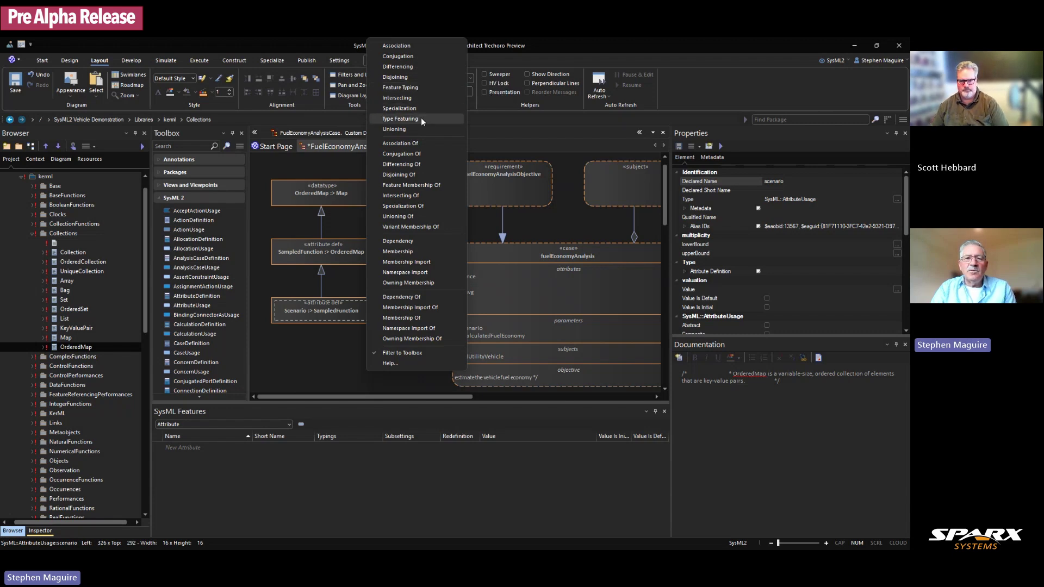
pyautogui.click(419, 89)
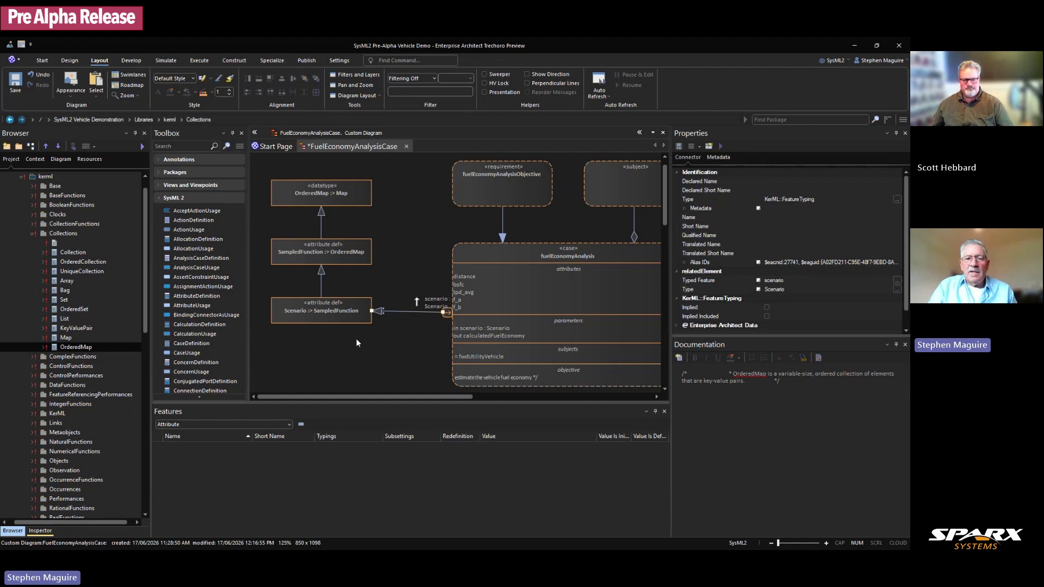
# Step: Nudge the Scenario box down to level its connector with the scenario parameter, and move that parameter's label clear above the connector
pyautogui.click(369, 306)
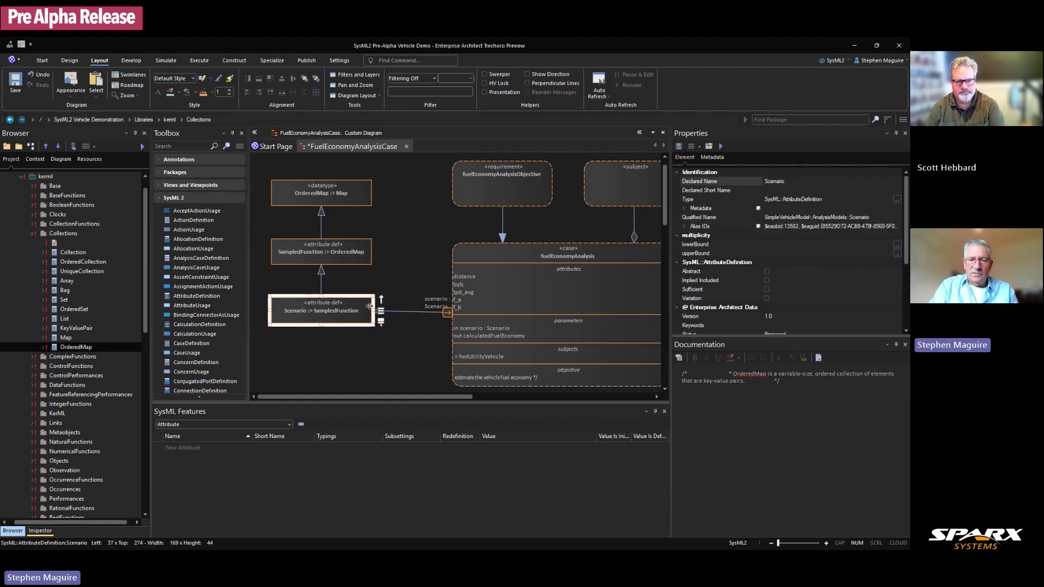
pyautogui.press('Down')
pyautogui.press('Down')
pyautogui.press('Down')
pyautogui.press('Down')
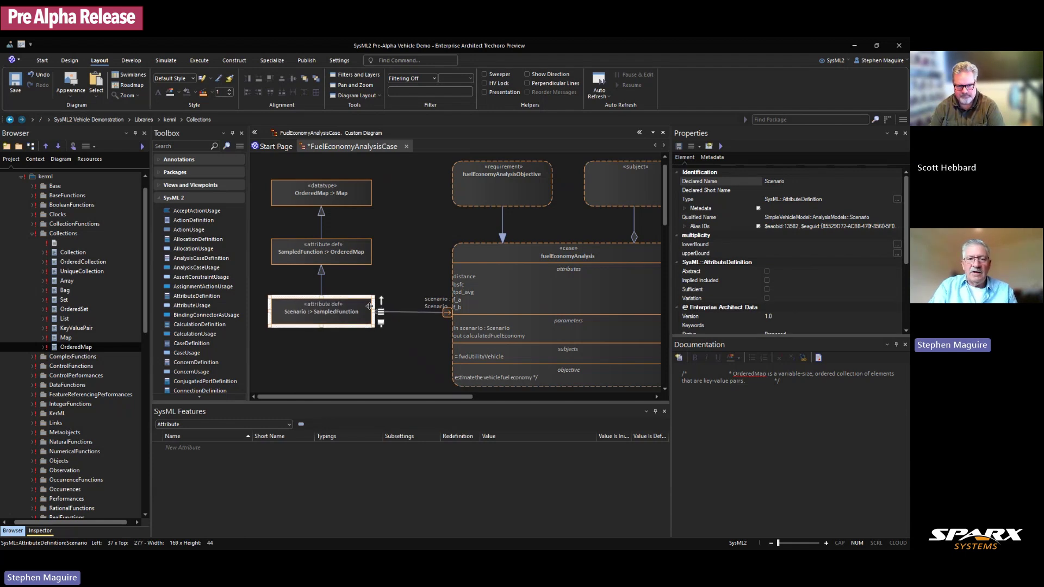
pyautogui.click(429, 268)
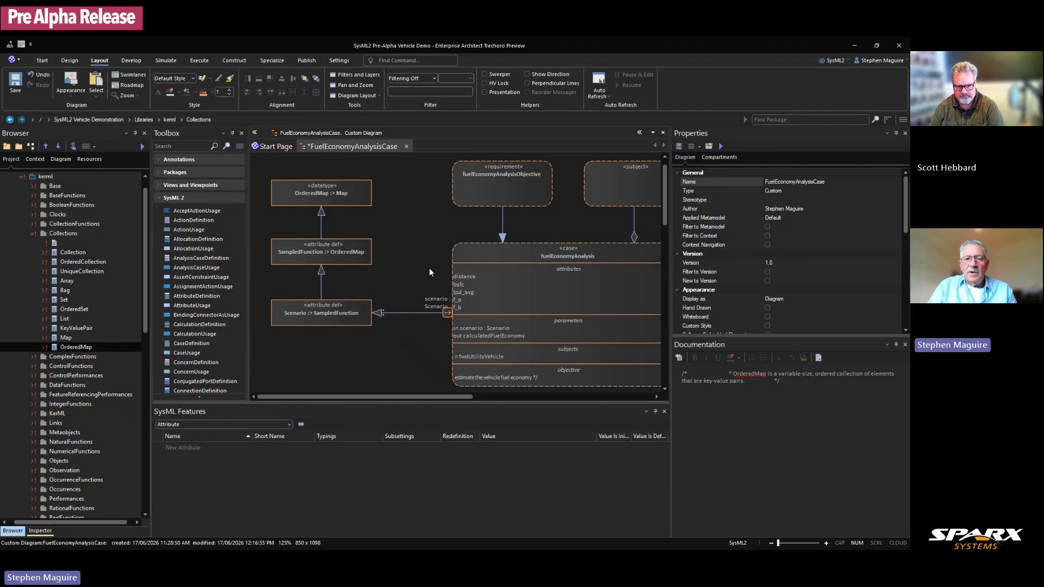
pyautogui.moveTo(438, 303); pyautogui.dragTo(407, 298)
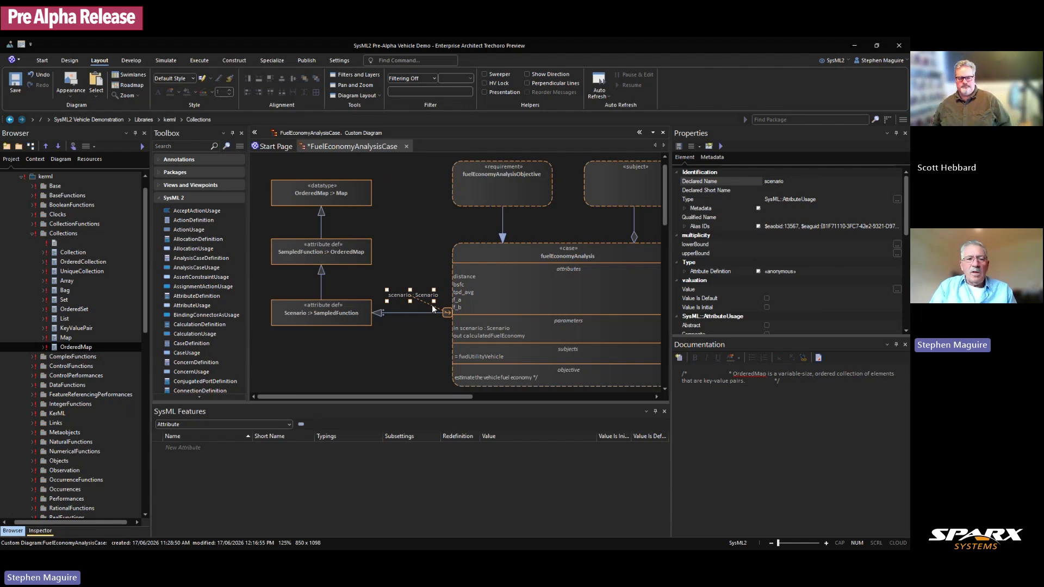
# Step: Add an attribute usage named waypoint below the Scenario definition and link it to Scenario with Feature Membership Of
pyautogui.click(191, 305)
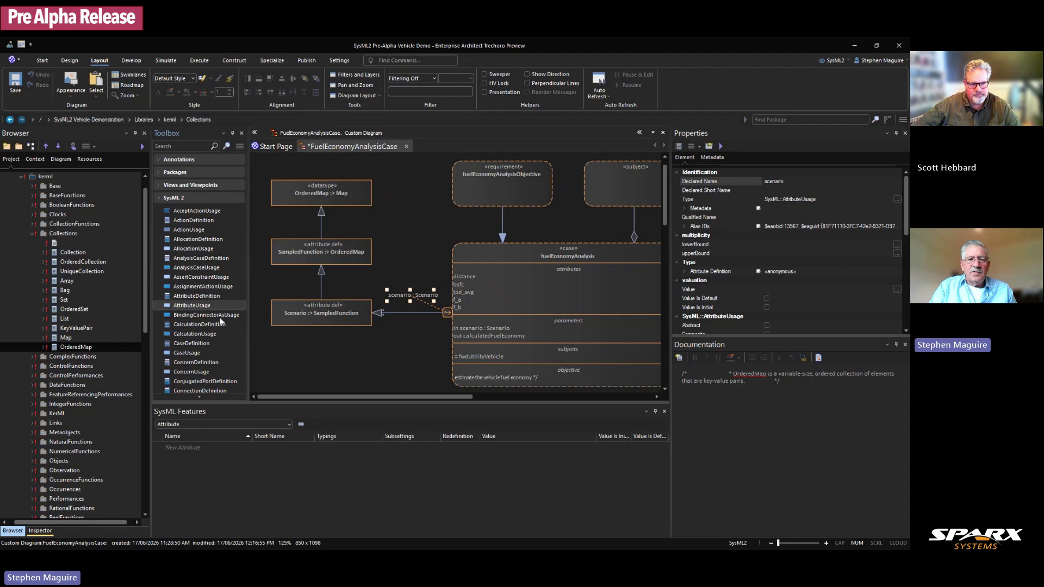
pyautogui.click(310, 354)
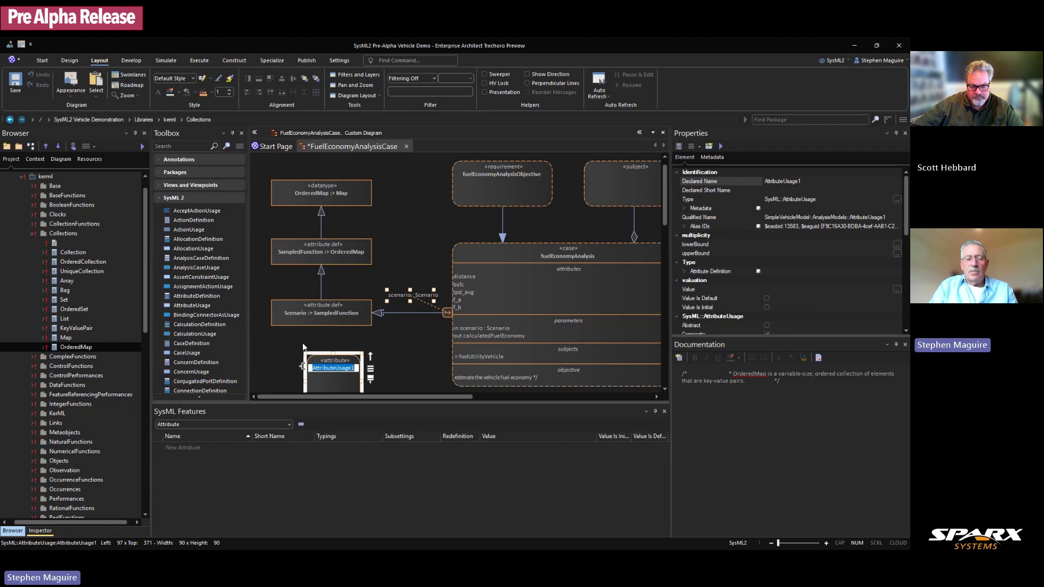
pyautogui.write('waypoint')
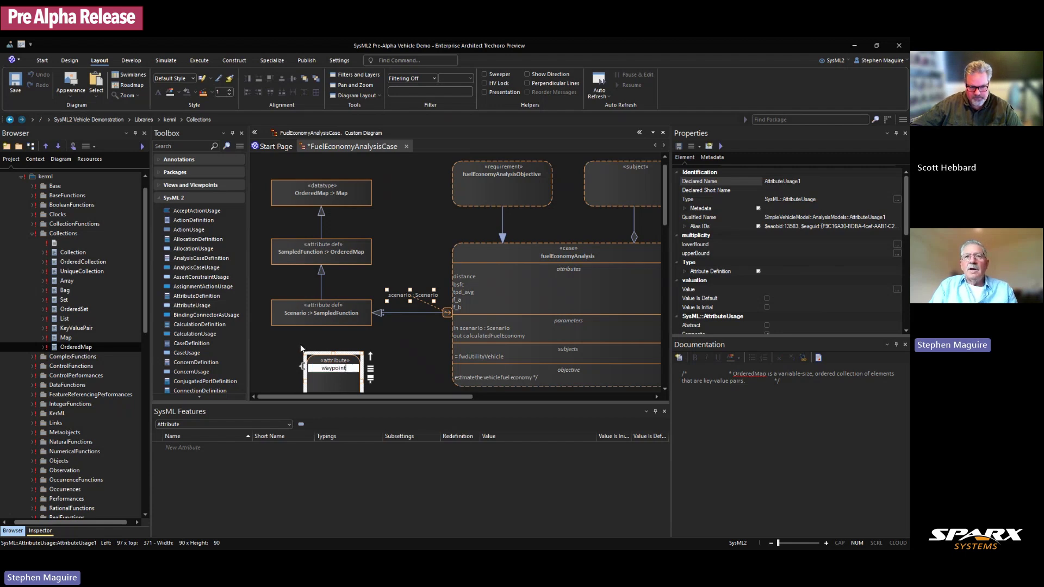
pyautogui.click(380, 351)
pyautogui.moveTo(330, 370); pyautogui.dragTo(317, 372)
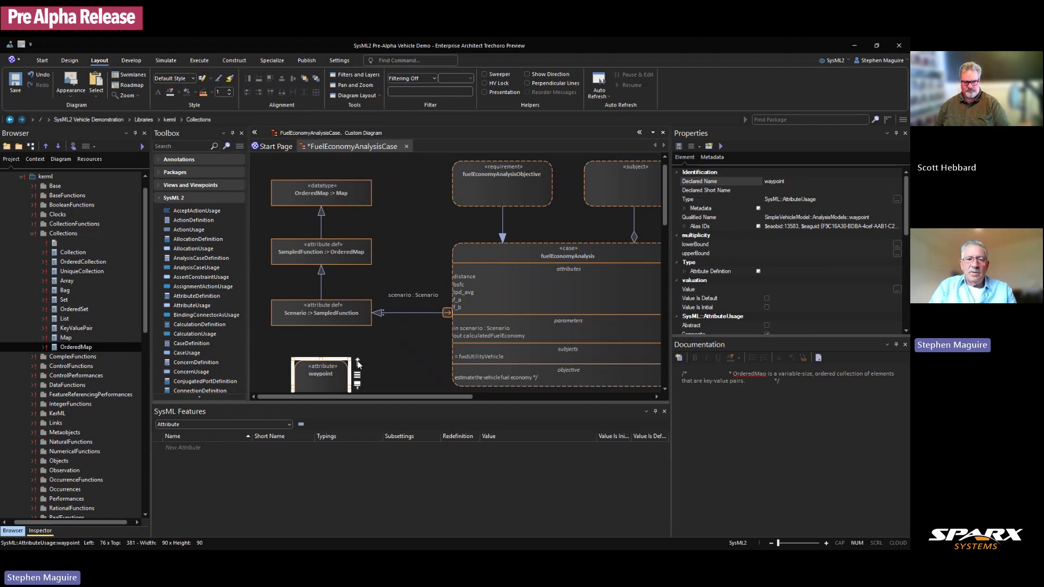
pyautogui.moveTo(357, 361); pyautogui.dragTo(317, 308)
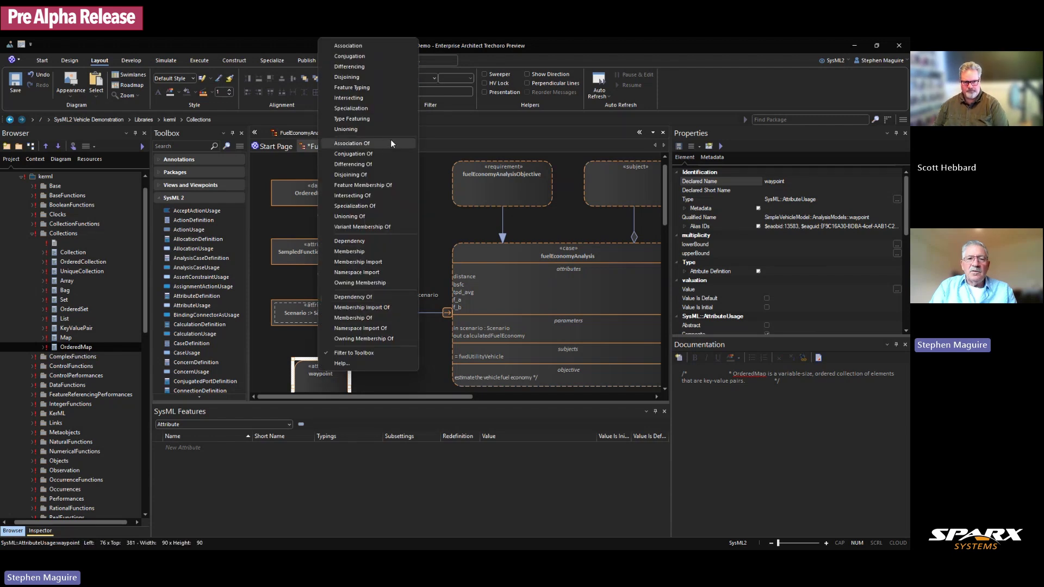
pyautogui.click(385, 185)
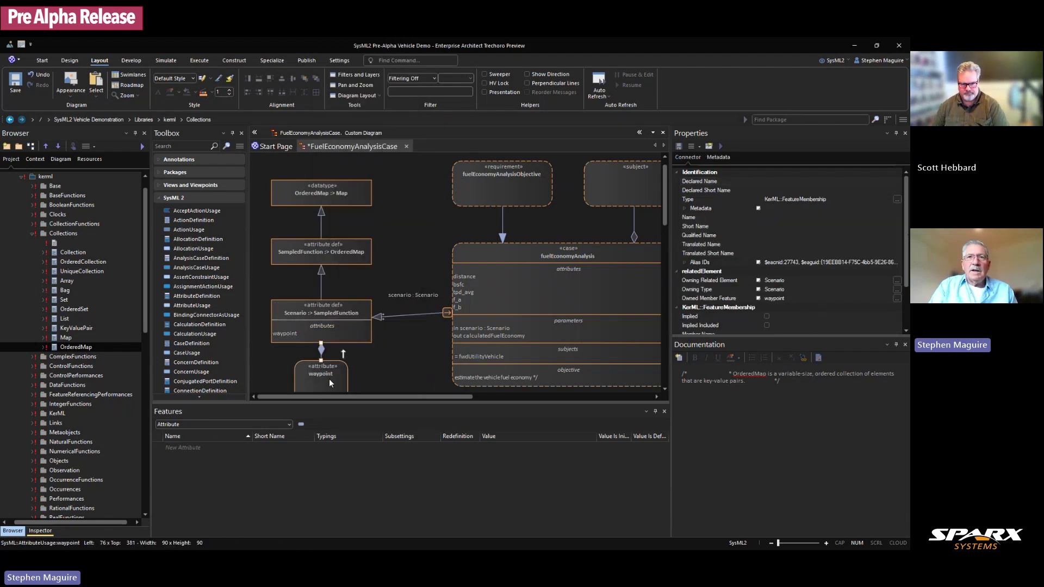
# Step: Move the waypoint box further down beneath Scenario, make it the same size as Scenario and align their left edges
pyautogui.moveTo(328, 379); pyautogui.dragTo(327, 397)
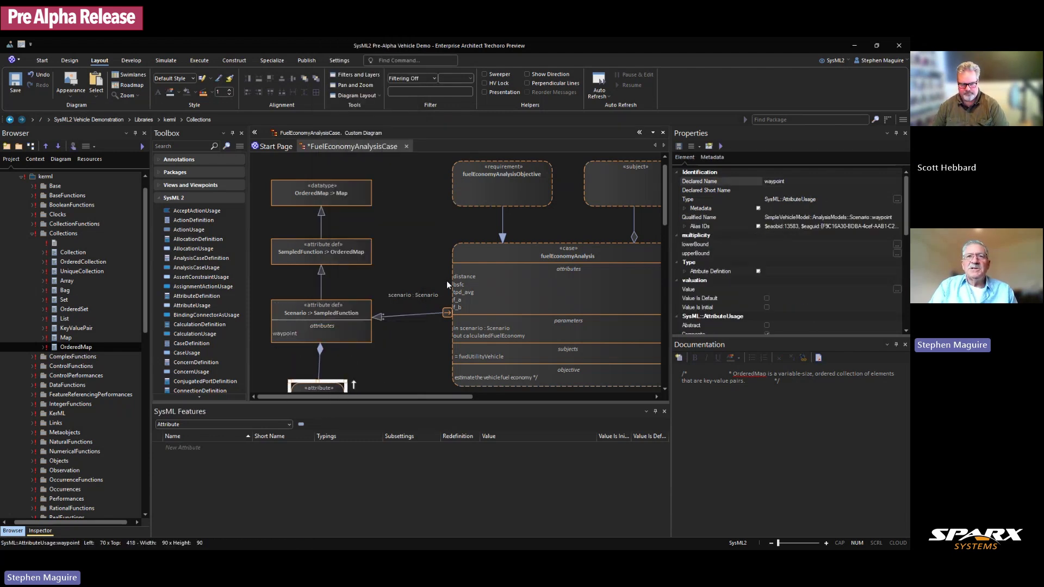
pyautogui.moveTo(665, 198); pyautogui.dragTo(667, 217)
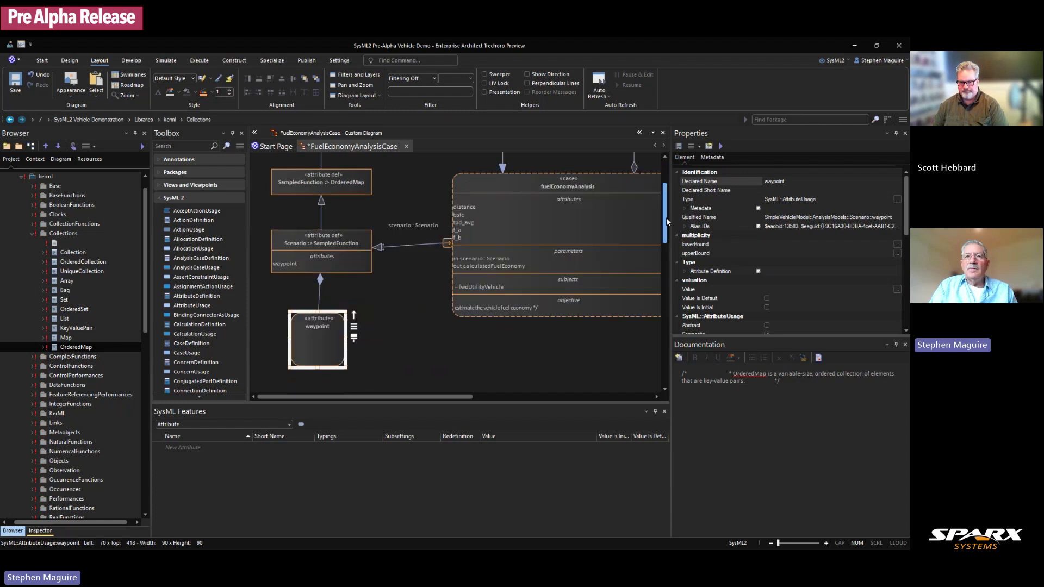
pyautogui.moveTo(325, 315); pyautogui.dragTo(328, 316)
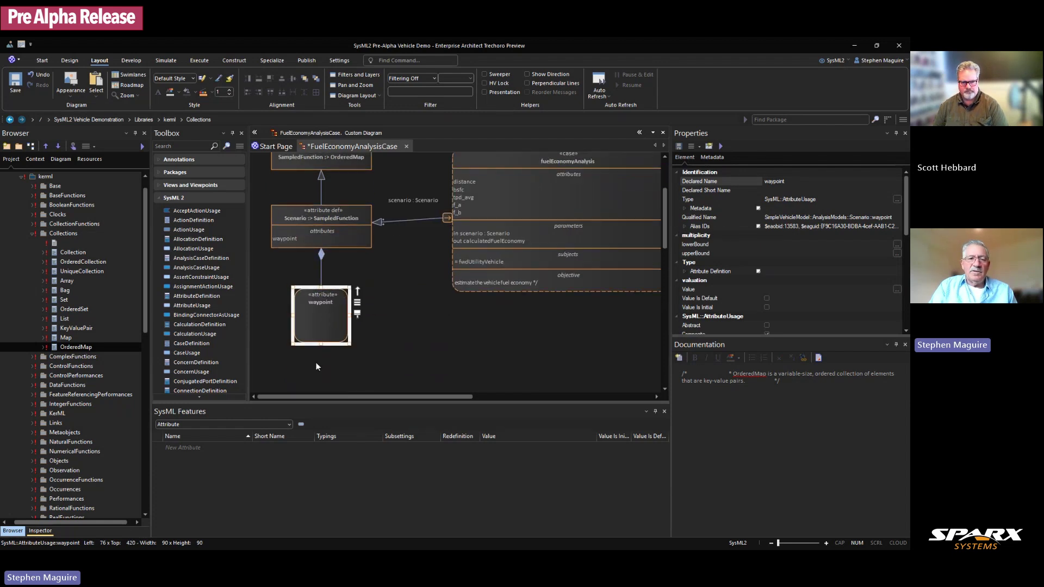
pyautogui.click(328, 230)
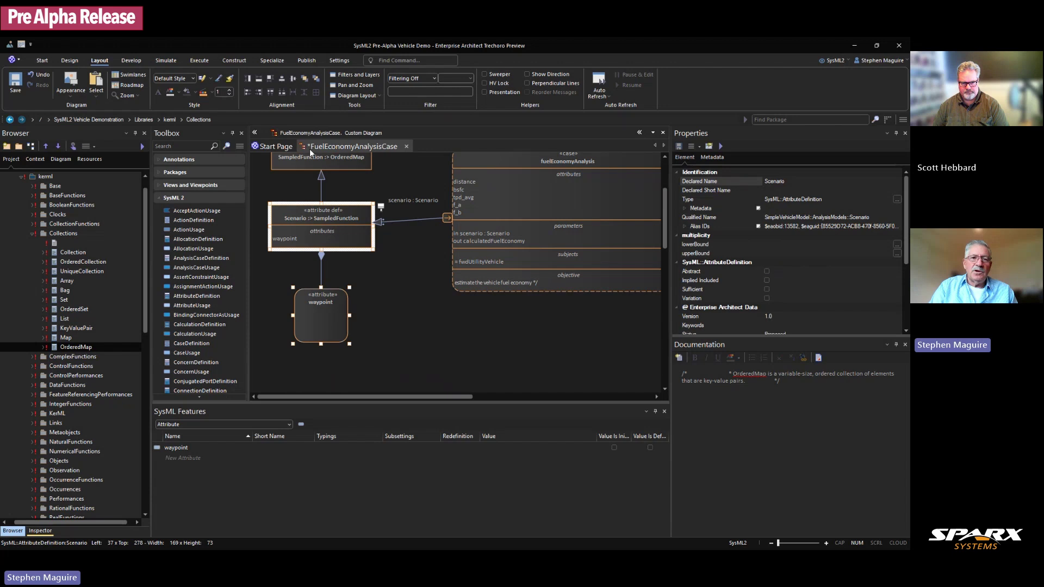
pyautogui.click(270, 77)
pyautogui.click(247, 92)
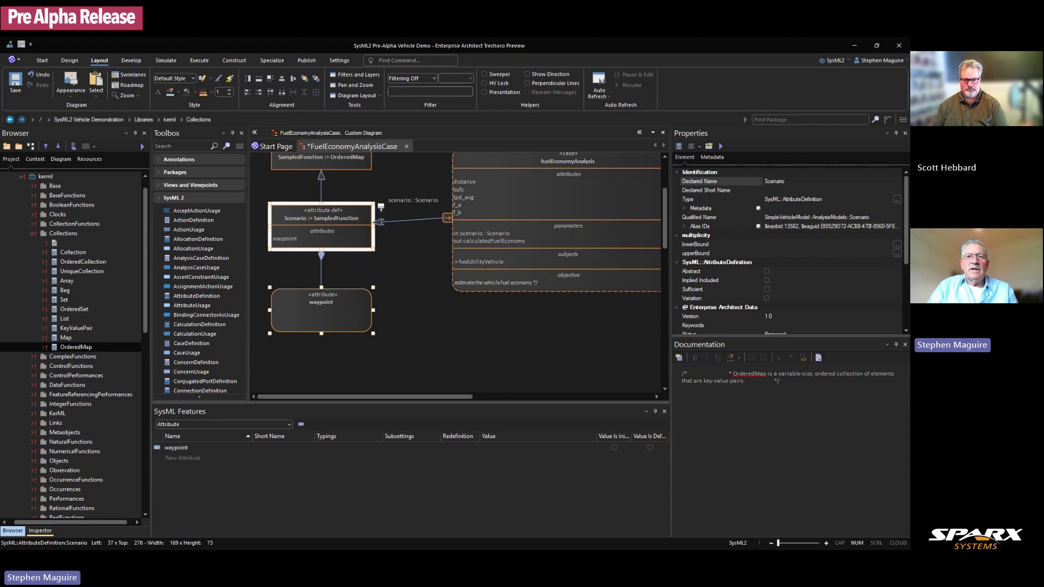
# Step: Add two attributes named elapsedTime and position to the waypoint attribute usage
pyautogui.click(354, 325)
pyautogui.click(194, 448)
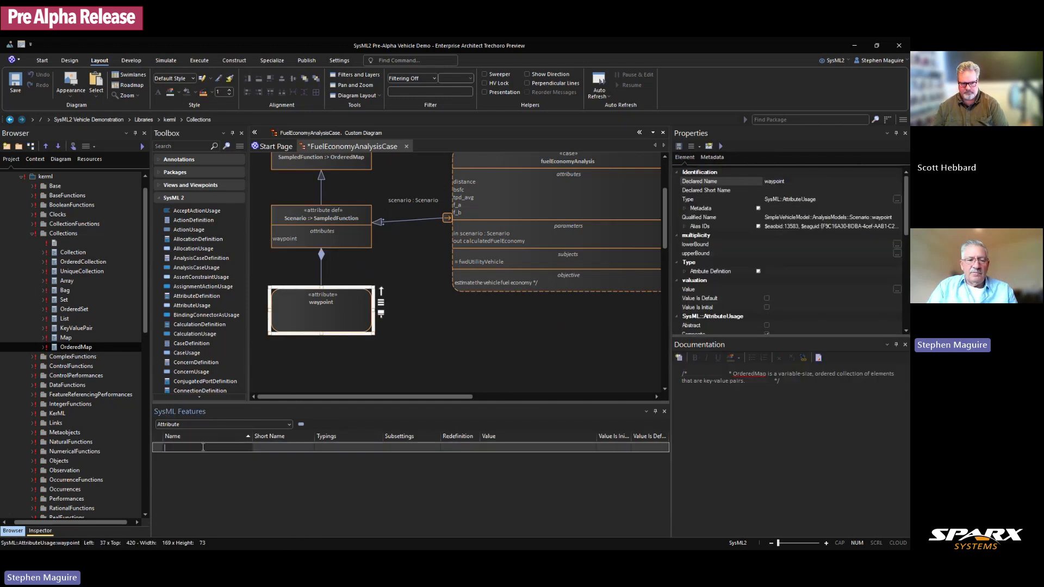
pyautogui.write('elapsedTime')
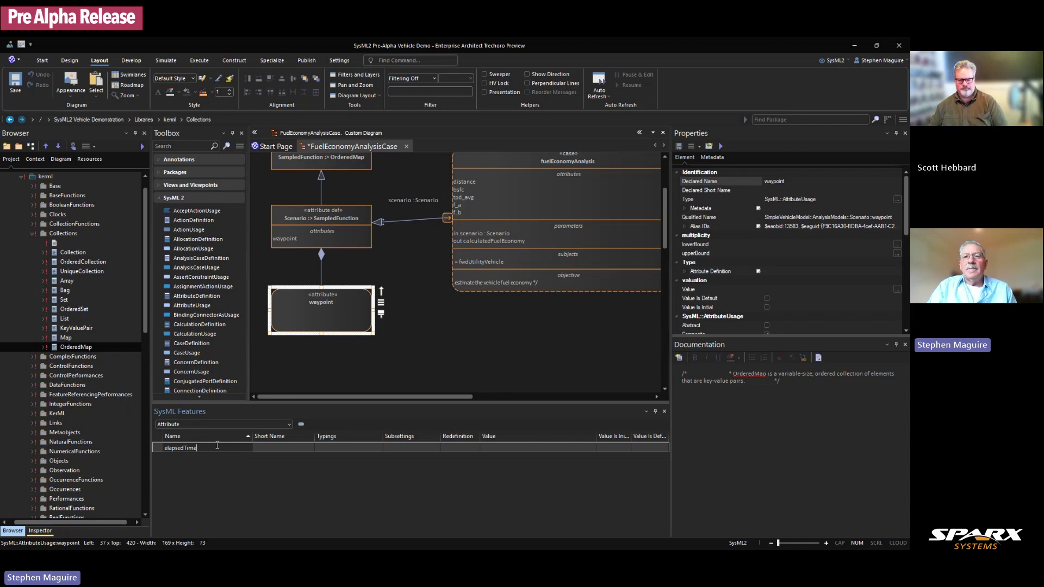
pyautogui.press('Return')
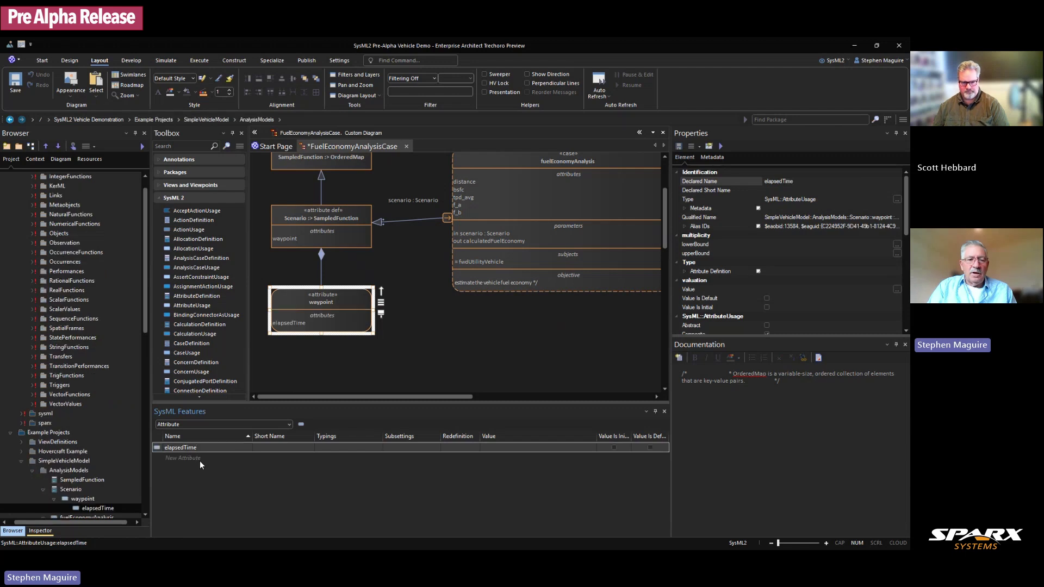
pyautogui.click(203, 459)
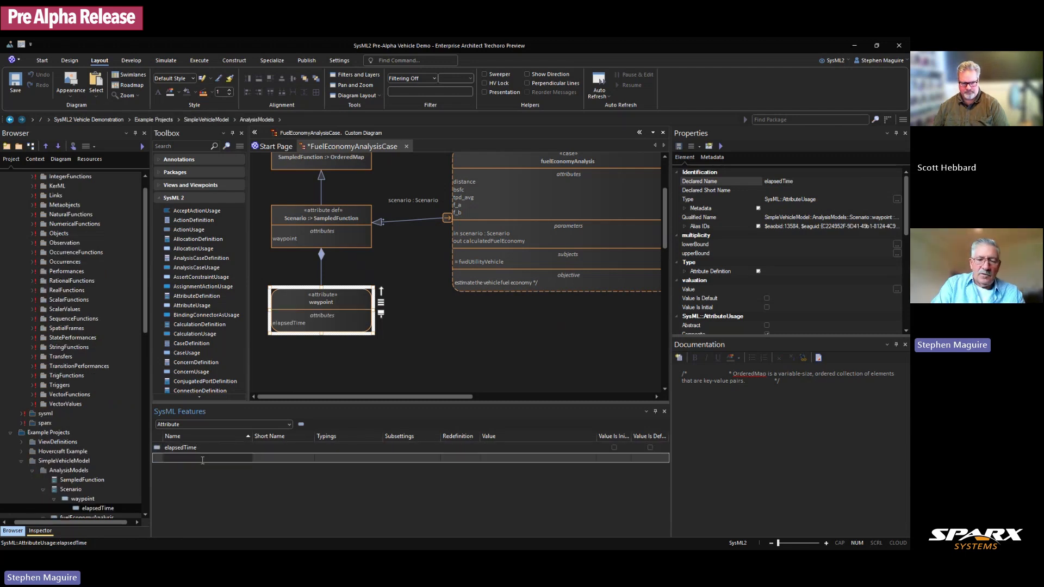
pyautogui.write('pos')
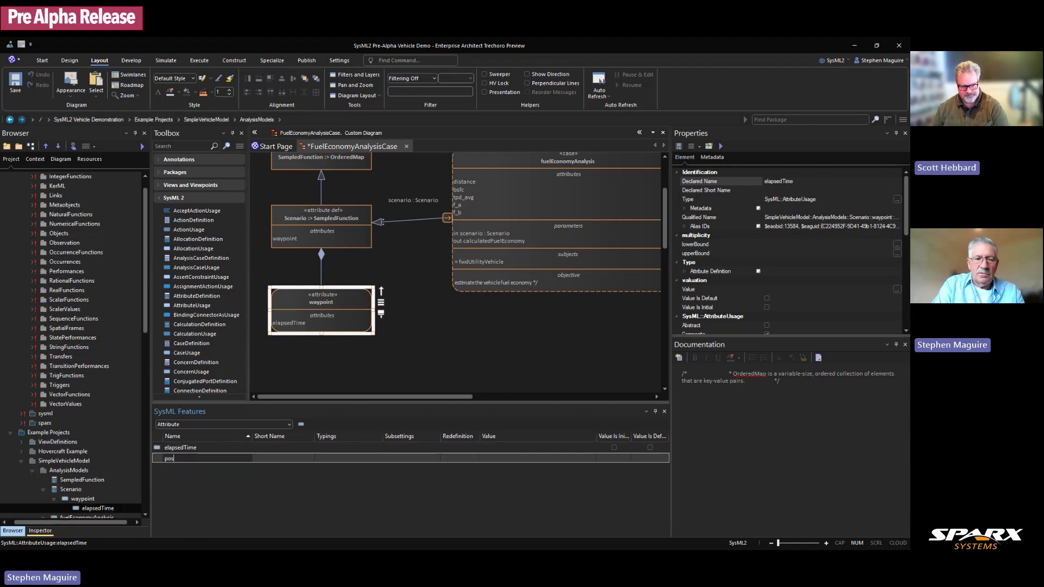
pyautogui.write('tition')
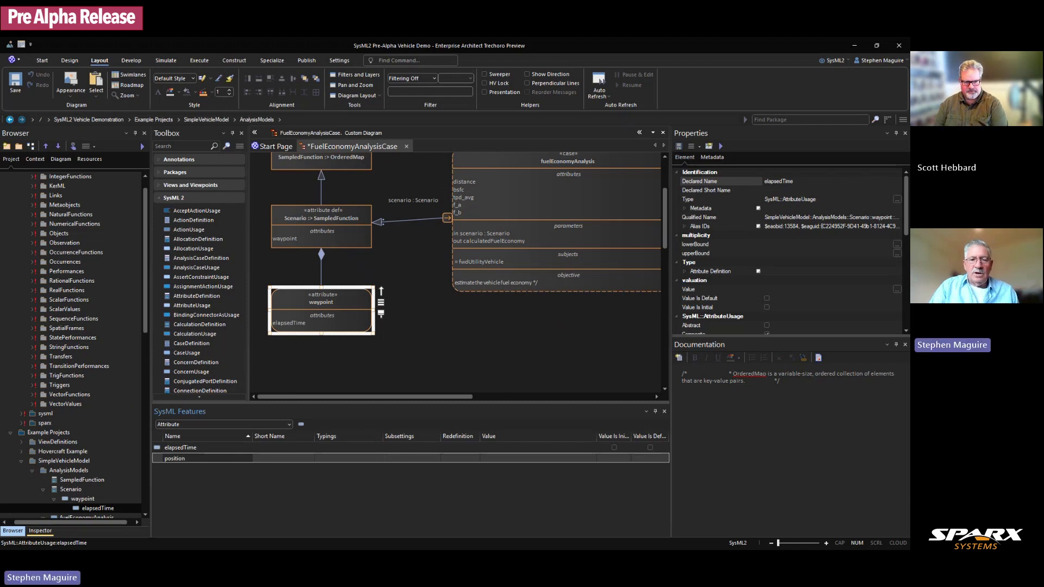
pyautogui.press('Return')
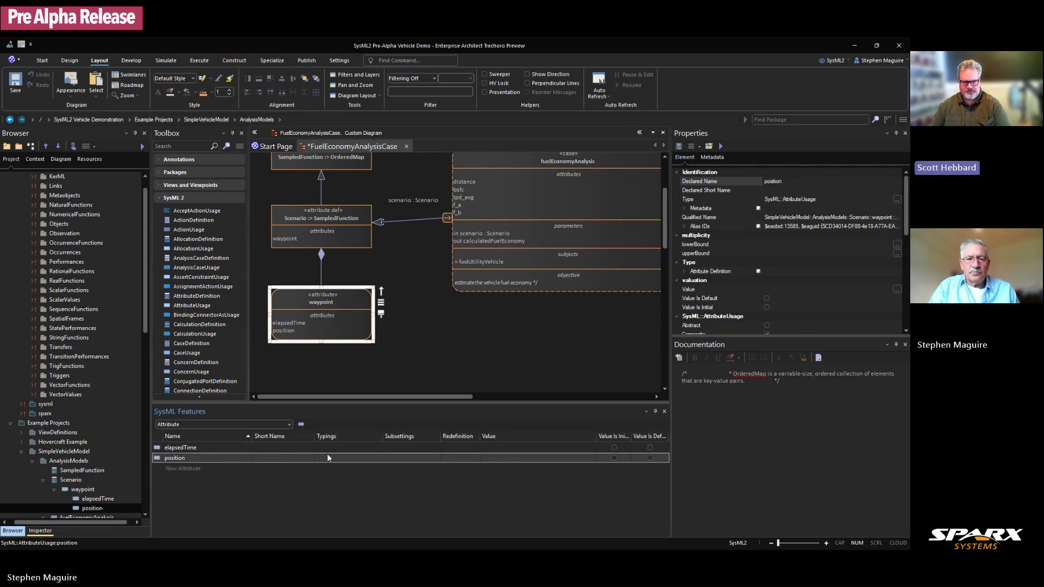
# Step: Set the multiplicity of Scenario's waypoint attribute to a lower bound of 1 and an upper bound of *
pyautogui.click(397, 447)
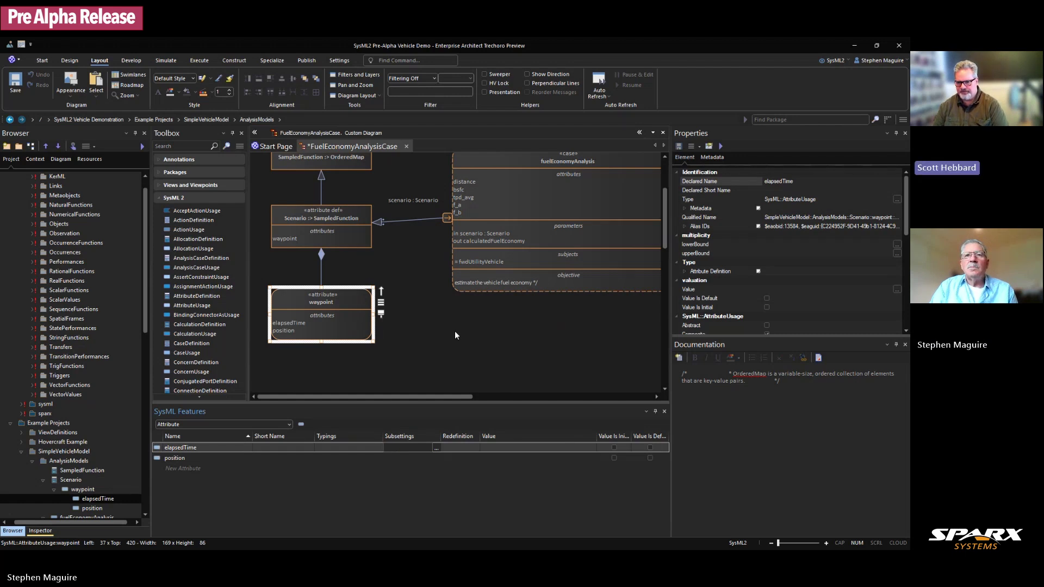
pyautogui.click(332, 240)
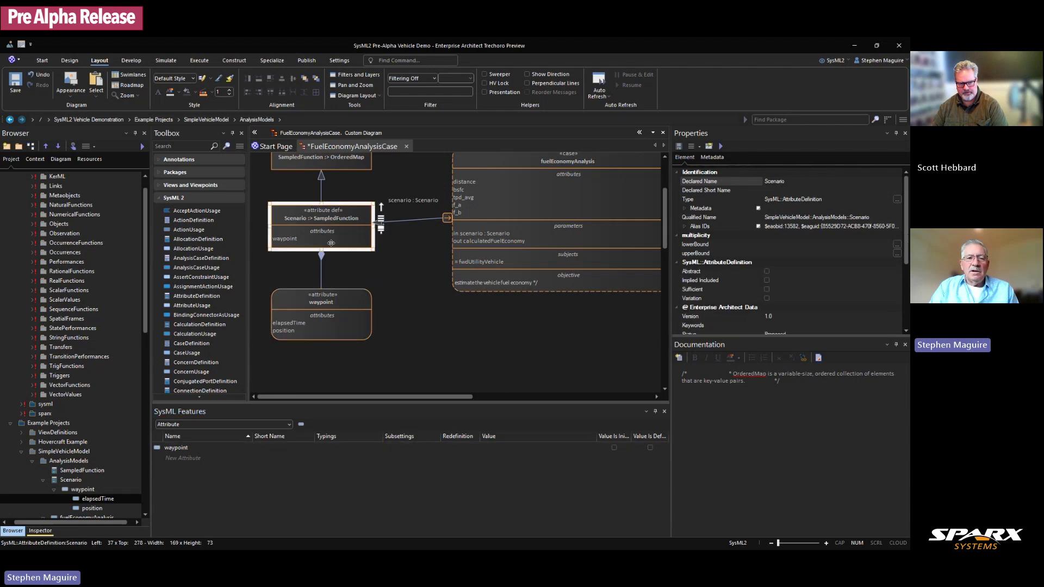
pyautogui.click(285, 240)
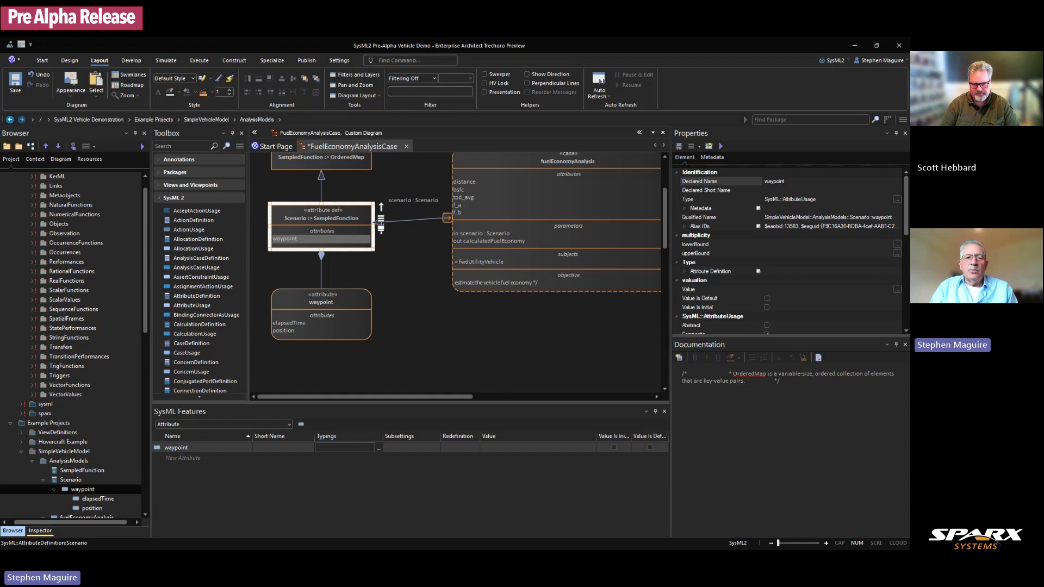
pyautogui.scroll(-1, 827, 303)
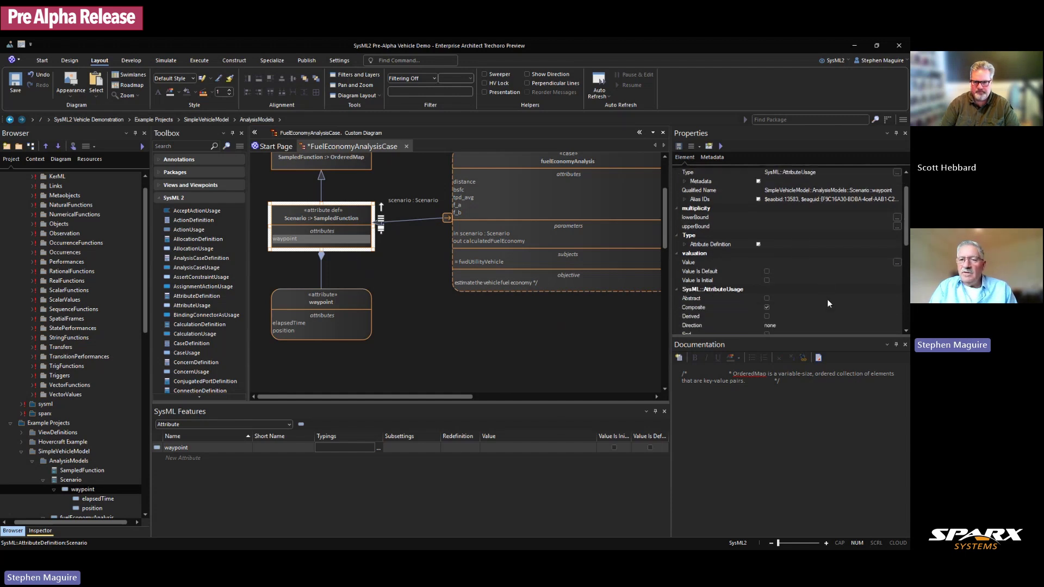
pyautogui.scroll(1, 825, 302)
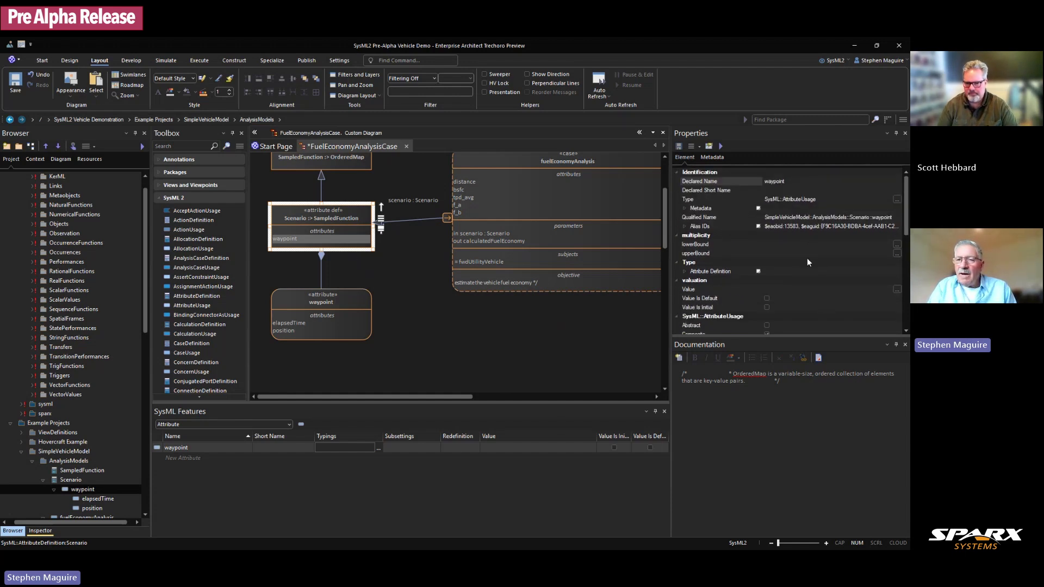
pyautogui.click(809, 243)
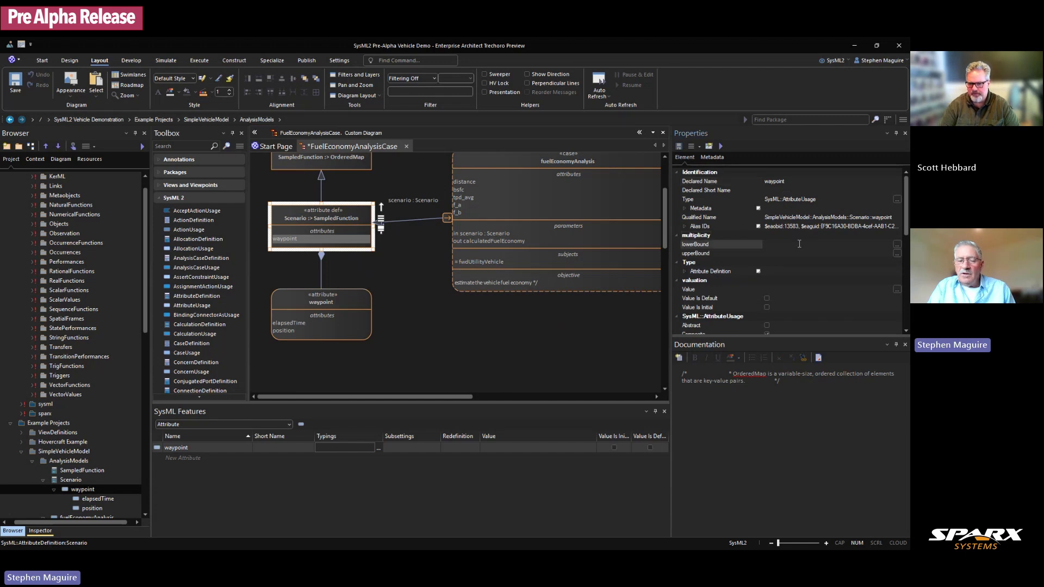
pyautogui.write('1')
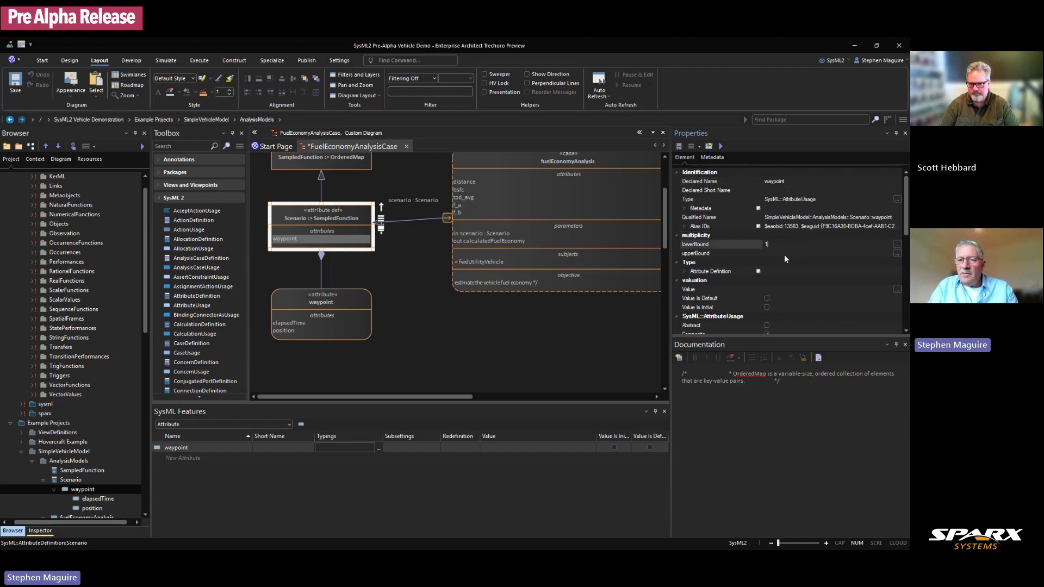
pyautogui.click(779, 255)
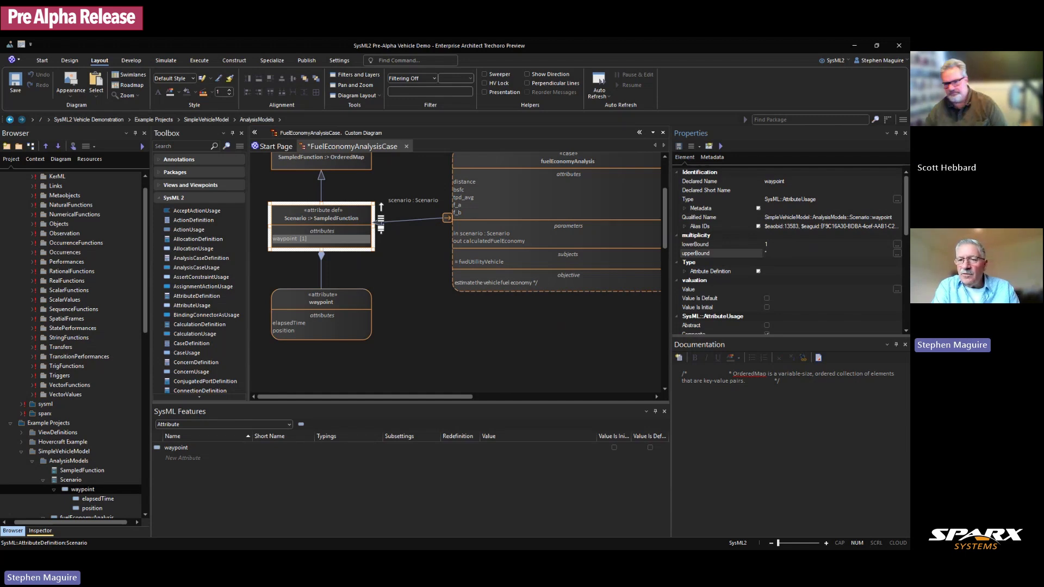
pyautogui.click(777, 245)
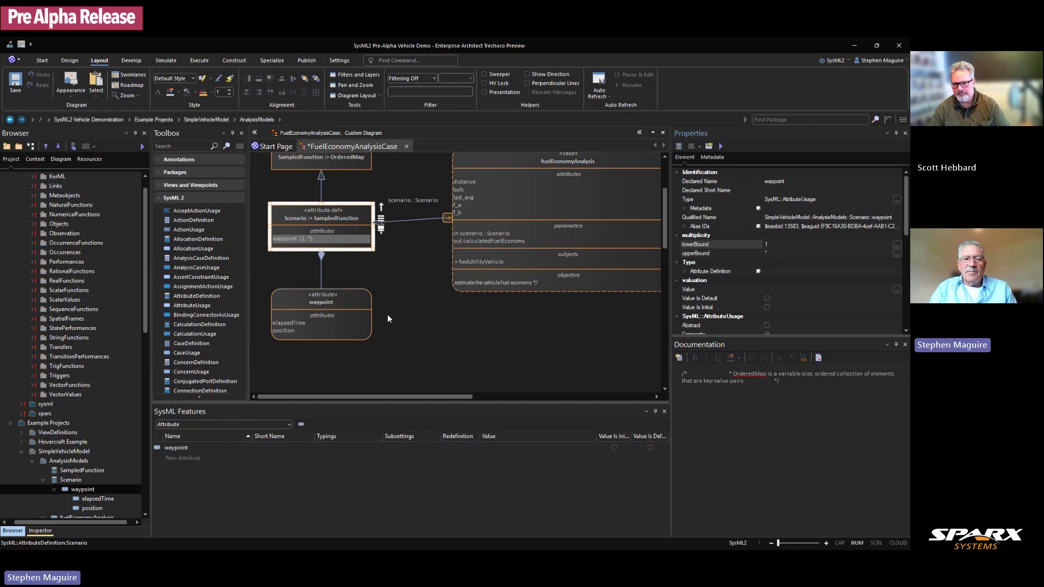
pyautogui.click(377, 282)
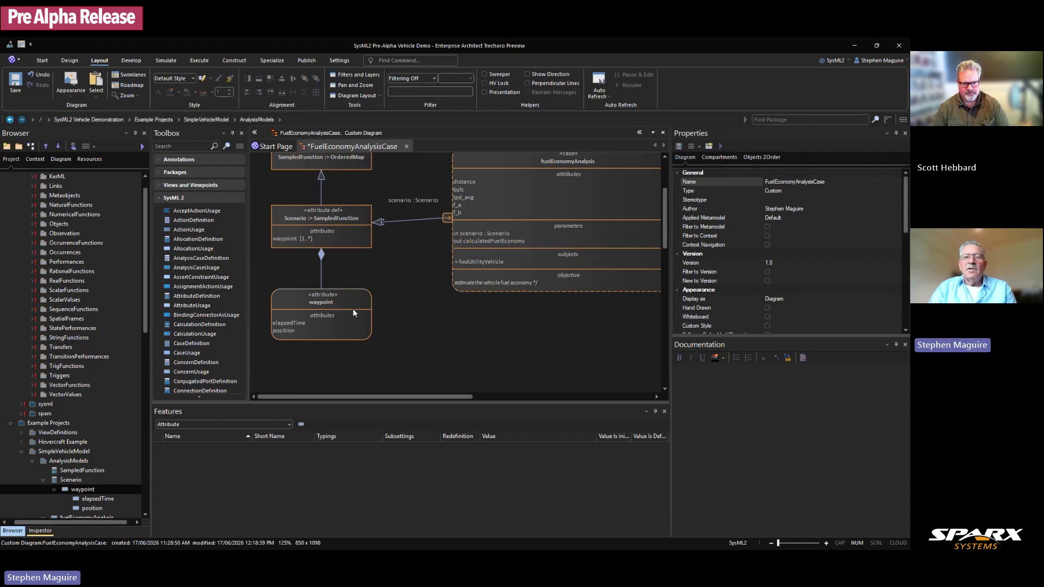
# Step: Make the waypoint's elapsedTime attribute subset duration from the ISQBase package of the sysml library
pyautogui.click(349, 326)
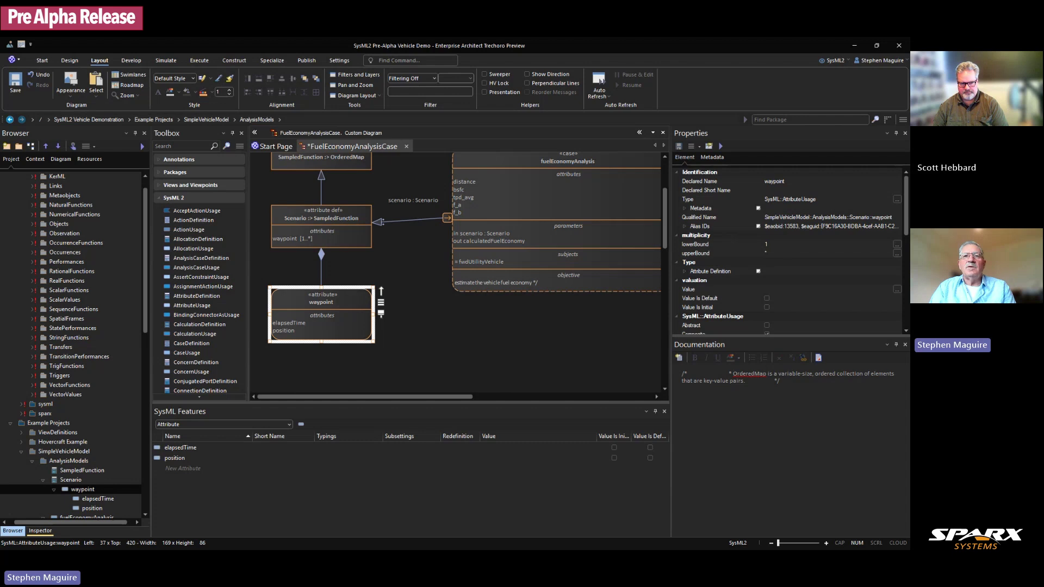
pyautogui.press('Right')
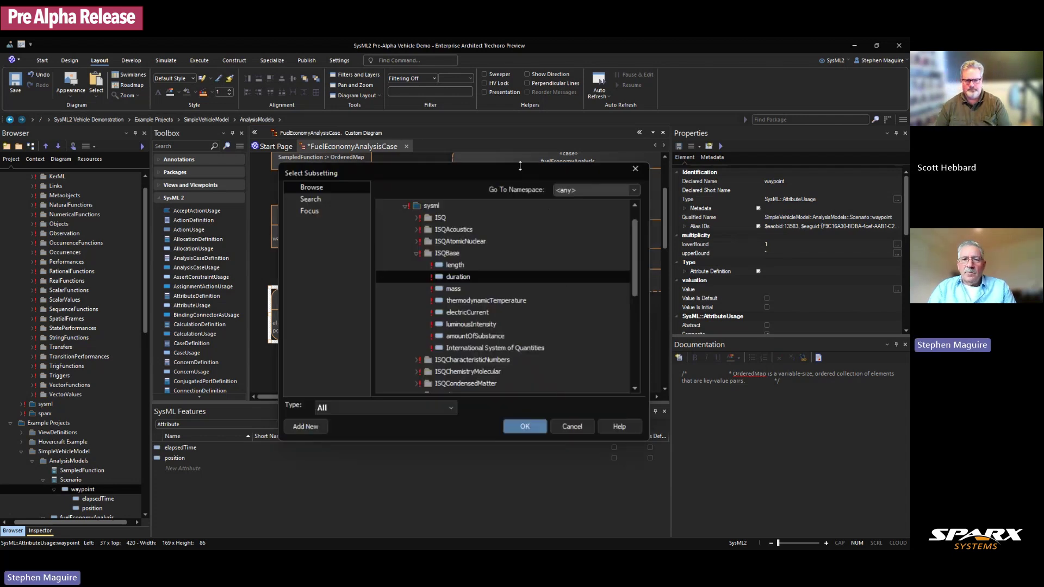
pyautogui.moveTo(519, 168); pyautogui.dragTo(1043, 170)
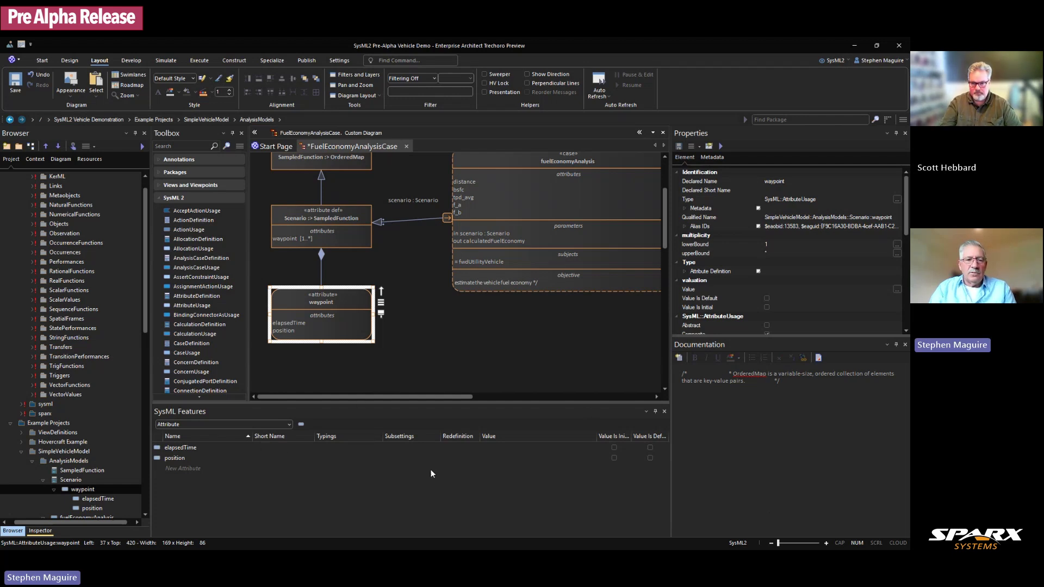
pyautogui.click(193, 447)
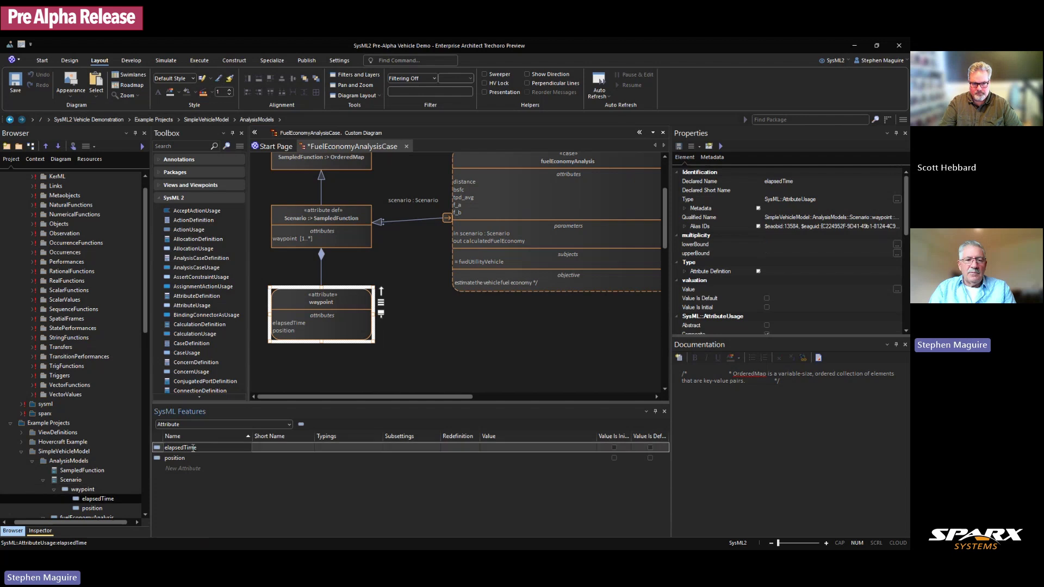
pyautogui.click(404, 447)
pyautogui.click(435, 448)
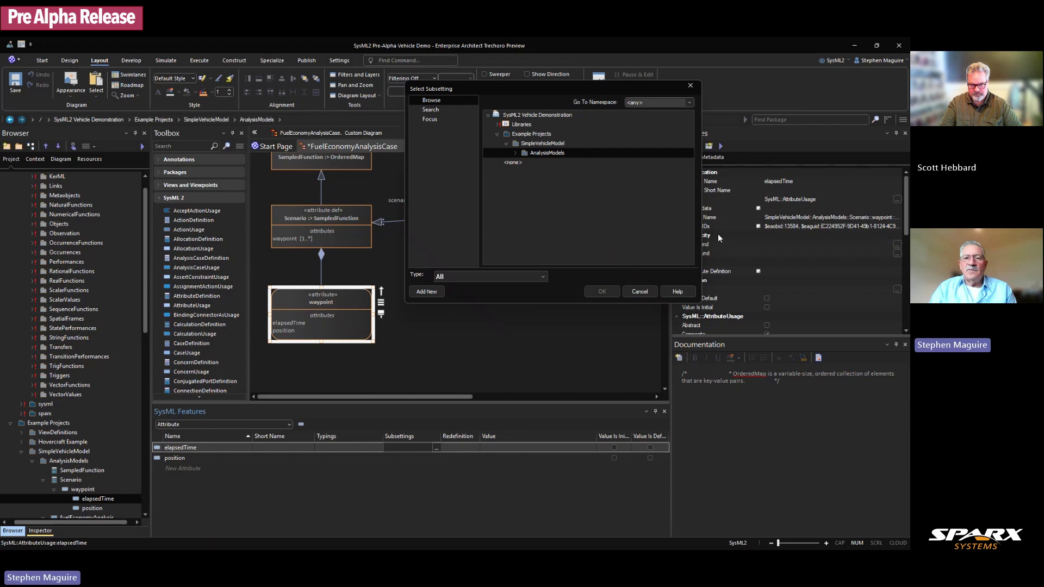
pyautogui.click(499, 124)
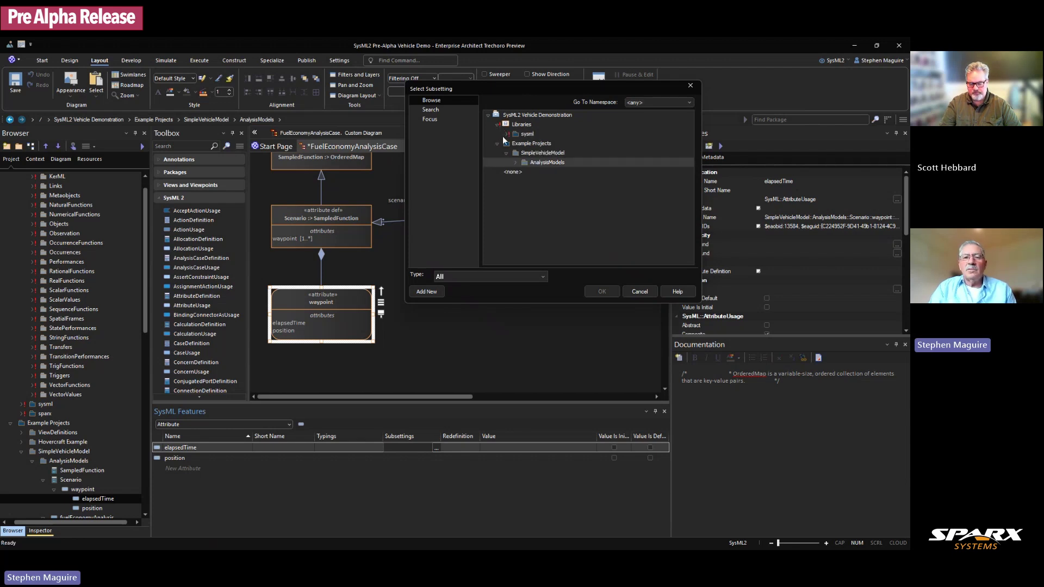
pyautogui.click(505, 135)
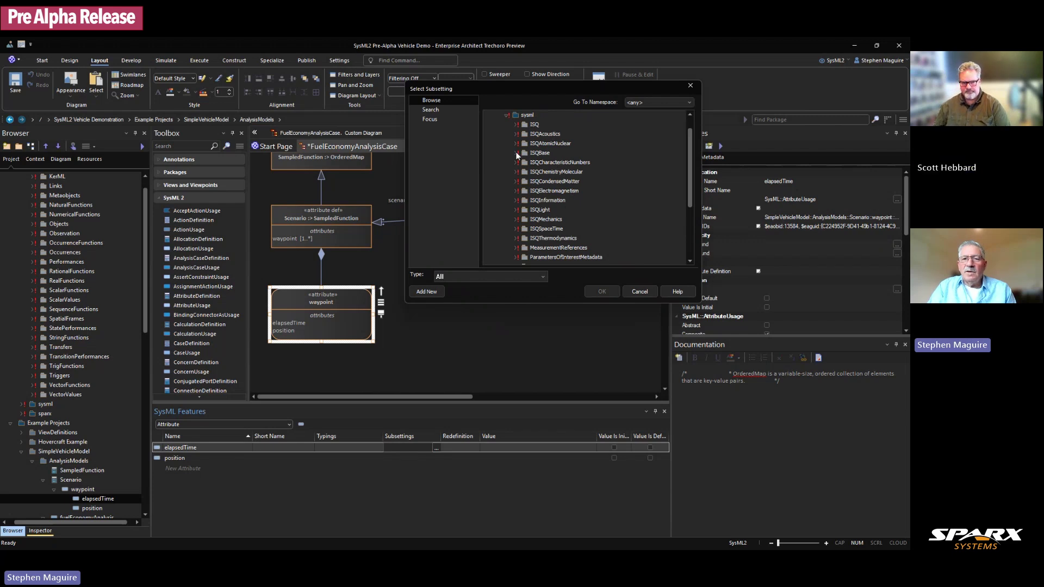
pyautogui.click(515, 152)
pyautogui.click(549, 171)
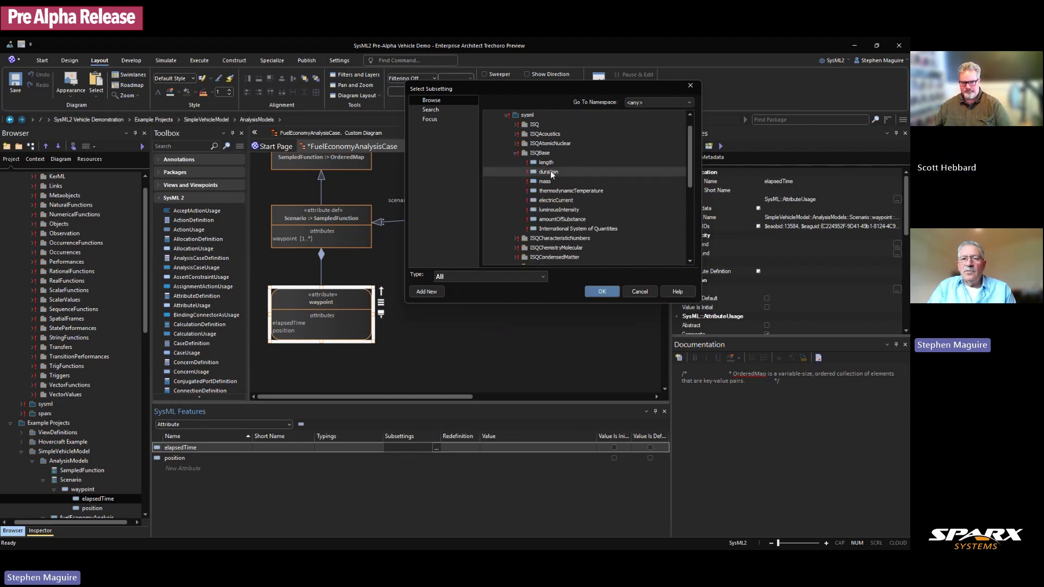
pyautogui.click(604, 292)
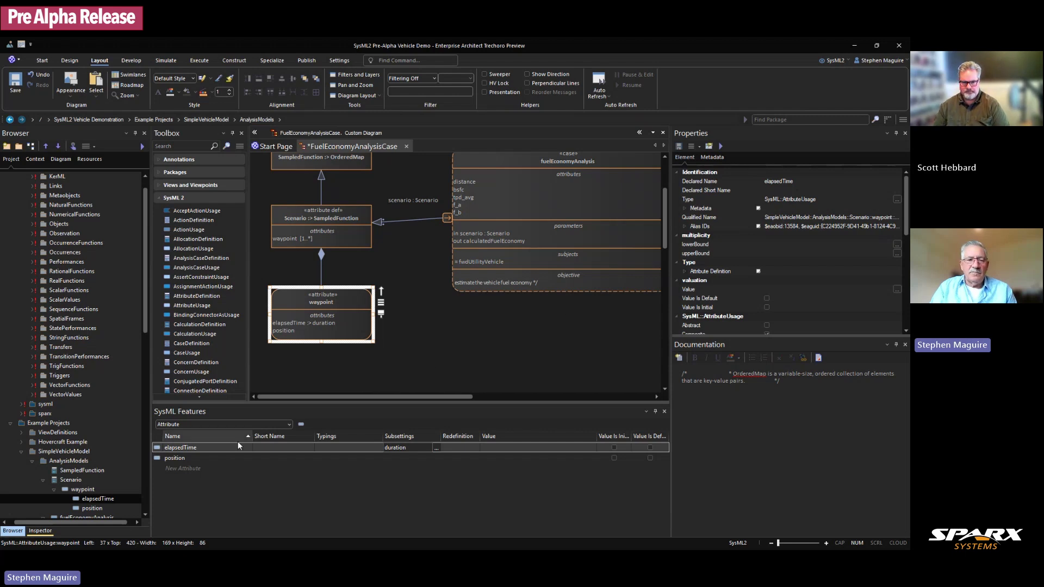
# Step: Nudge the Scenario box up slightly to level its connector with the scenario parameter
pyautogui.click(186, 458)
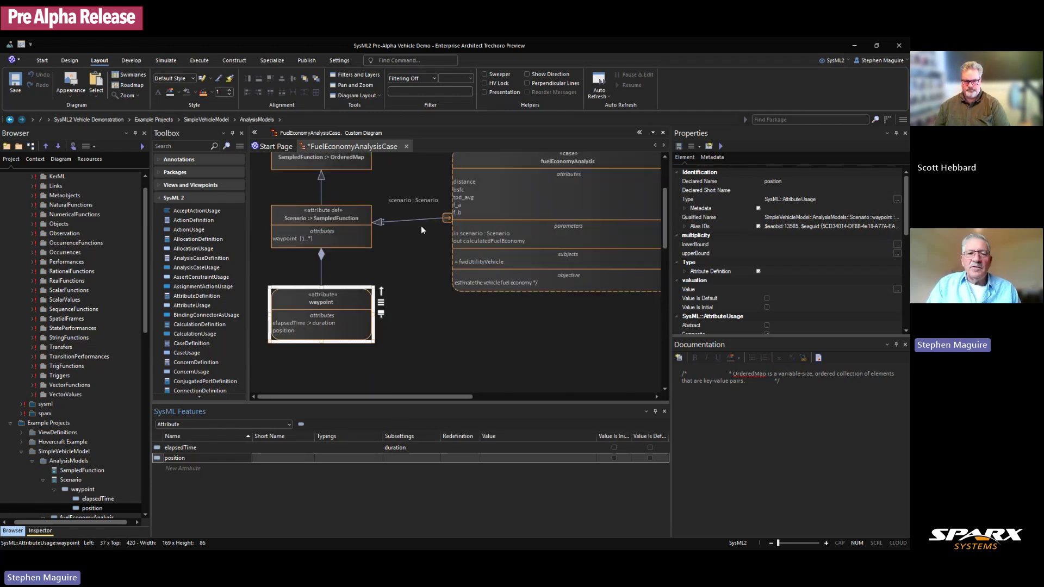
pyautogui.moveTo(348, 220); pyautogui.dragTo(351, 207)
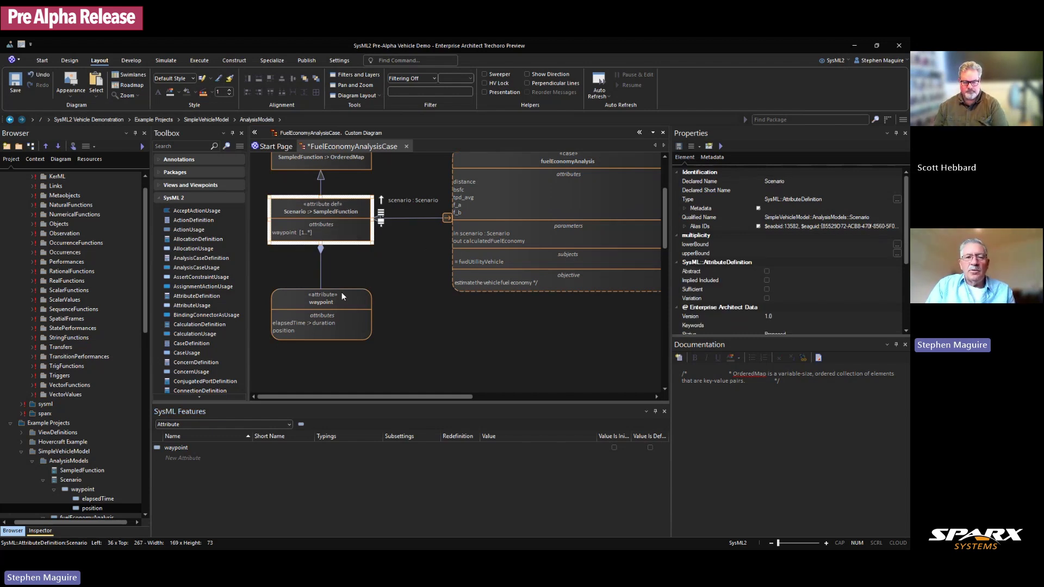
pyautogui.moveTo(440, 397)
pyautogui.mouseDown()
pyautogui.moveTo(459, 397)
pyautogui.moveTo(449, 398)
pyautogui.mouseUp()
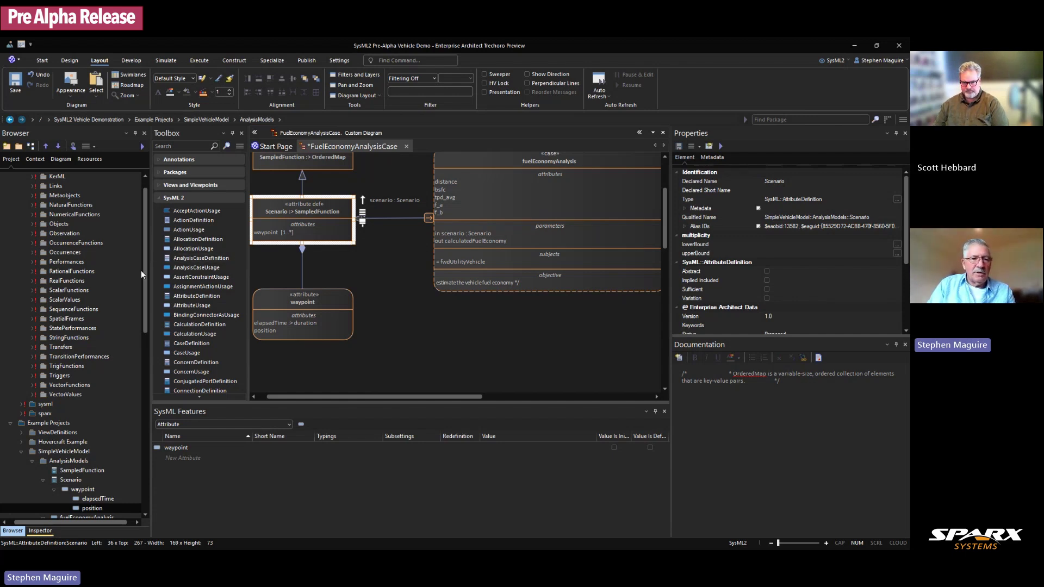
# Step: Collapse the Libraries package, the Scenario definition and the fuelEconomyAnalysis case in the project tree
pyautogui.moveTo(146, 272); pyautogui.dragTo(138, 237)
pyautogui.click(11, 186)
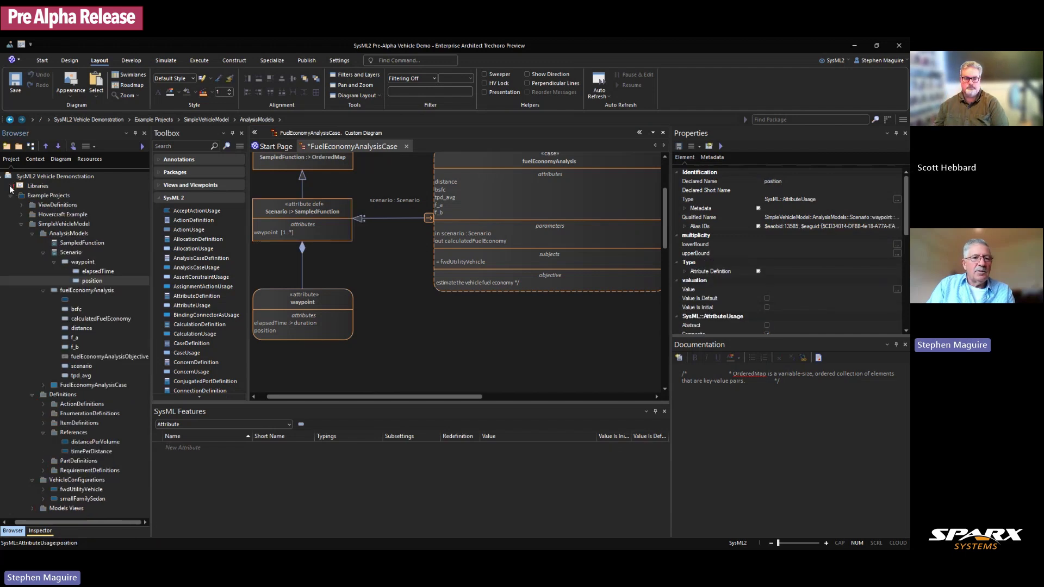
pyautogui.click(10, 186)
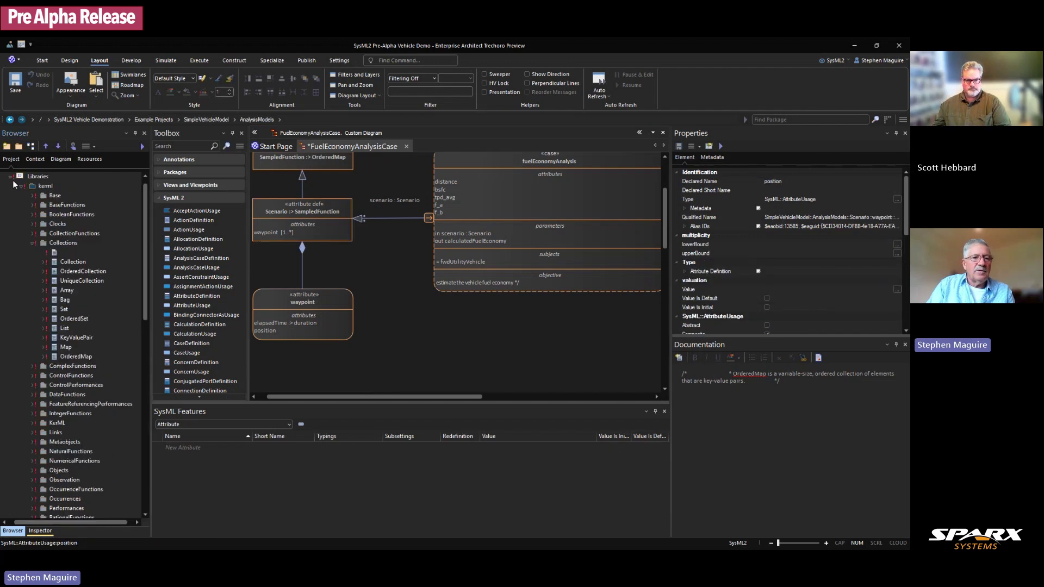
pyautogui.click(12, 185)
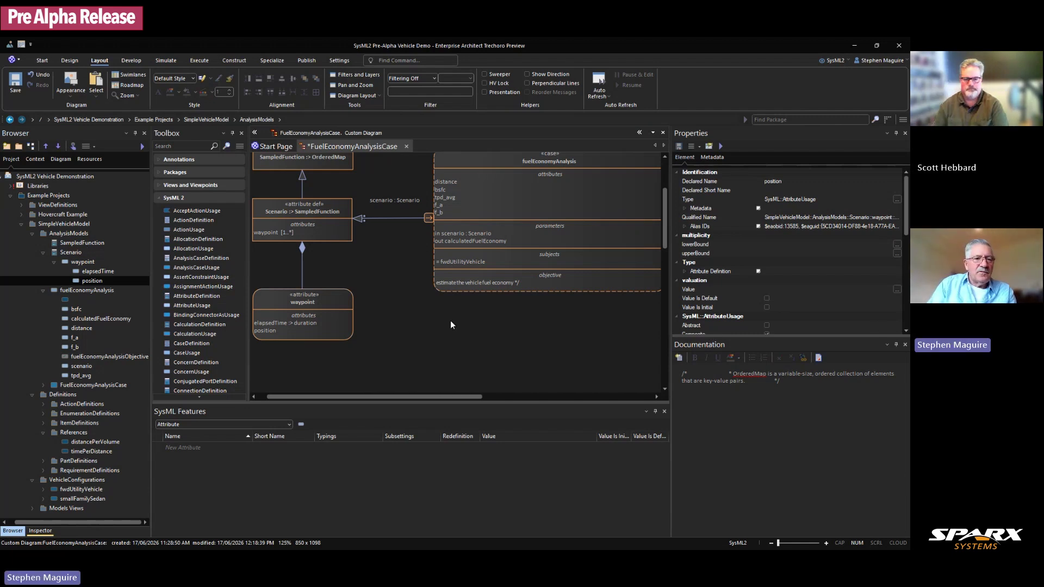
pyautogui.click(44, 252)
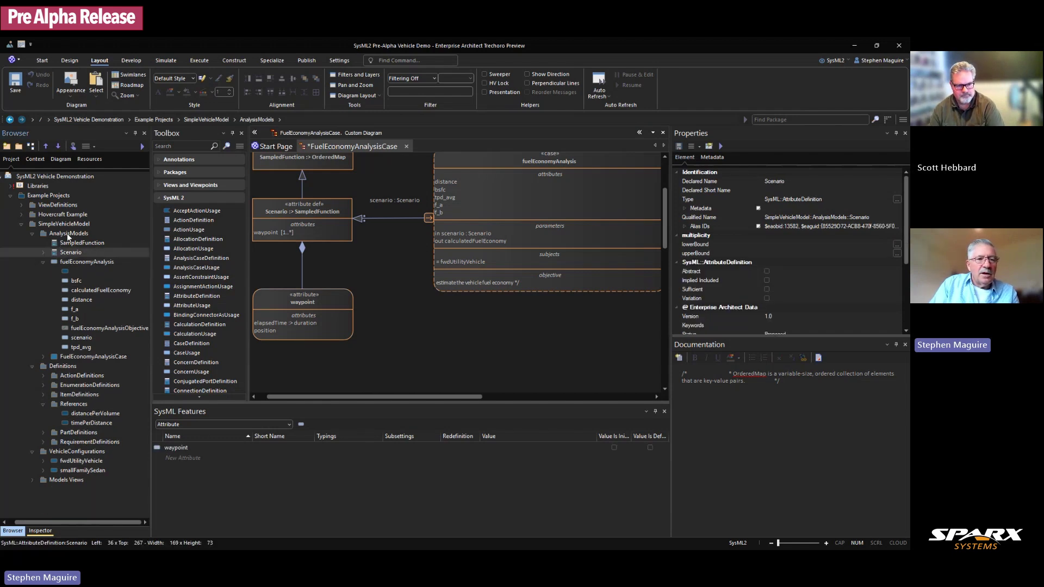
pyautogui.click(41, 261)
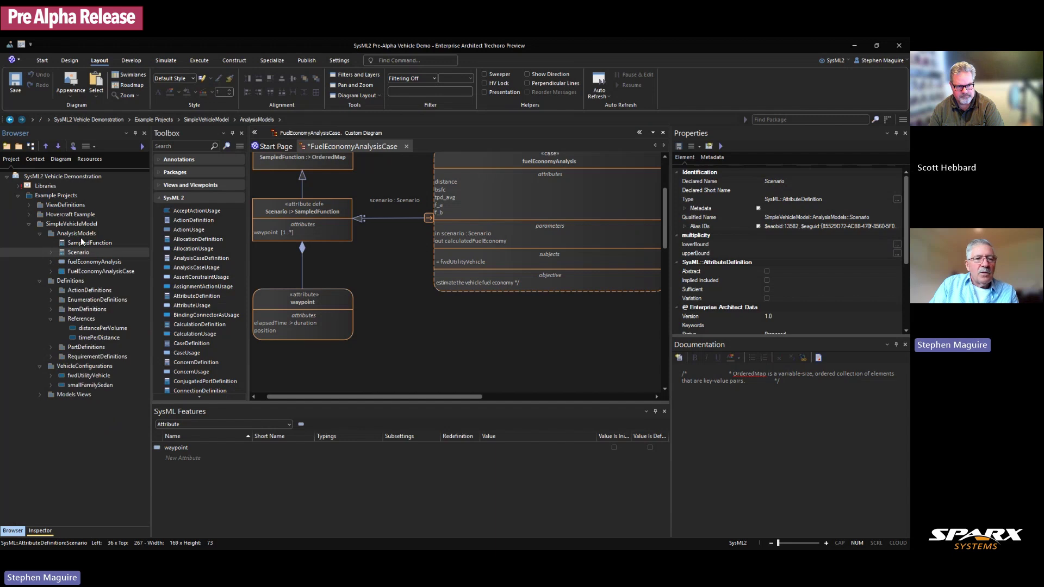
# Step: Add a calculation definition named AverageTravelTimePerDistance to the AnalysisModels package
pyautogui.click(81, 234)
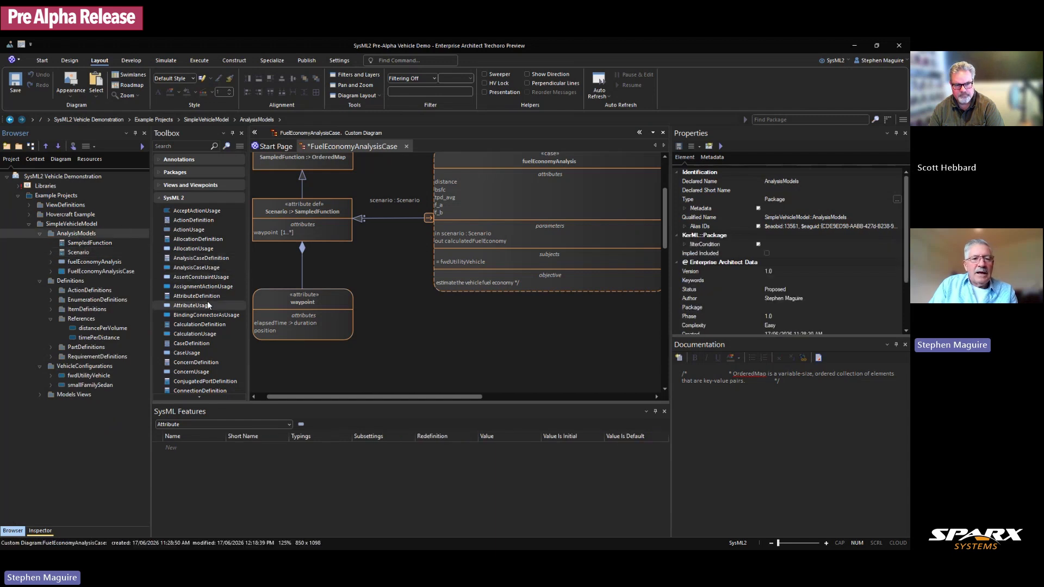
pyautogui.scroll(-3, 210, 304)
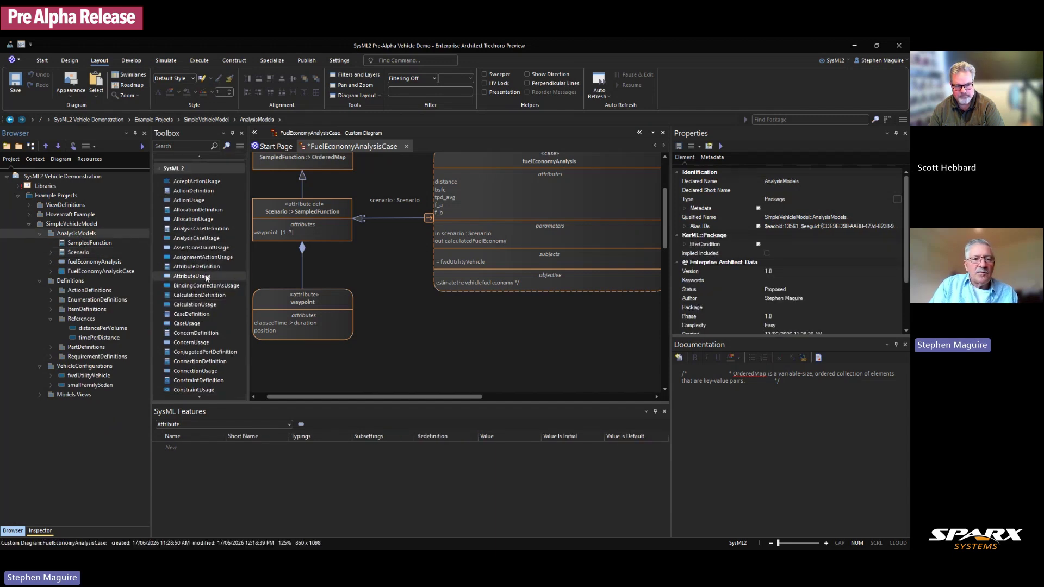
pyautogui.scroll(-1, 208, 262)
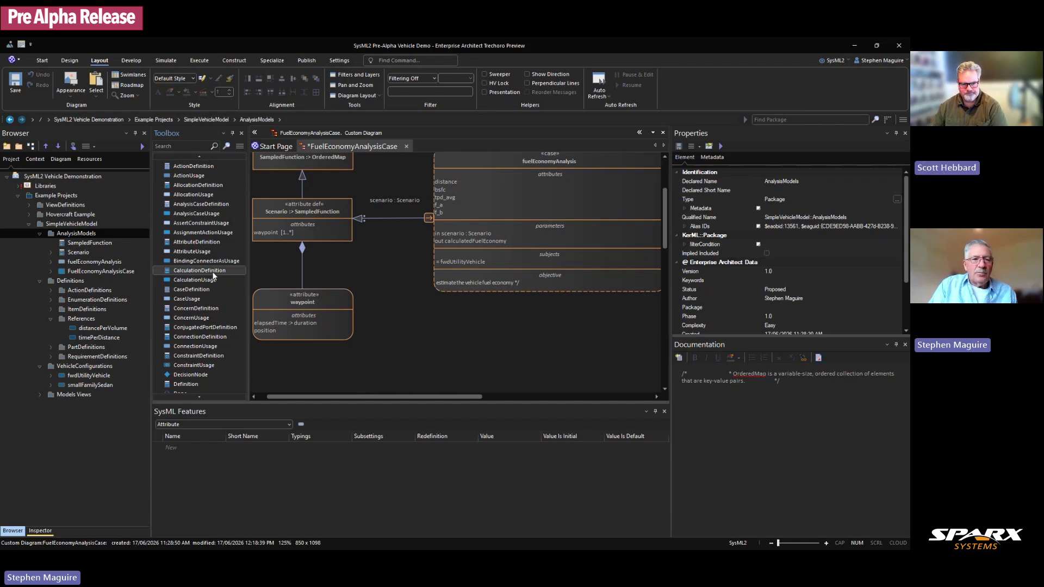
pyautogui.moveTo(100, 238)
pyautogui.mouseDown()
pyautogui.moveTo(84, 233)
pyautogui.moveTo(117, 235)
pyautogui.moveTo(81, 232)
pyautogui.mouseUp()
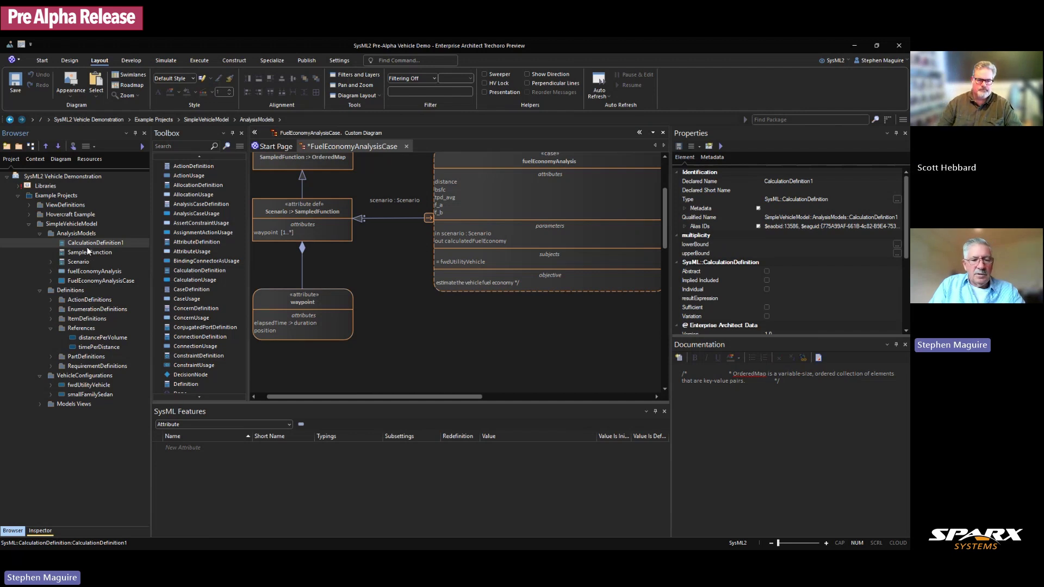
pyautogui.press('F2')
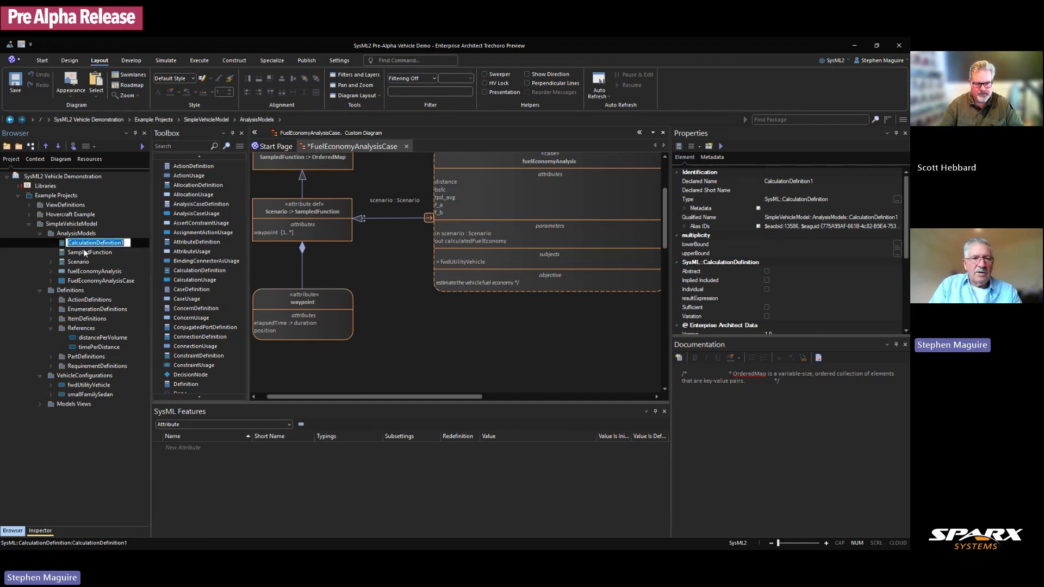
pyautogui.write('AverageTravelTimePerDistance')
pyautogui.click(80, 233)
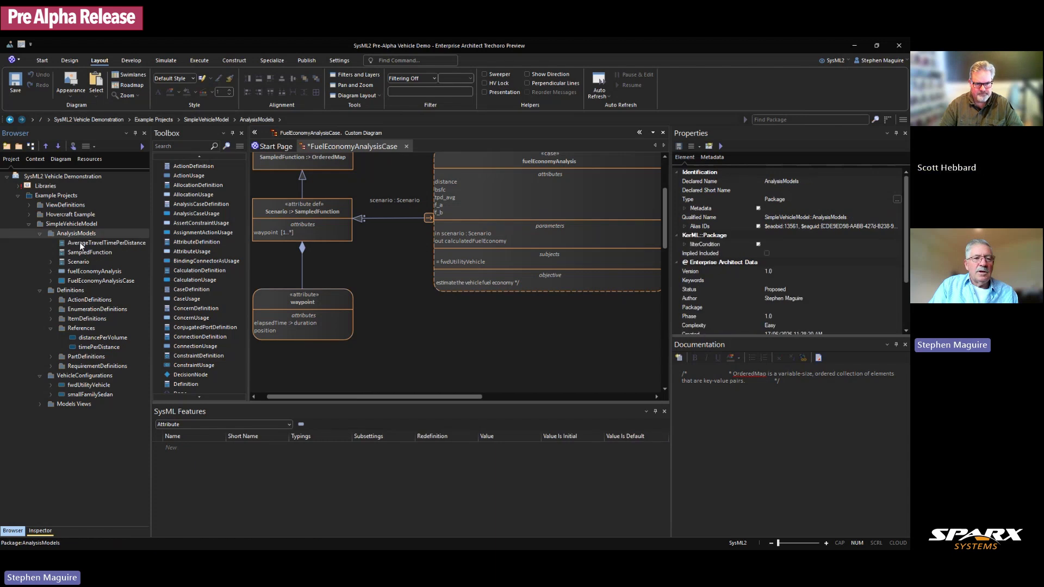
# Step: Place the AverageTravelTimePerDistance calculation definition on the diagram below the fuelEconomyAnalysis case and widen its box to about 195
pyautogui.click(80, 243)
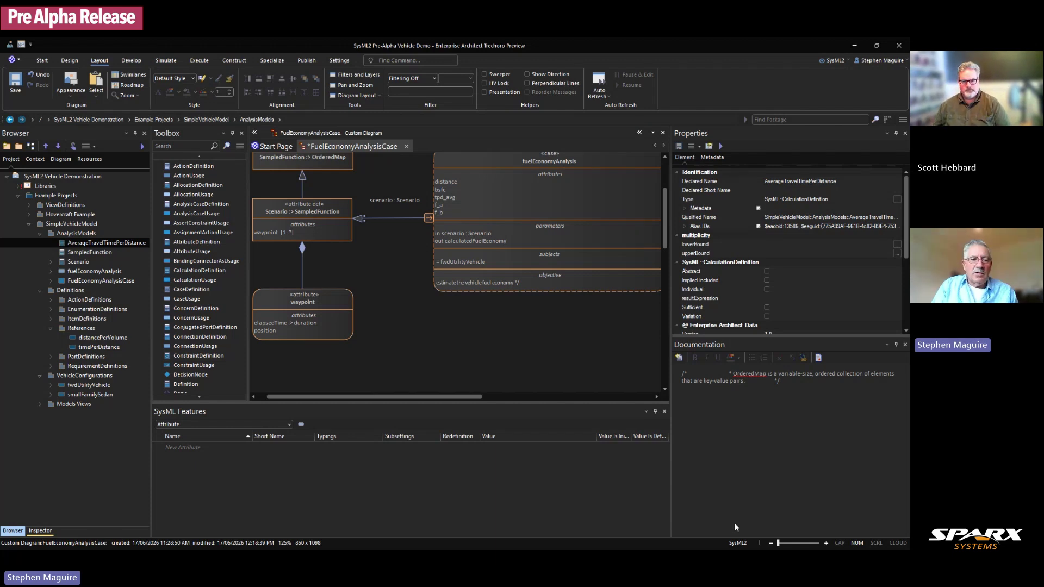
pyautogui.click(187, 447)
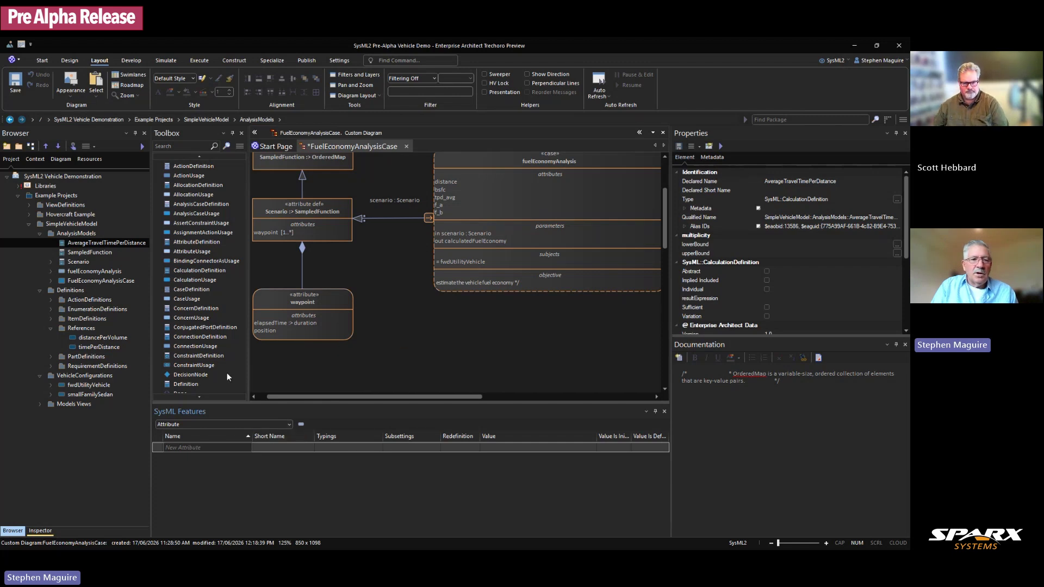
pyautogui.click(102, 244)
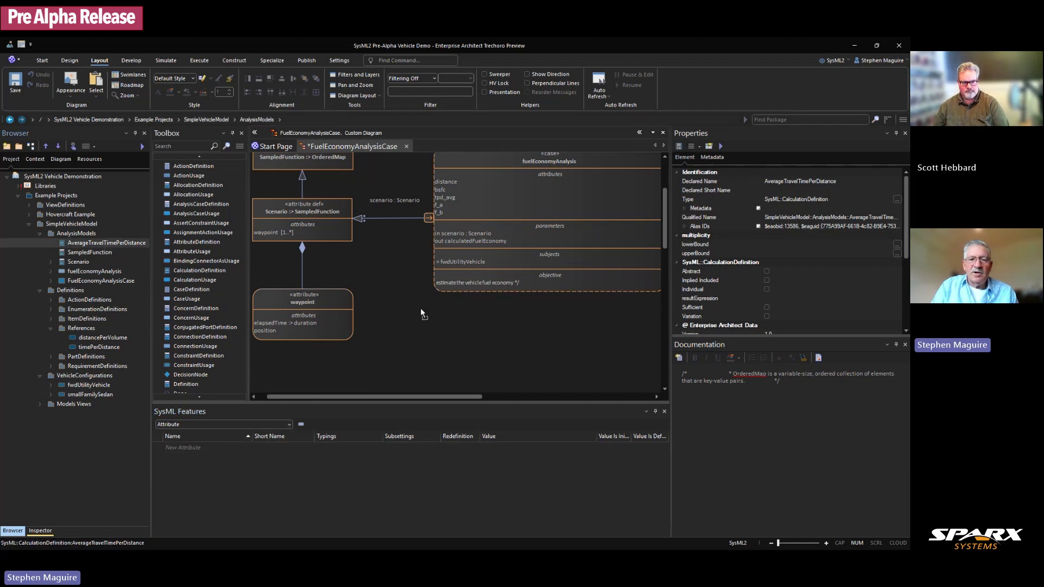
pyautogui.moveTo(504, 330); pyautogui.dragTo(494, 344)
pyautogui.click(436, 331)
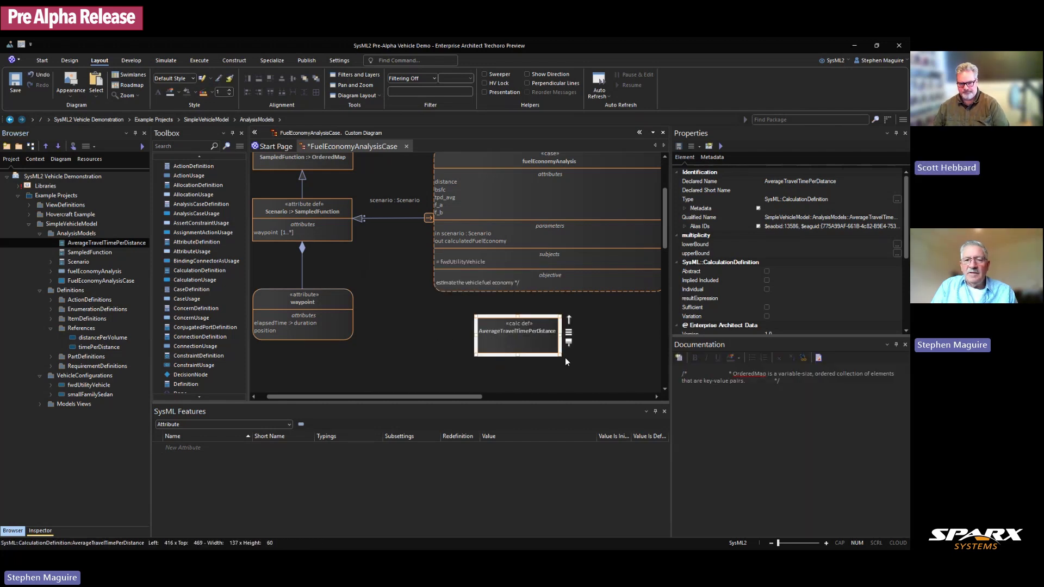
pyautogui.moveTo(561, 356)
pyautogui.mouseDown()
pyautogui.moveTo(597, 358)
pyautogui.moveTo(579, 350)
pyautogui.mouseUp()
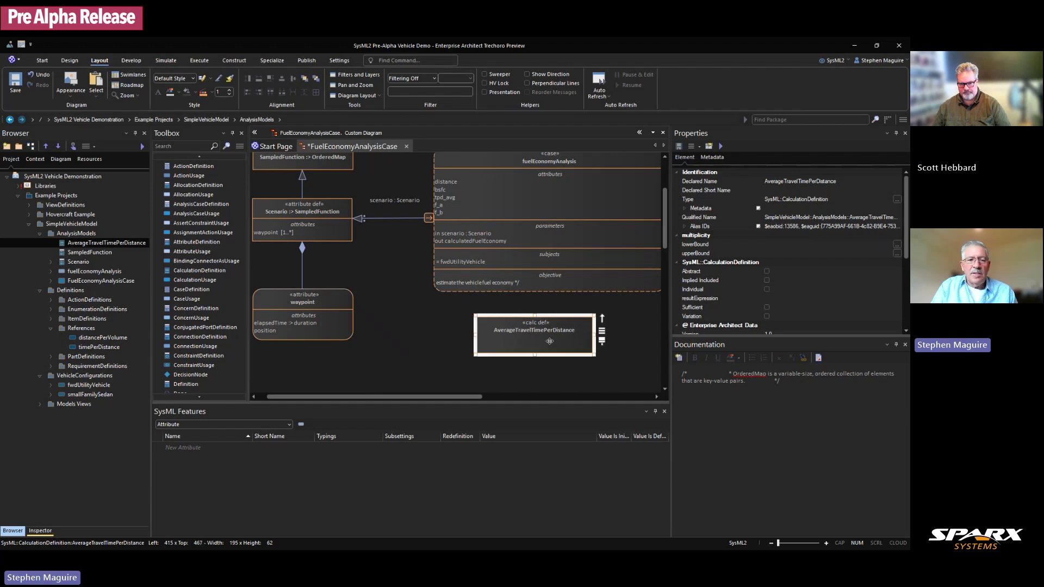
# Step: Add a reference feature named scenario to the AverageTravelTimePerDistance calculation definition
pyautogui.click(288, 424)
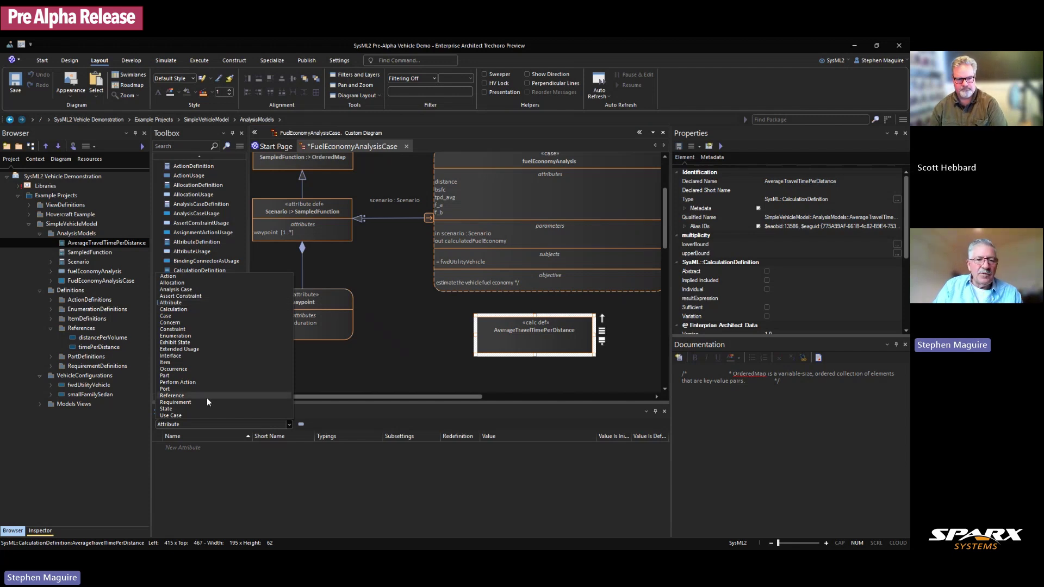
pyautogui.click(175, 396)
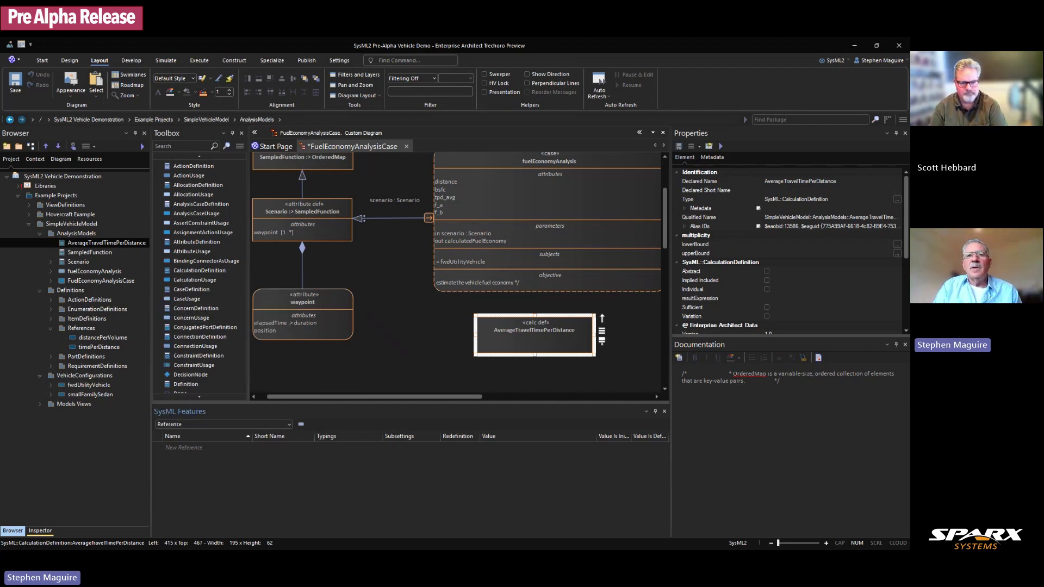
pyautogui.click(175, 448)
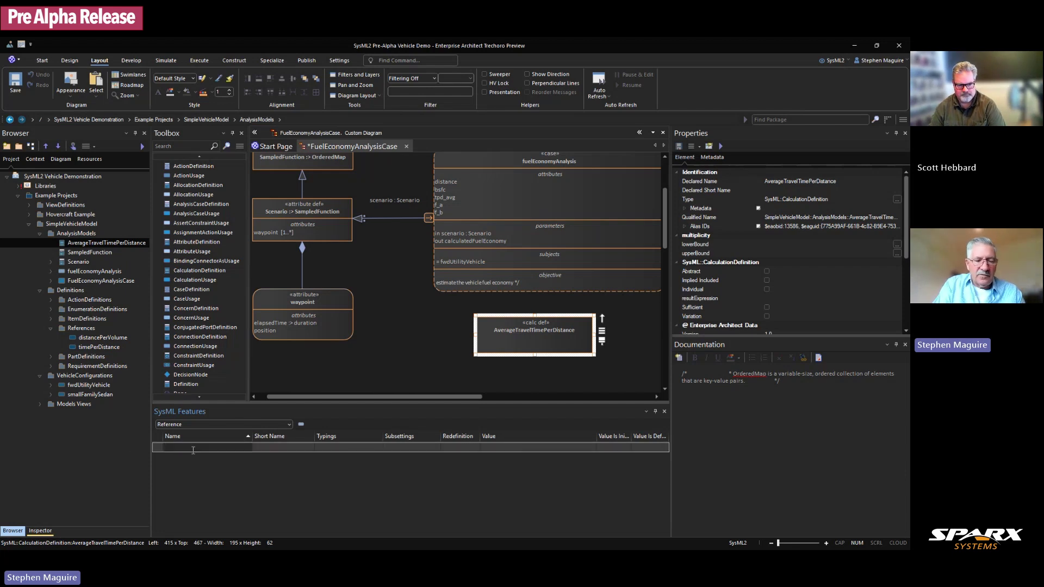
pyautogui.write('scenario')
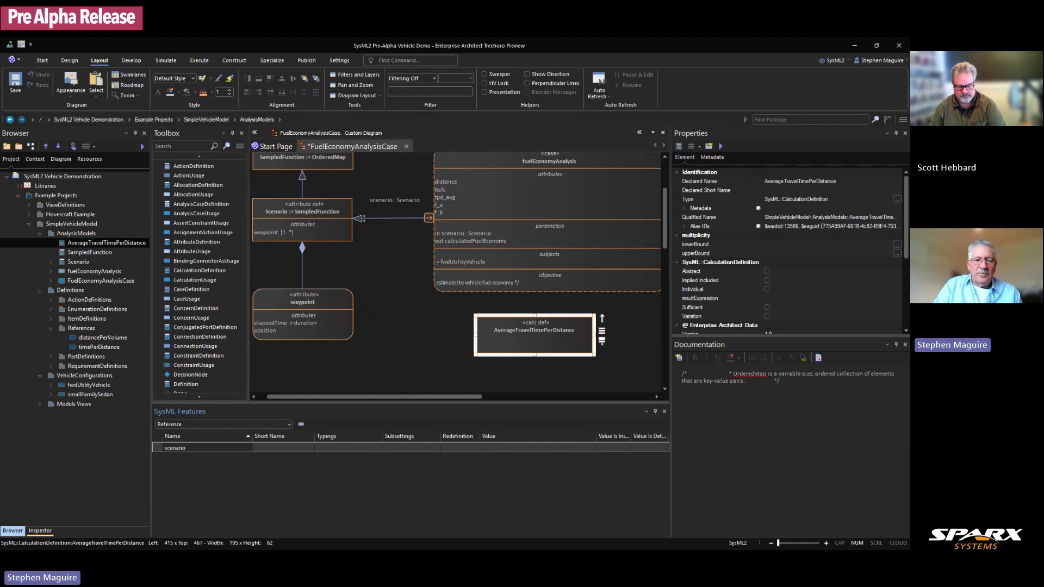
# Step: Type the scenario reference by the Scenario definition from the AnalysisModels package of SimpleVehicleModel
pyautogui.click(328, 446)
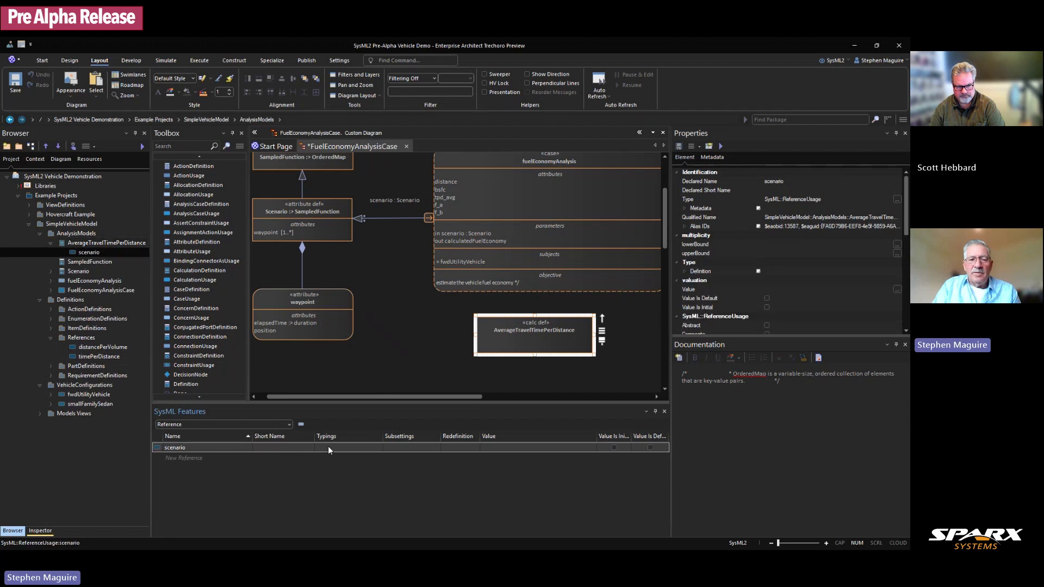
pyautogui.click(378, 447)
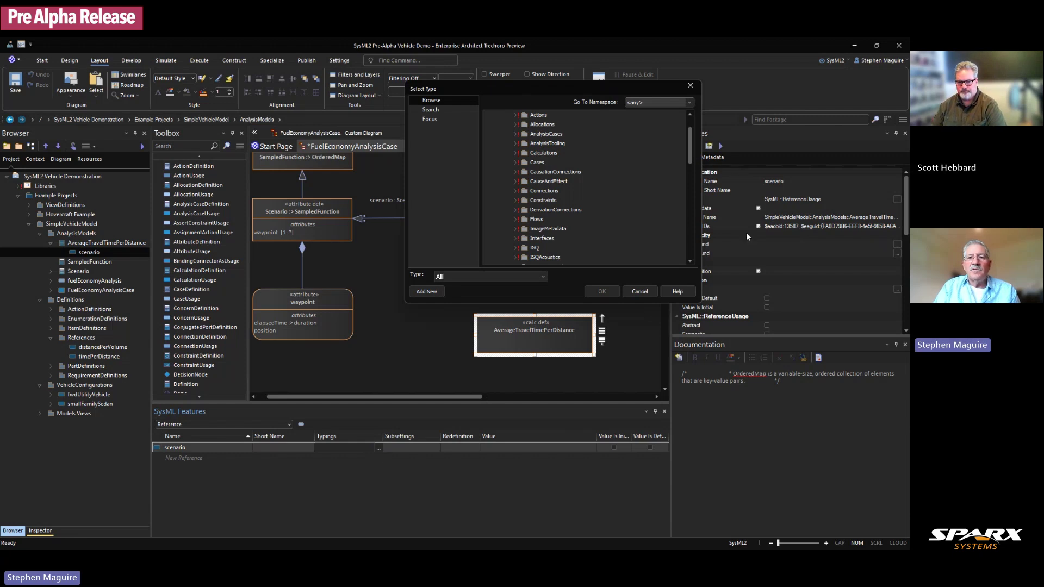
pyautogui.moveTo(484, 89); pyautogui.dragTo(407, 112)
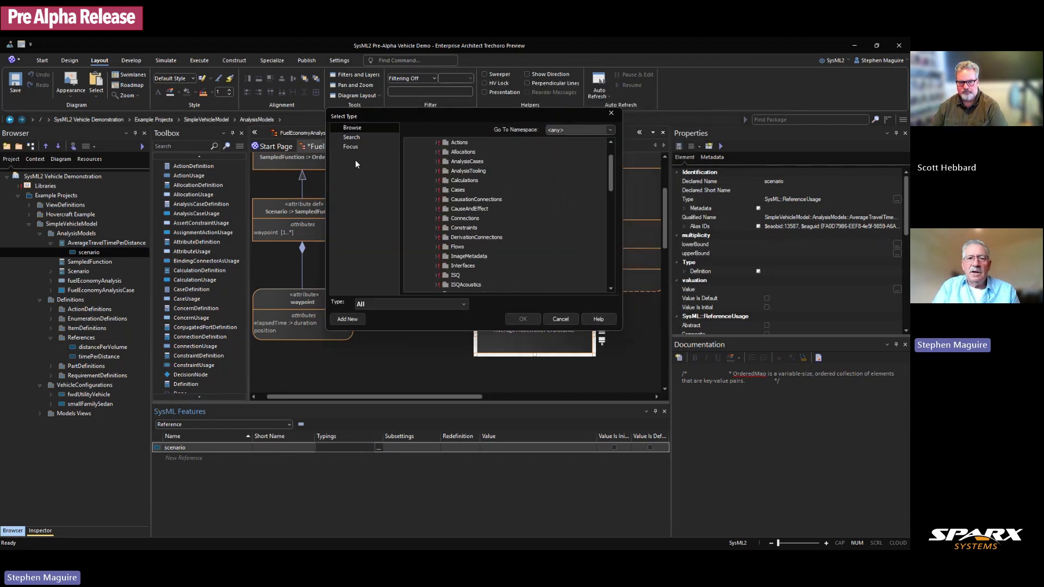
pyautogui.scroll(3, 611, 173)
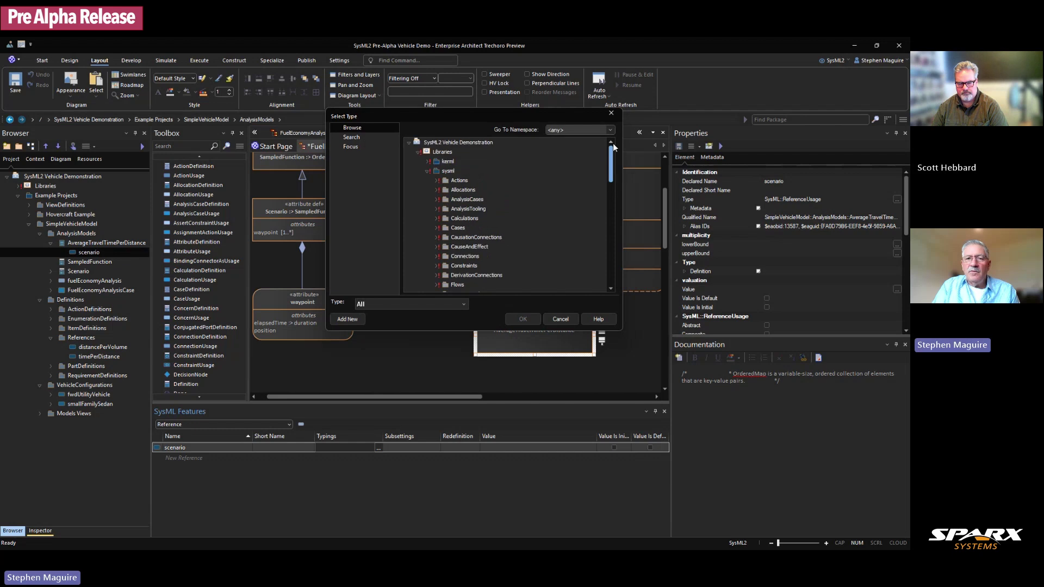
pyautogui.click(419, 152)
pyautogui.click(419, 162)
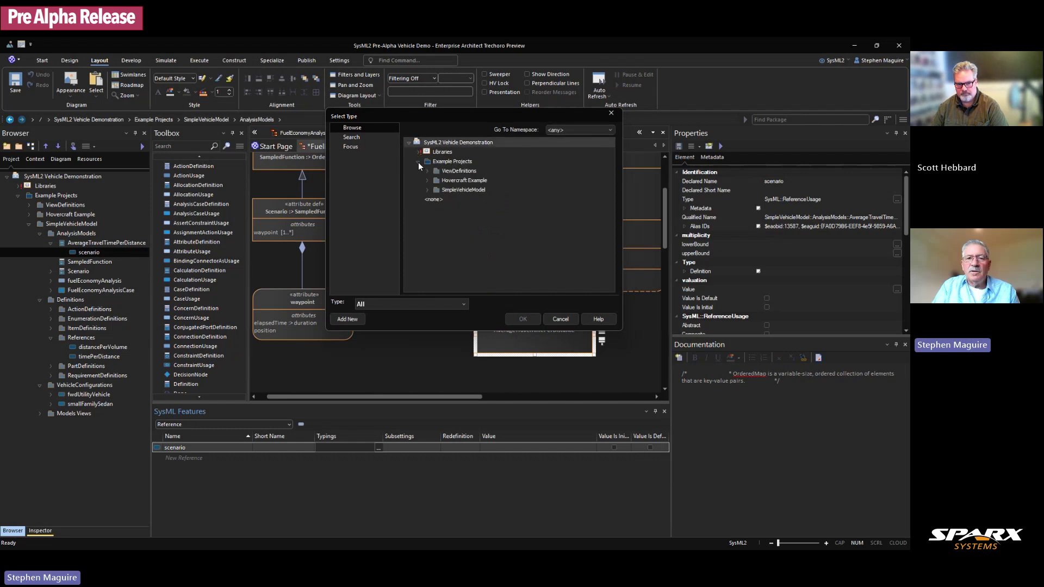
pyautogui.click(427, 190)
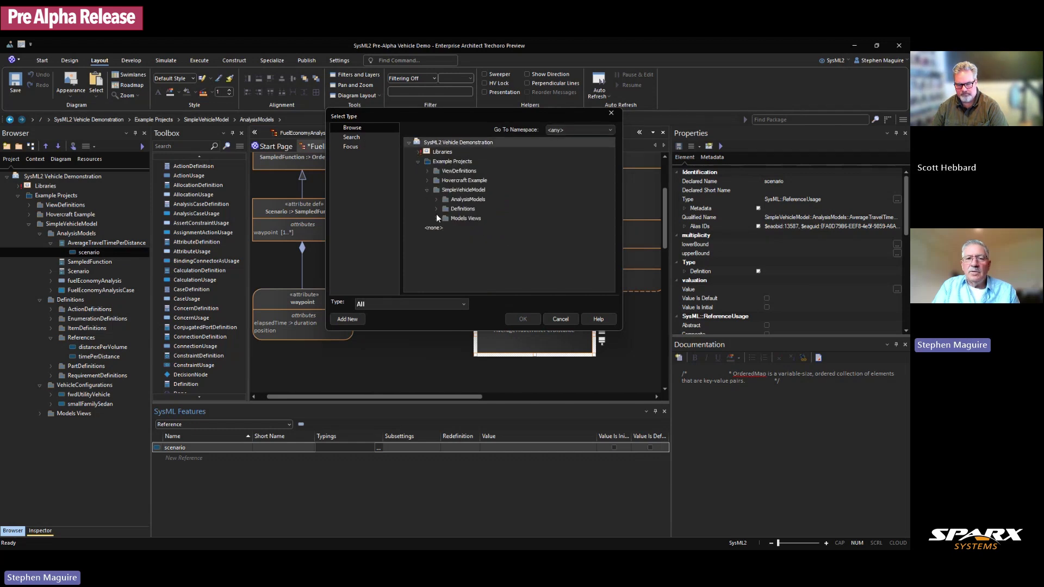
pyautogui.click(437, 200)
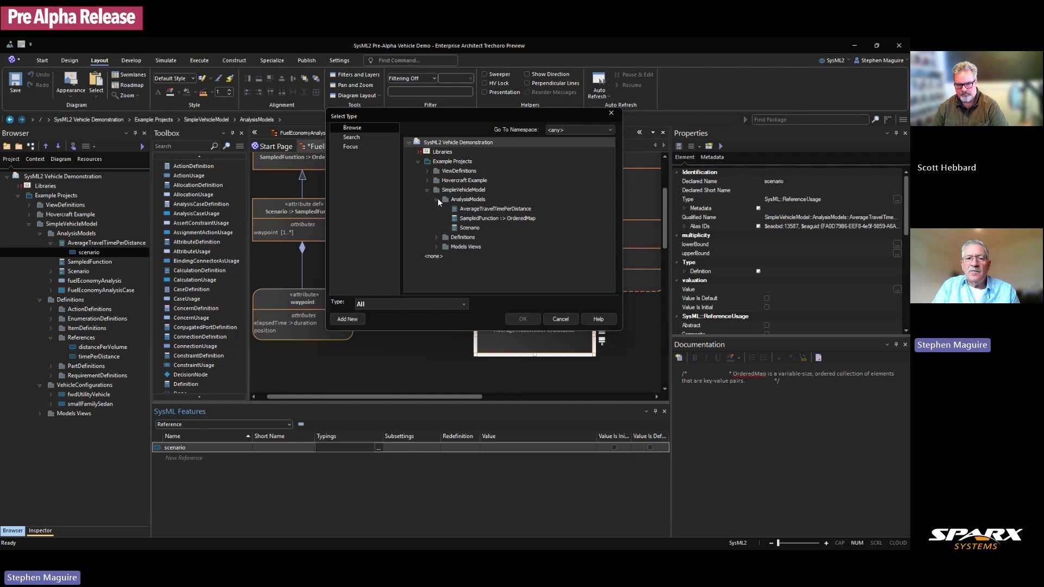
pyautogui.click(467, 228)
pyautogui.click(507, 320)
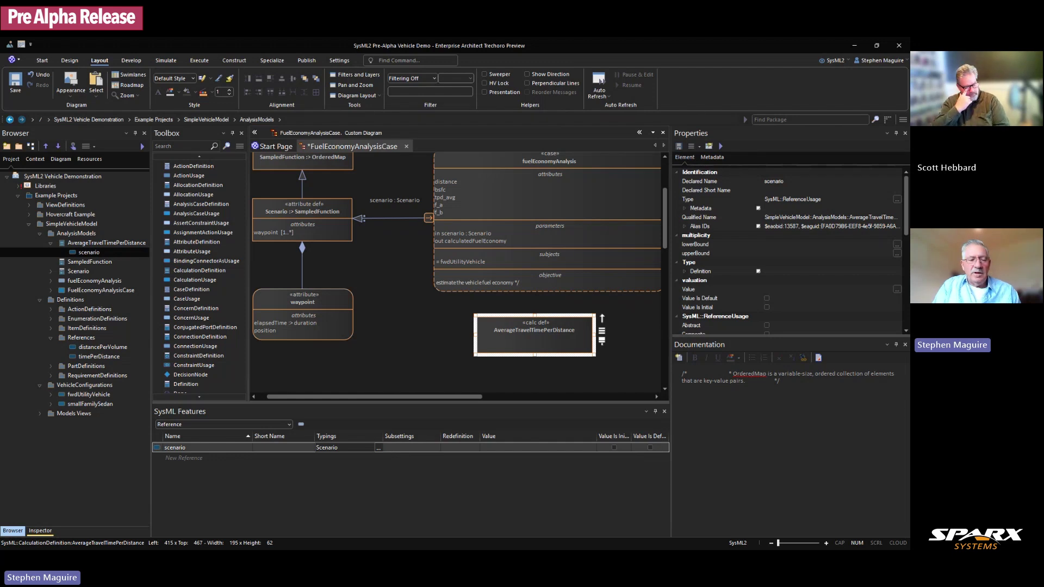
# Step: Add a reference named tpd_avg to AverageTravelTimePerDistance and make it subset timePerDistance from the References package under Definitions
pyautogui.click(180, 458)
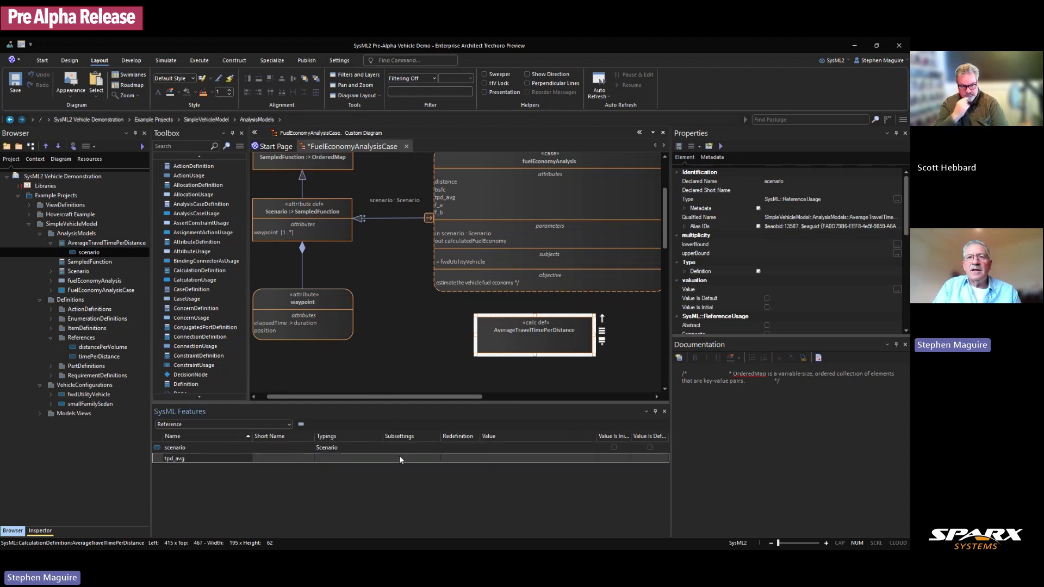
pyautogui.press('Return')
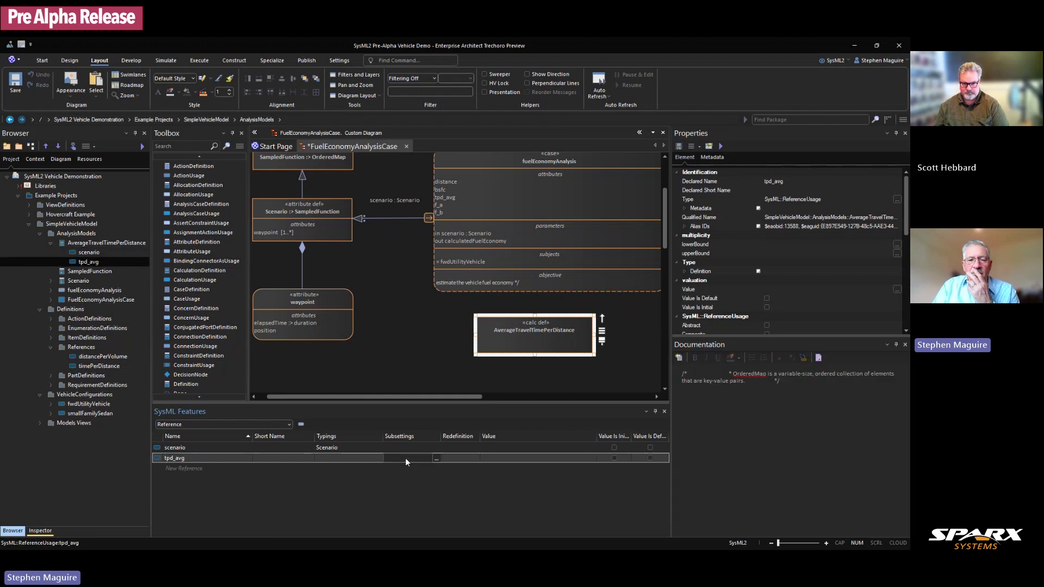
pyautogui.click(436, 458)
pyautogui.click(436, 458)
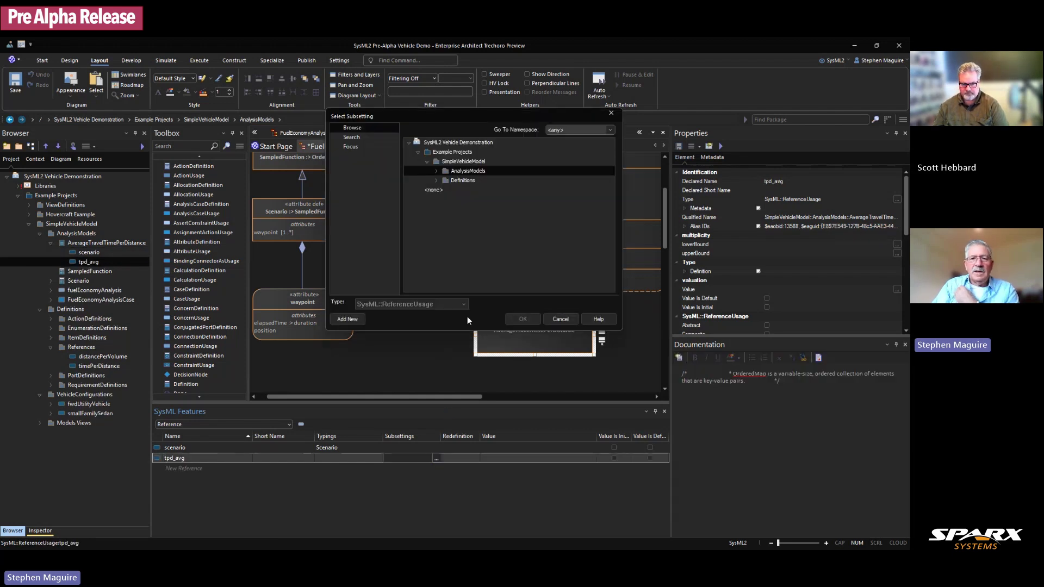
pyautogui.click(437, 181)
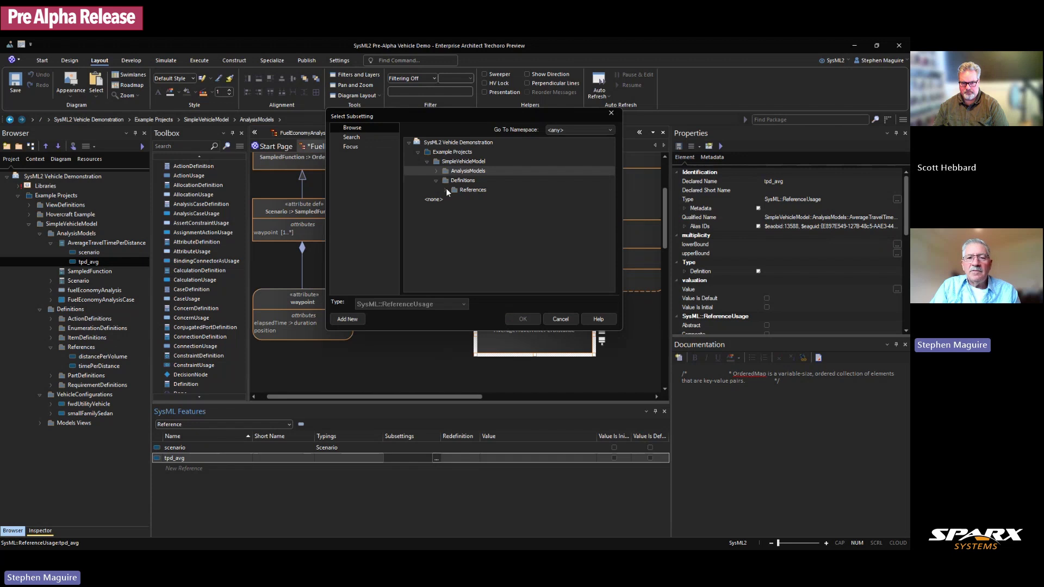
pyautogui.click(446, 188)
pyautogui.click(487, 208)
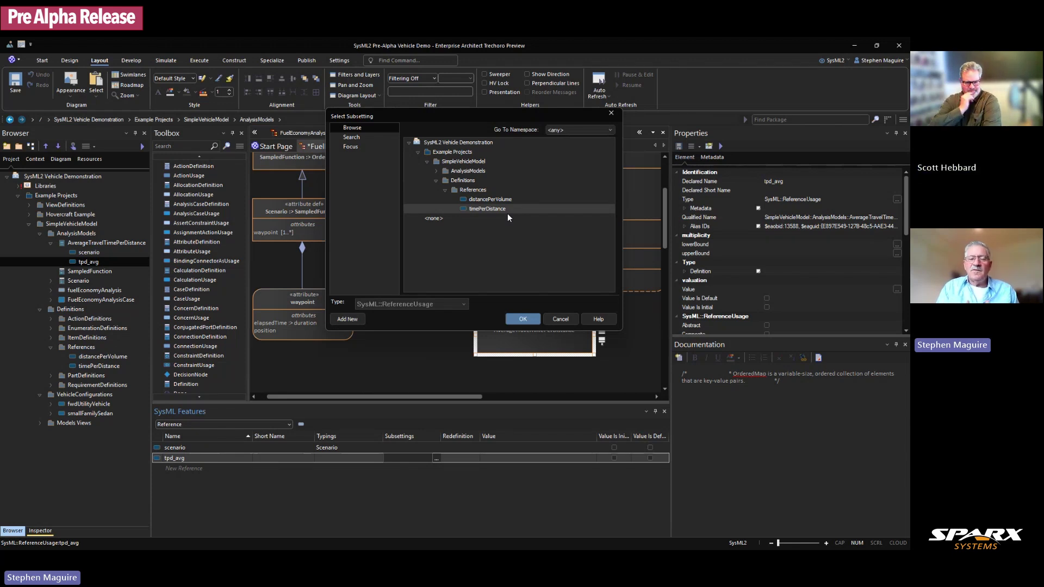
pyautogui.click(530, 319)
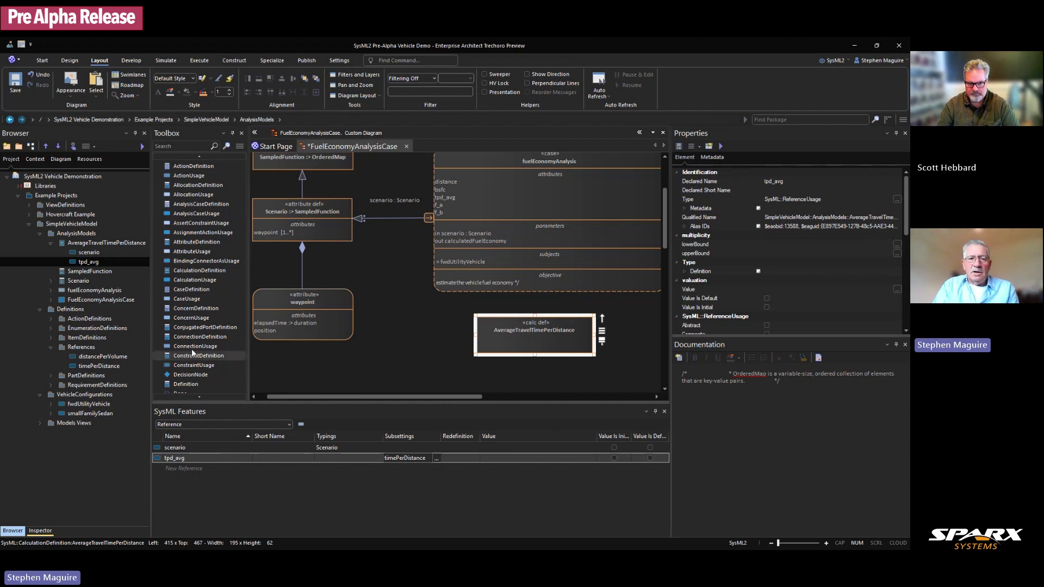
# Step: Set the value expression of the tpd_avg attribute in the fuelEconomyAnalysis case to AverageTravelTimePerDistance
pyautogui.click(255, 396)
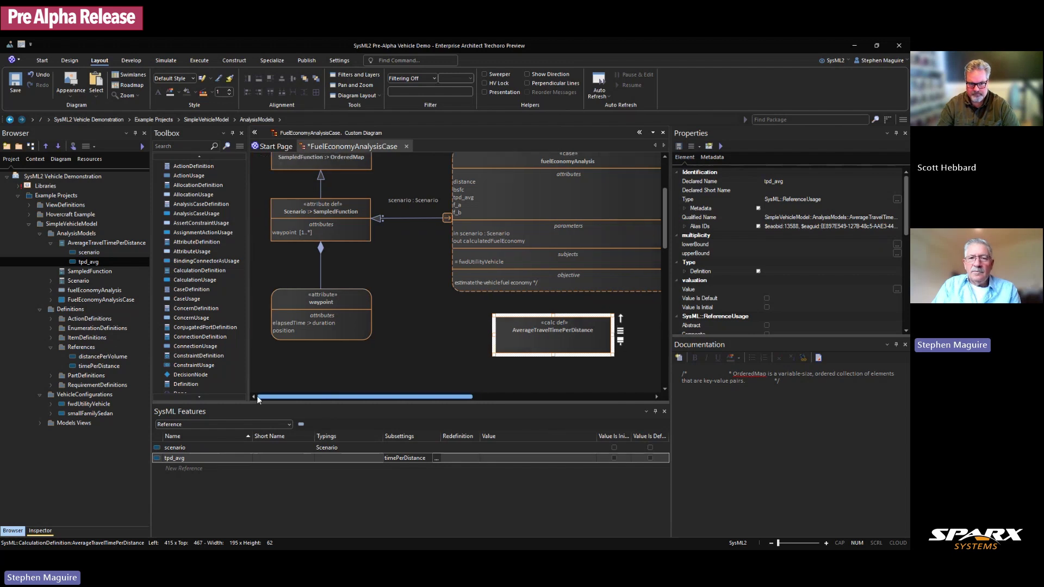
pyautogui.moveTo(664, 230); pyautogui.dragTo(665, 217)
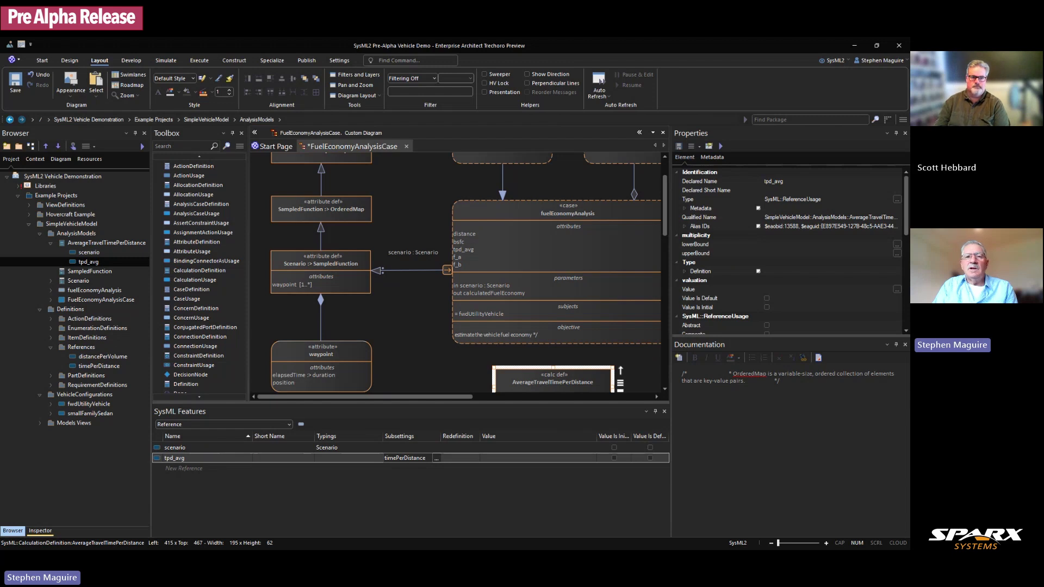
pyautogui.click(523, 247)
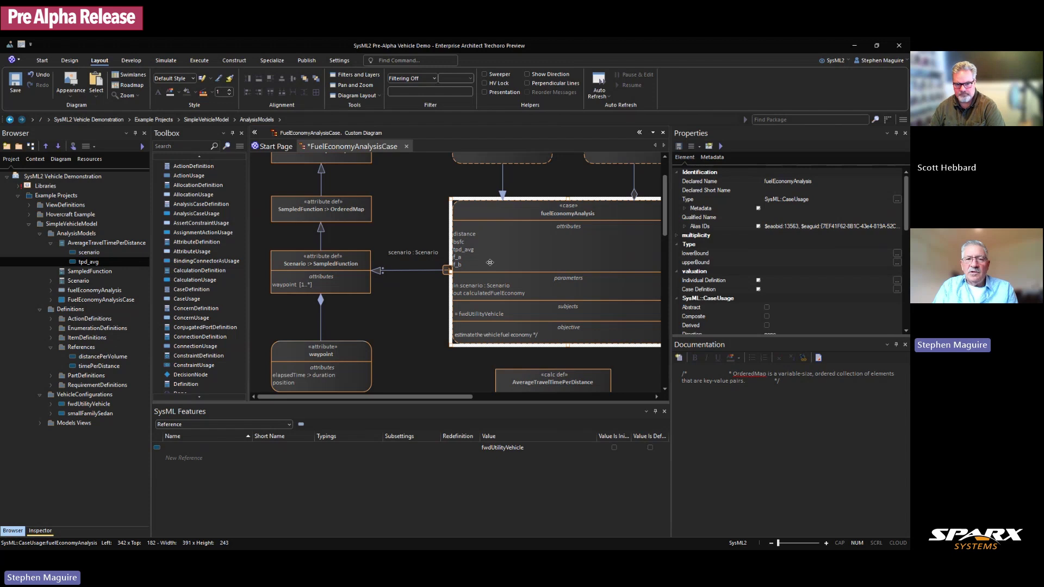
pyautogui.click(469, 249)
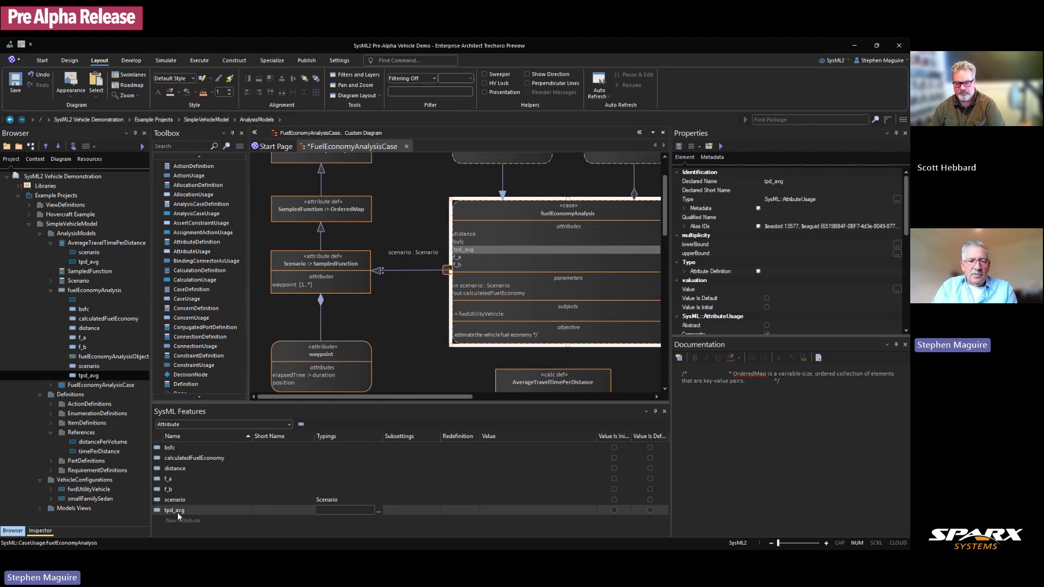
pyautogui.click(523, 512)
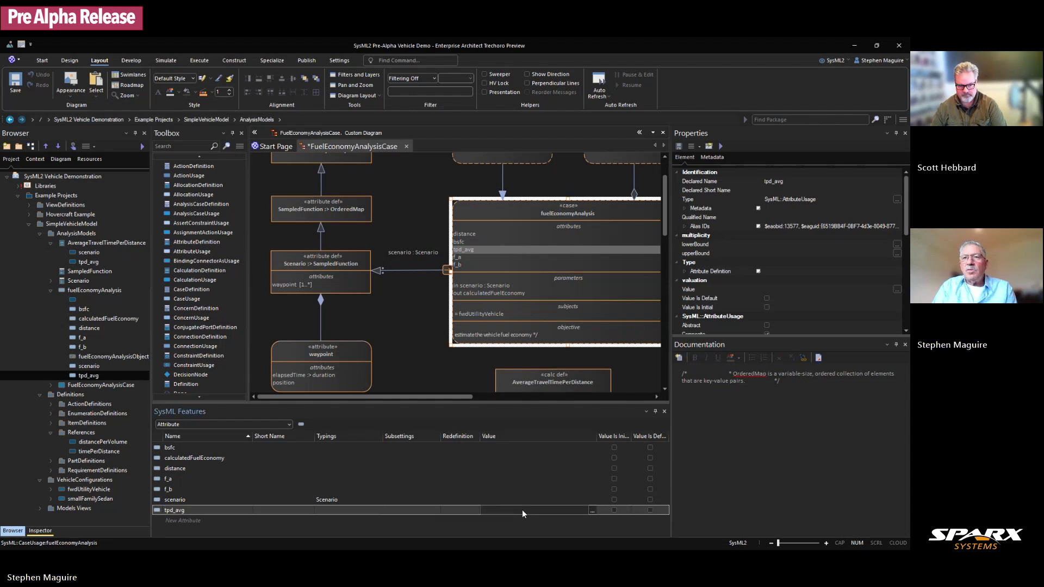
pyautogui.click(593, 511)
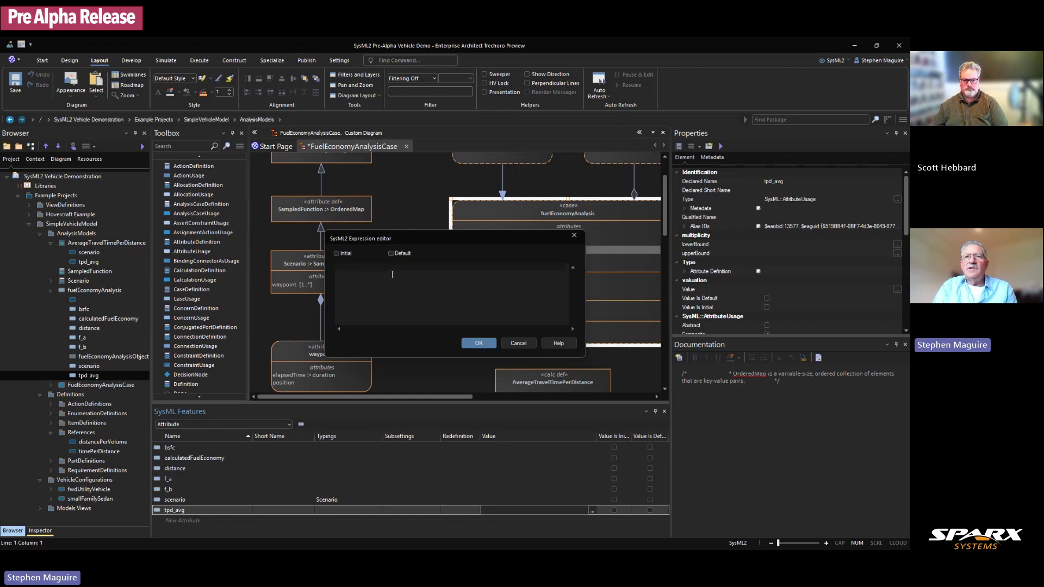
pyautogui.write('A')
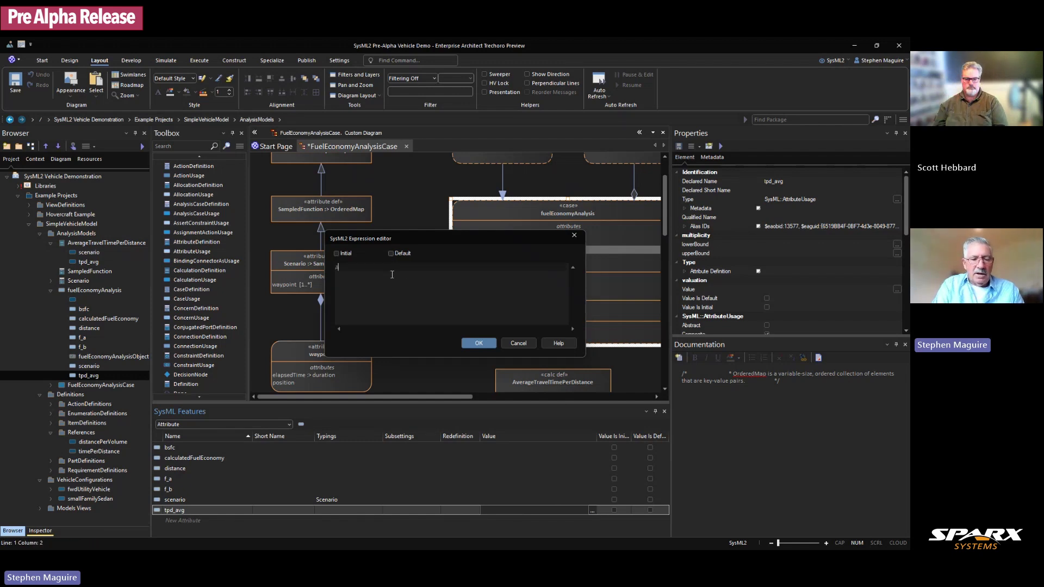
pyautogui.write('verageTime')
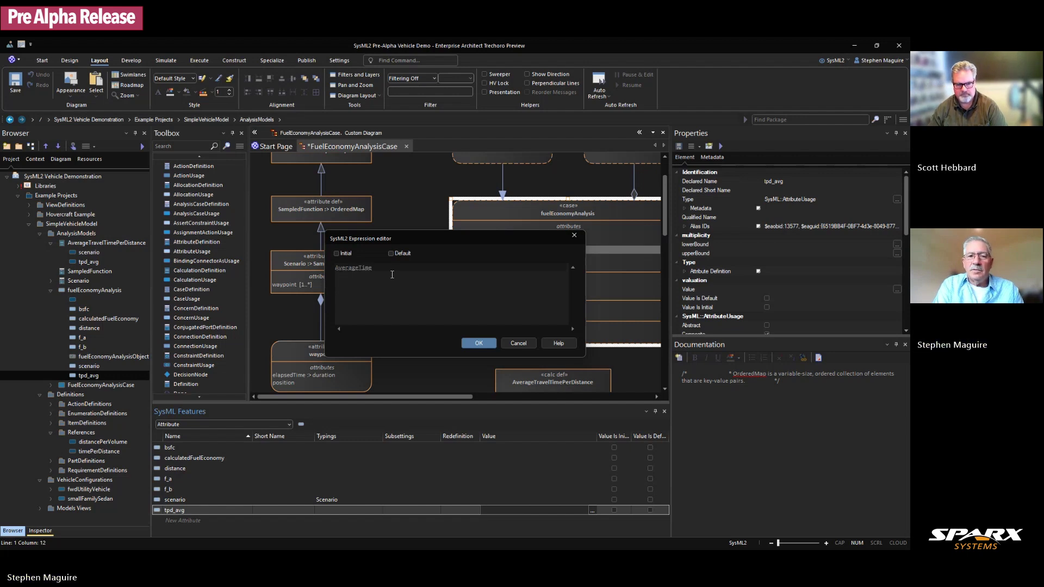
pyautogui.write('PerDi')
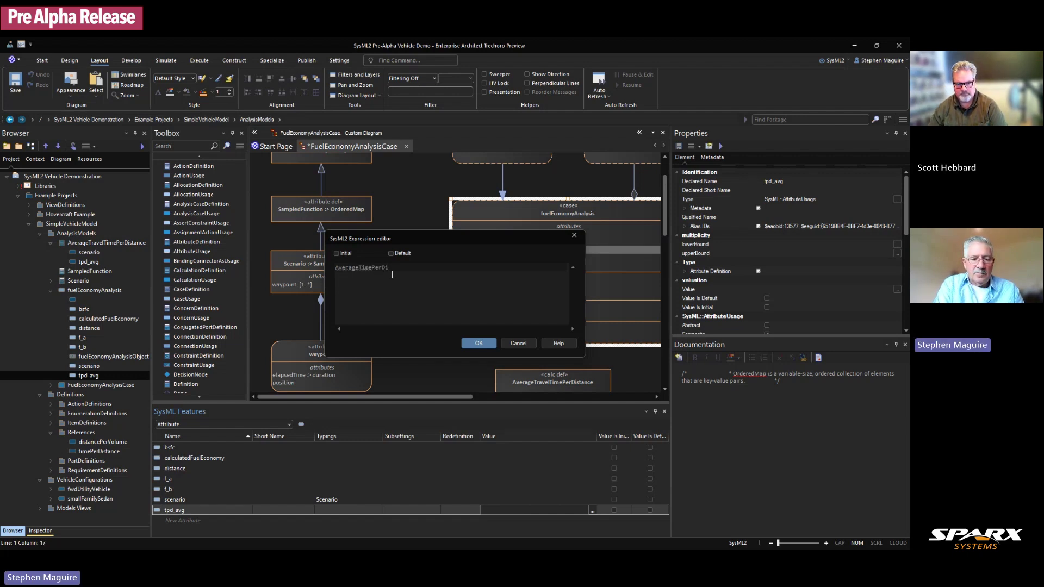
pyautogui.write('stance')
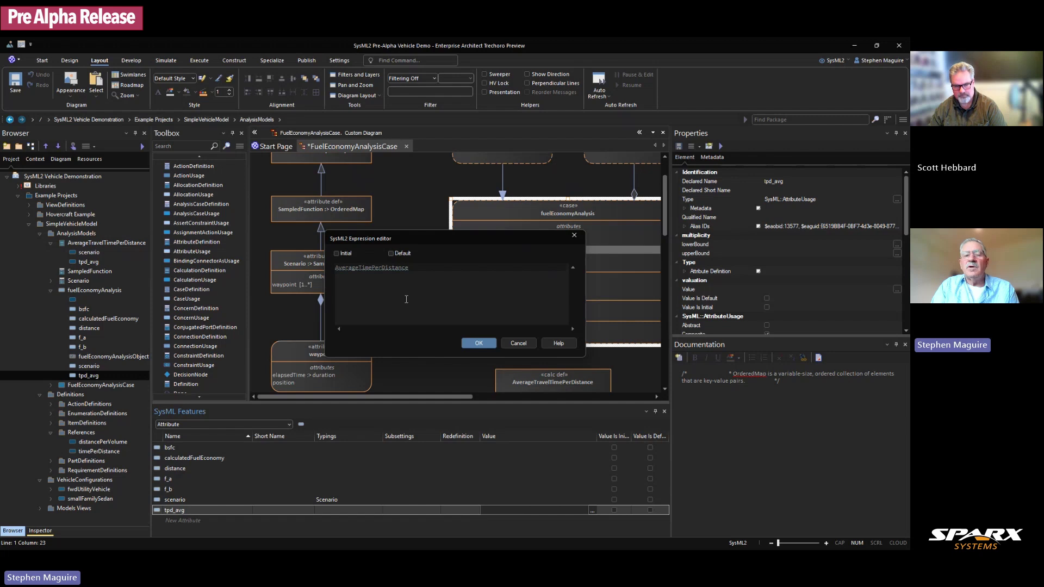
pyautogui.click(360, 268)
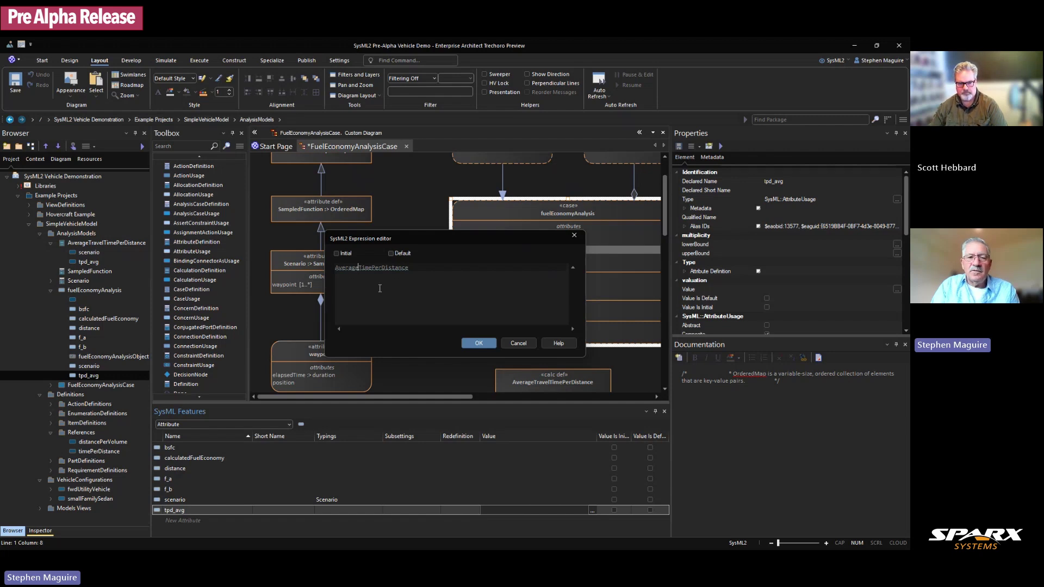
pyautogui.press('Left')
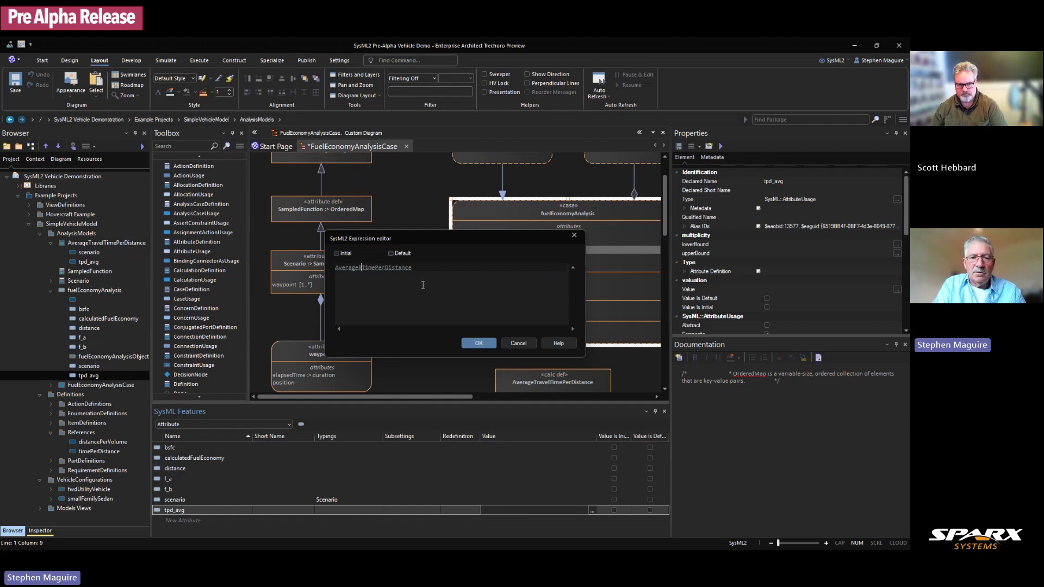
pyautogui.write('Travel')
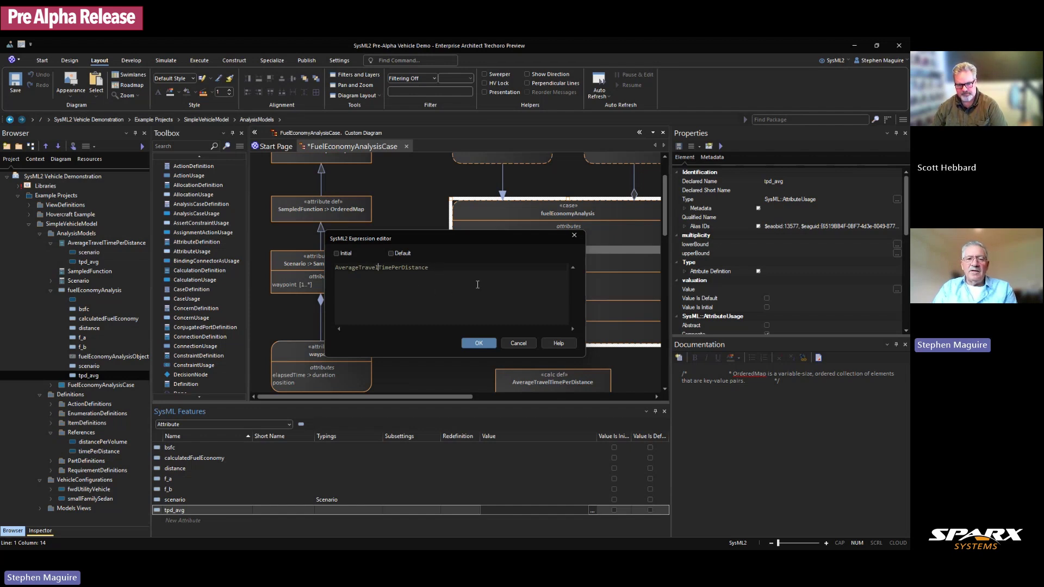
pyautogui.click(479, 343)
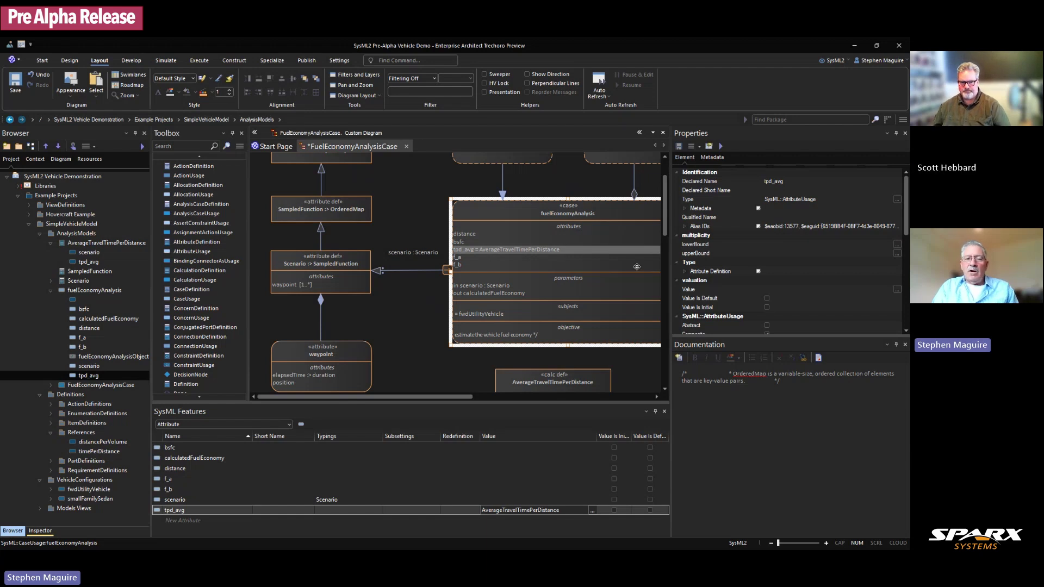
# Step: Widen the diagram area at the expense of the Properties pane so the full width of the fuelEconomyAnalysis case fits
pyautogui.moveTo(462, 394); pyautogui.dragTo(484, 394)
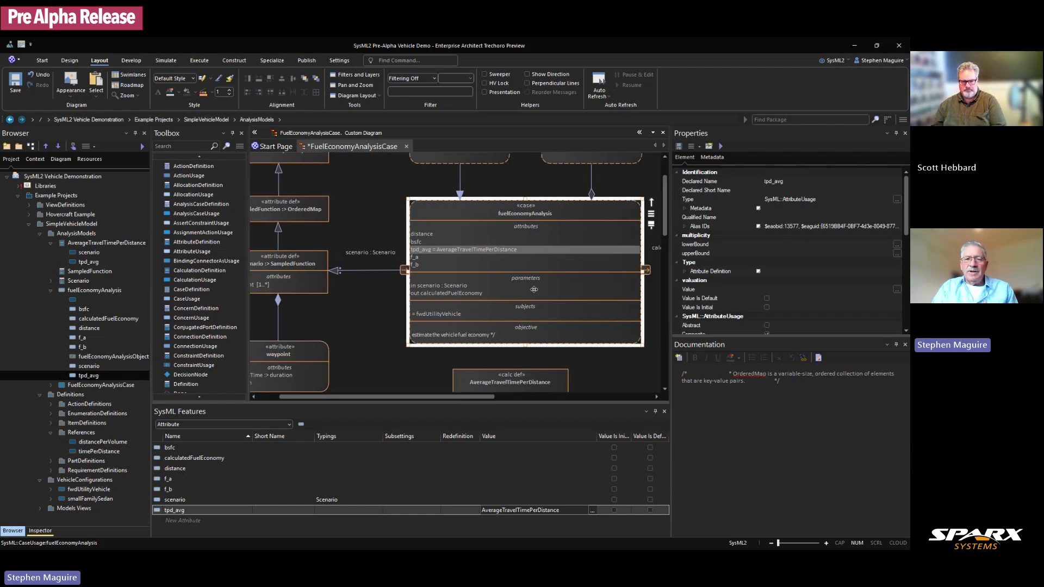
pyautogui.click(424, 257)
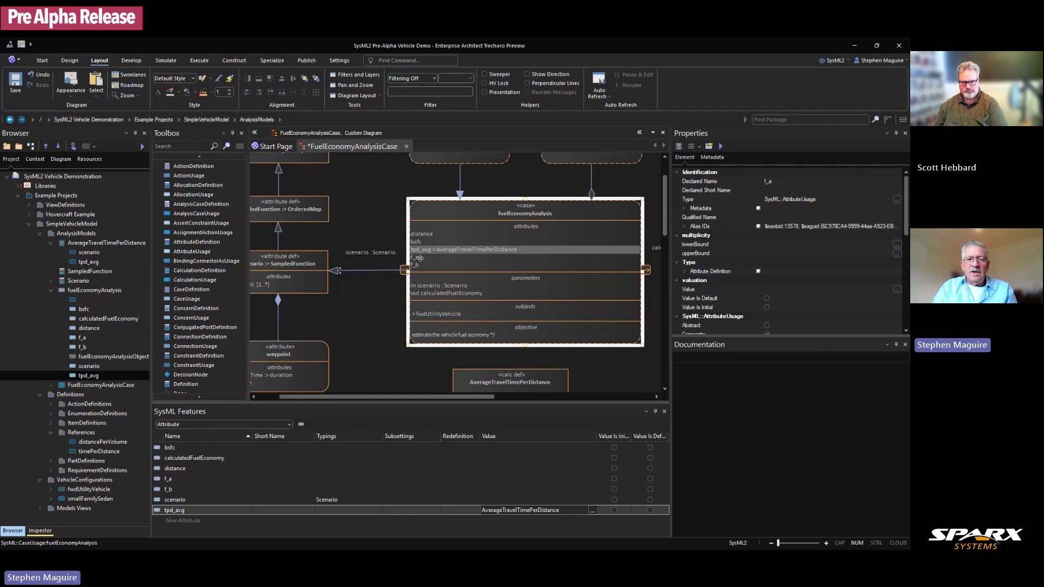
pyautogui.click(423, 266)
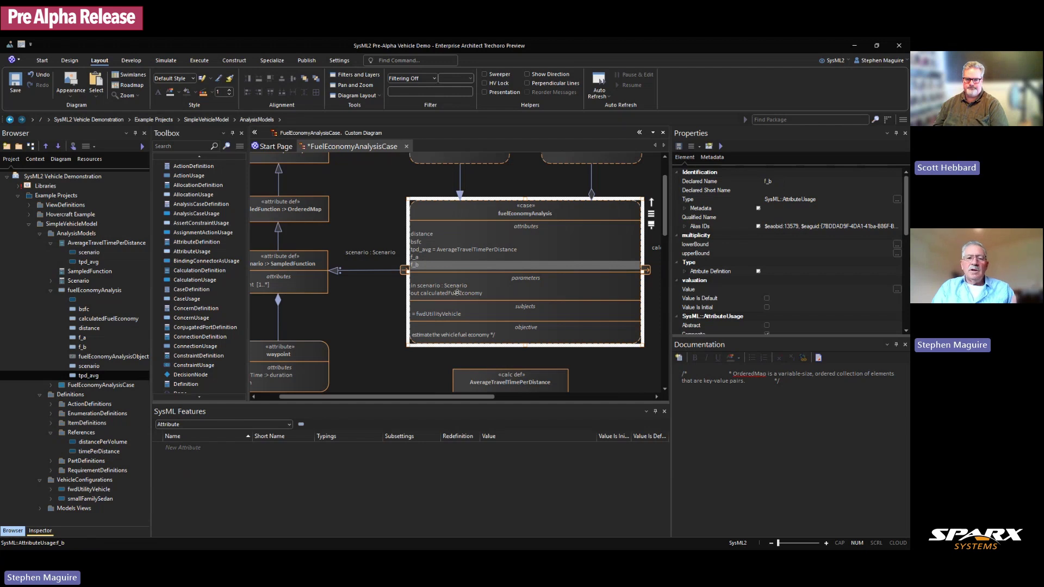
pyautogui.moveTo(356, 397); pyautogui.dragTo(337, 397)
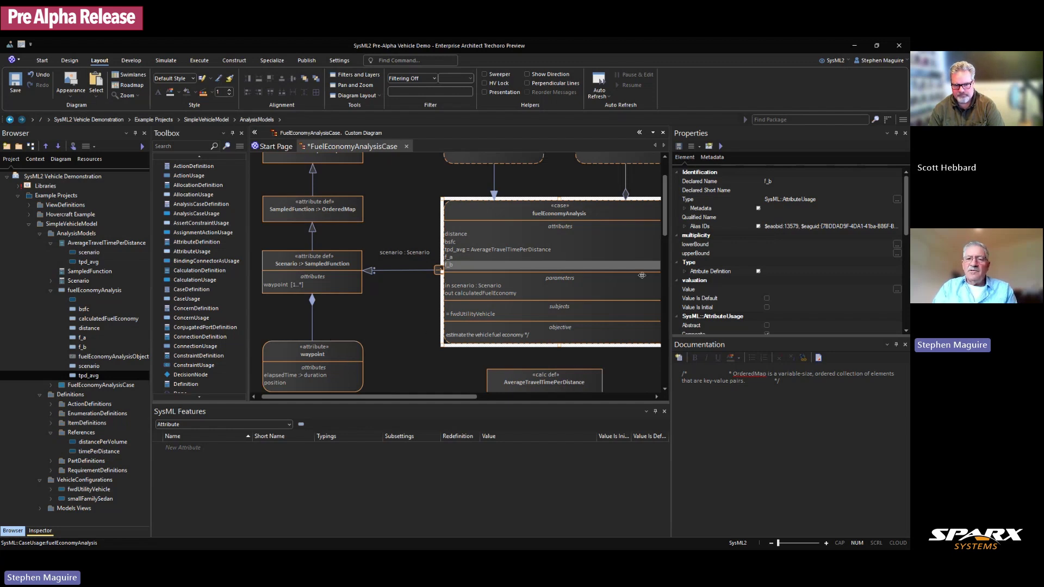
pyautogui.scroll(-1, 667, 221)
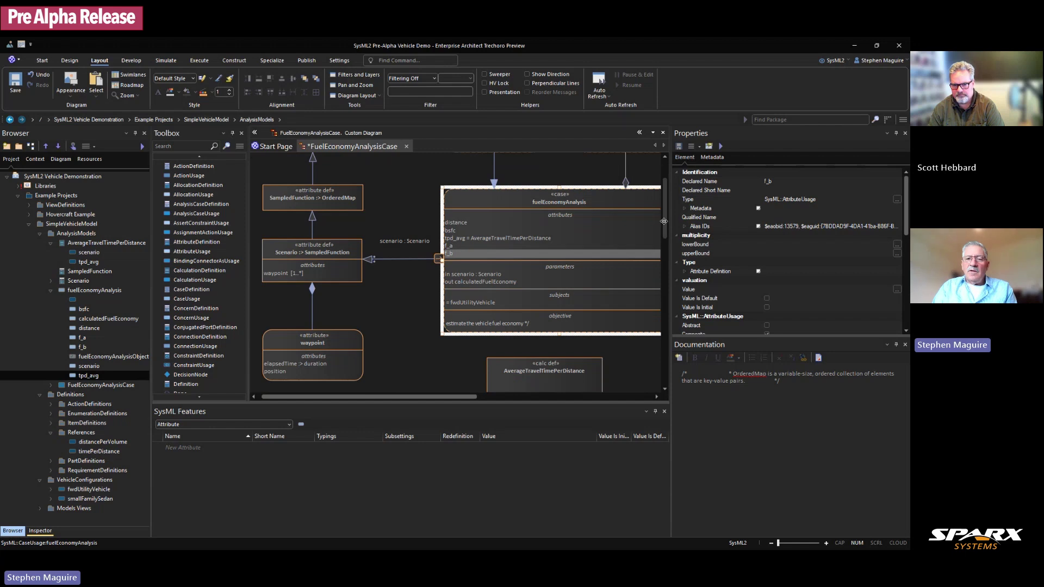
pyautogui.moveTo(671, 306); pyautogui.dragTo(765, 296)
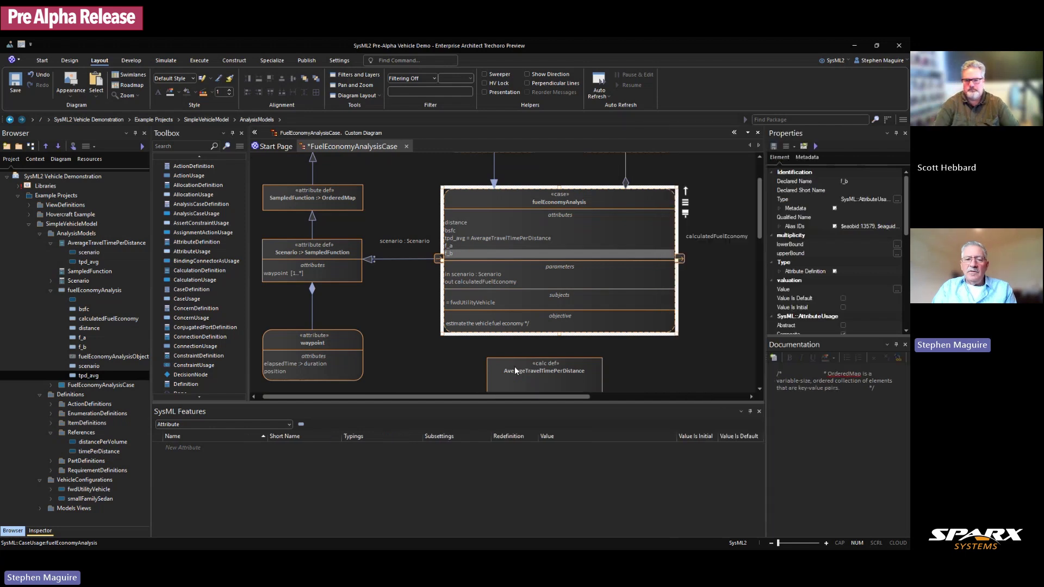
pyautogui.moveTo(478, 396); pyautogui.dragTo(498, 394)
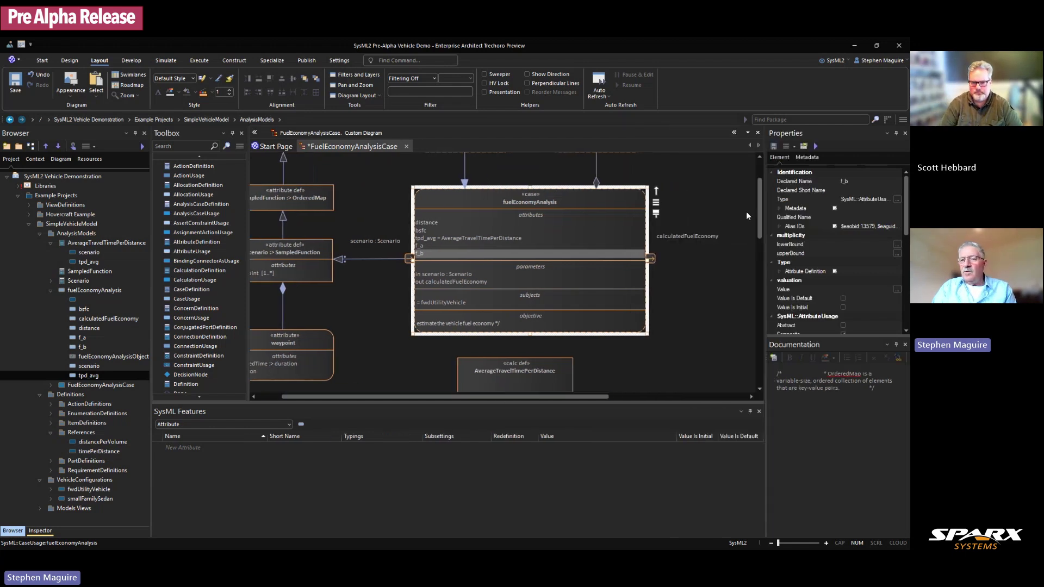
# Step: Review the references of the AverageTravelTimePerDistance calculation definition and the value of the tpd_avg attribute in fuelEconomyAnalysis
pyautogui.moveTo(759, 215); pyautogui.dragTo(759, 202)
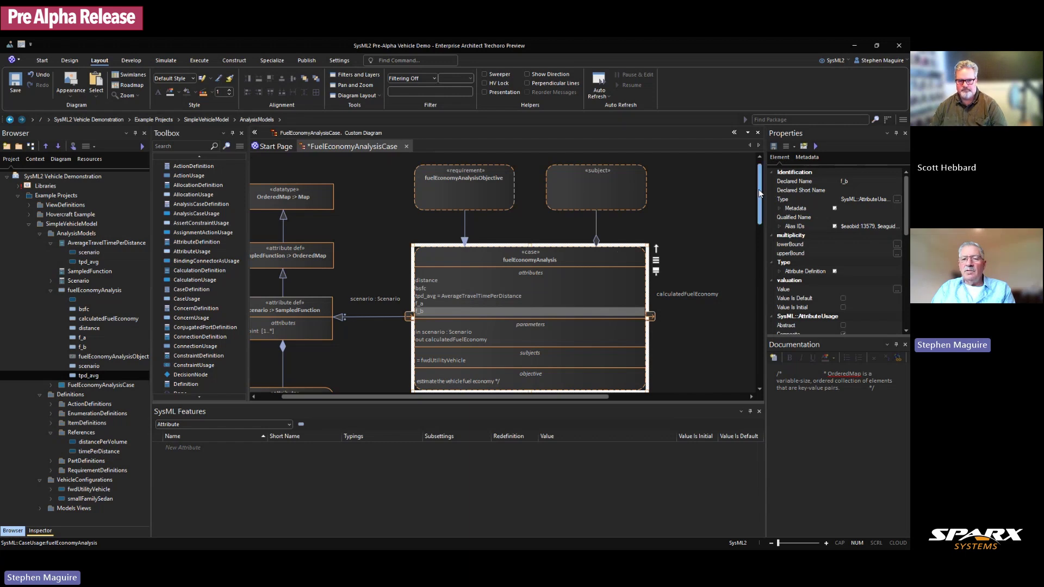
pyautogui.moveTo(759, 189); pyautogui.dragTo(763, 214)
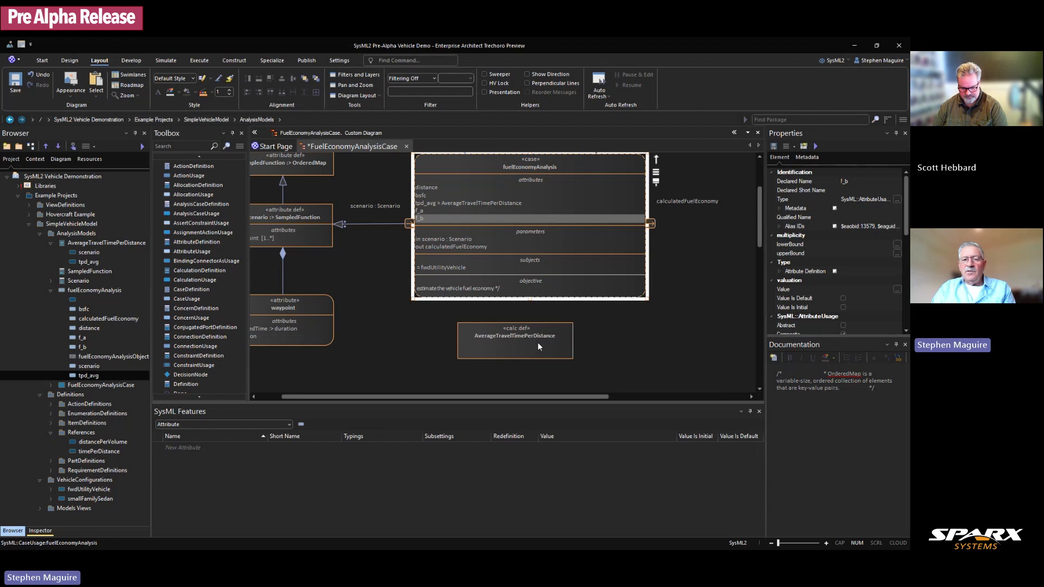
pyautogui.click(537, 342)
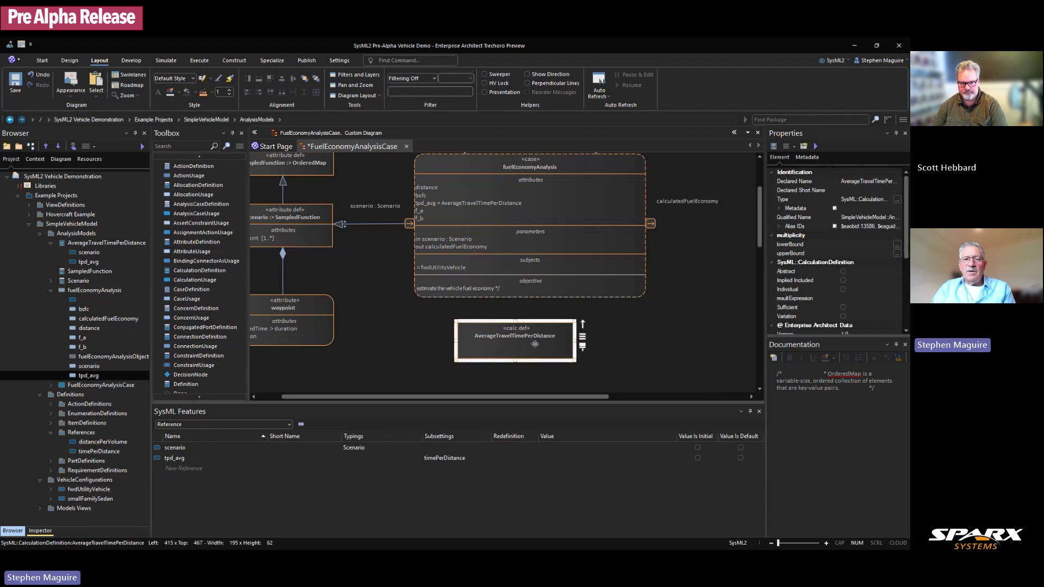
pyautogui.click(470, 205)
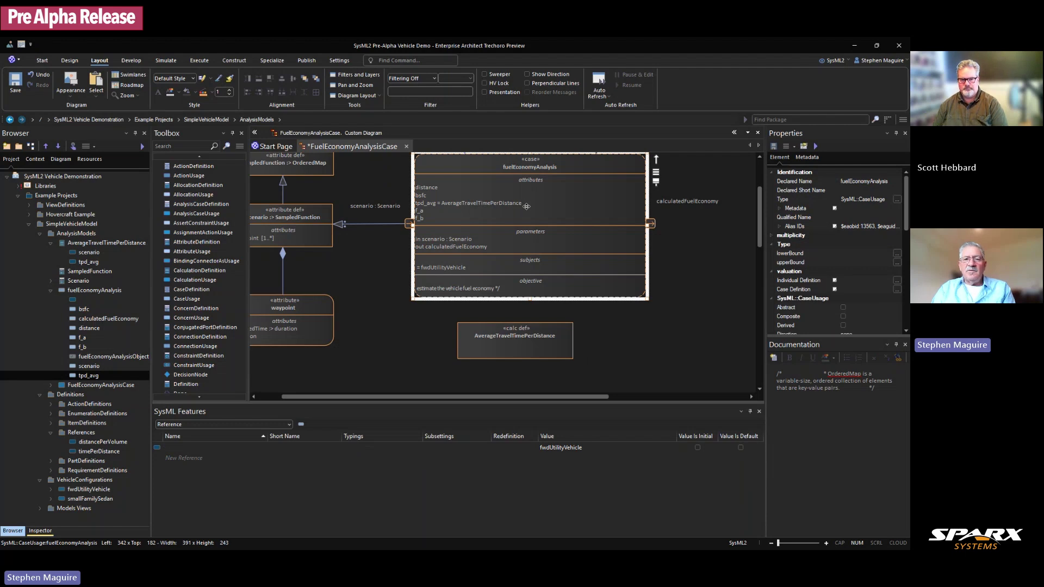
pyautogui.click(489, 203)
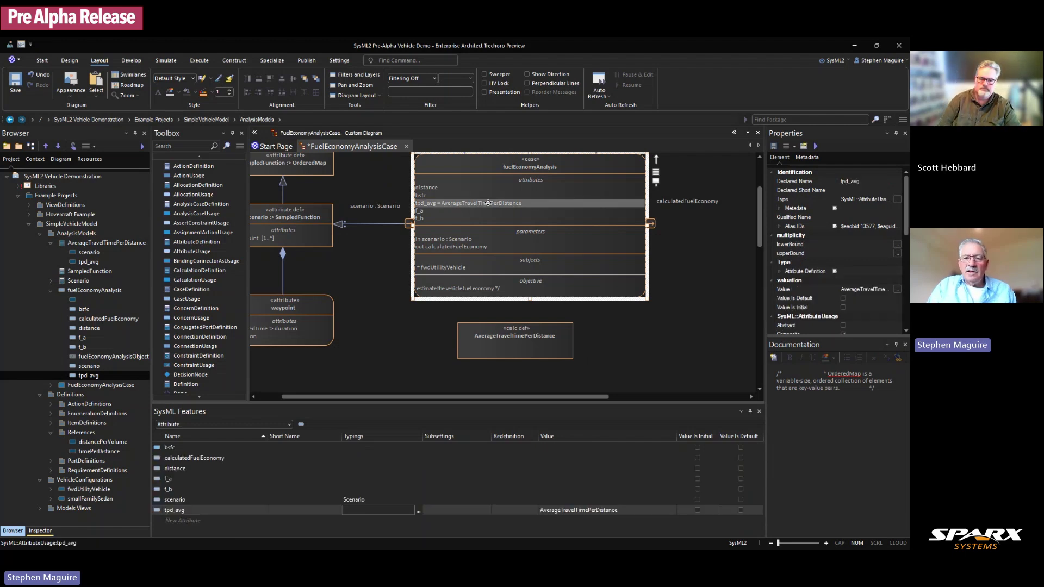
pyautogui.click(512, 506)
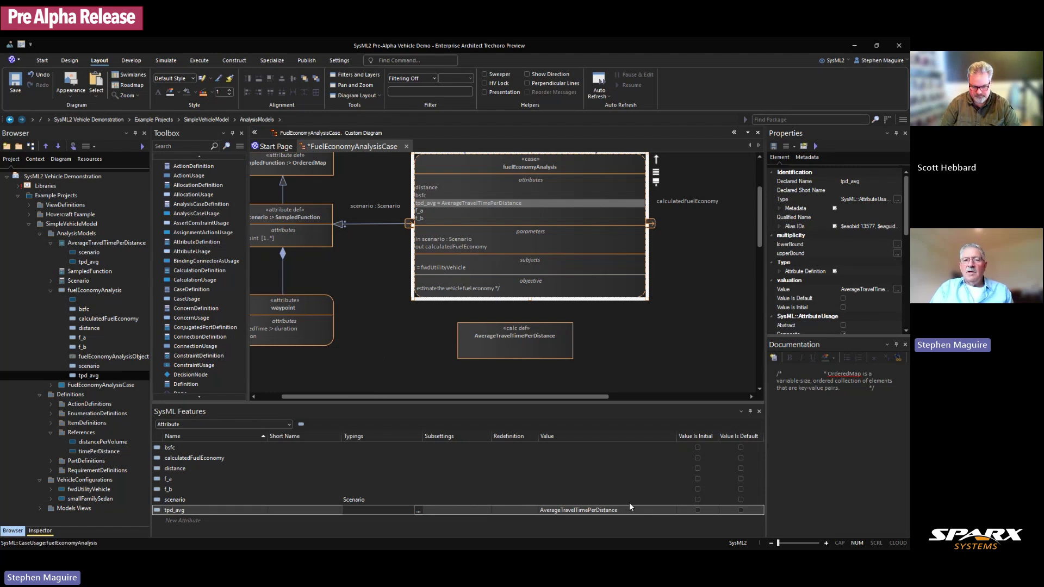
# Step: Clear the selection and make the diagram area taller by shrinking the Features pane until the waypoint attribute and AverageTravelTimePerDistance definition fit
pyautogui.scroll(3, 757, 223)
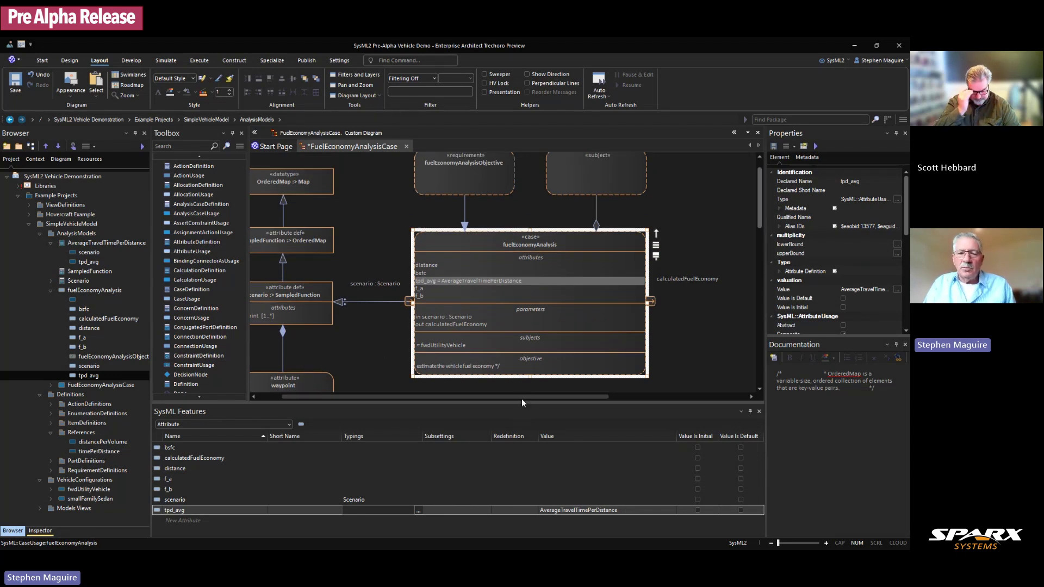
pyautogui.moveTo(521, 397); pyautogui.dragTo(498, 396)
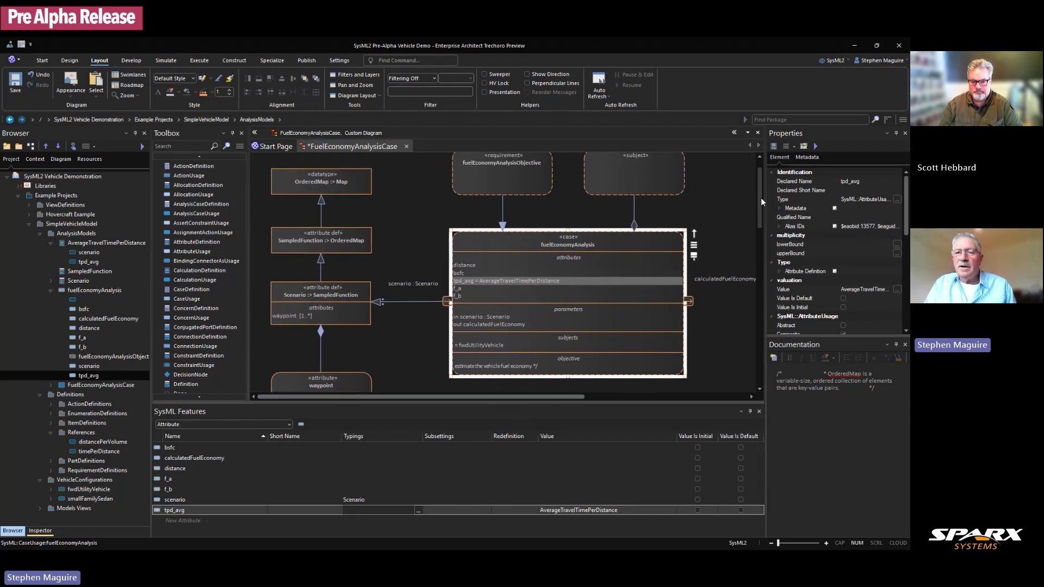
pyautogui.moveTo(760, 206); pyautogui.dragTo(759, 201)
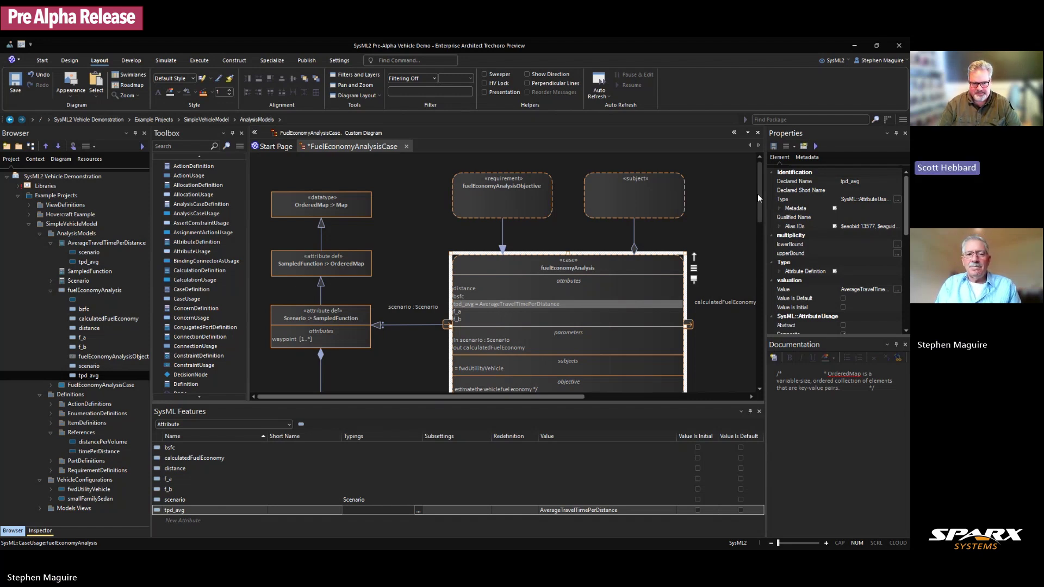
pyautogui.click(426, 256)
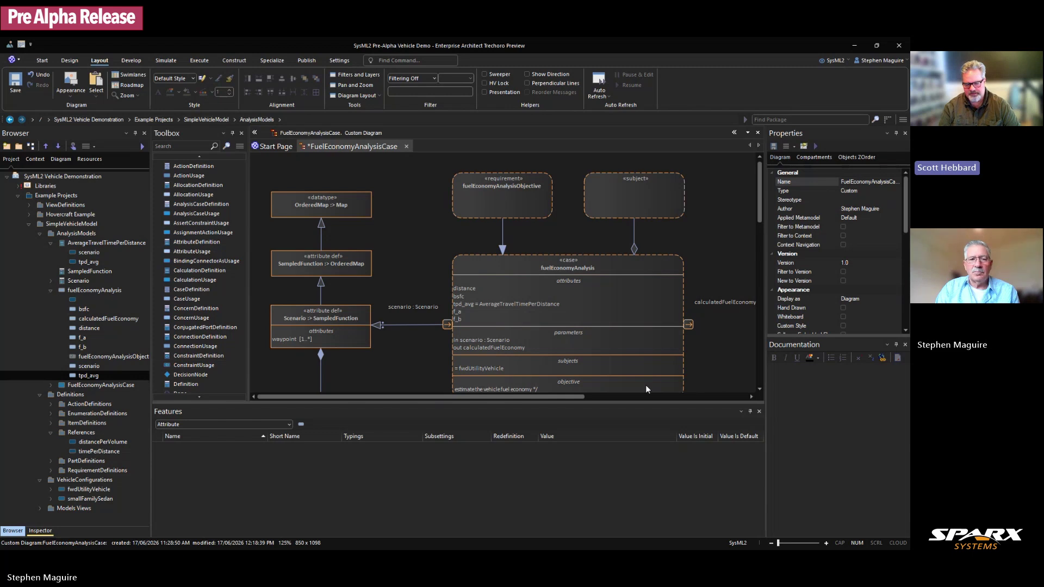
pyautogui.moveTo(503, 403); pyautogui.dragTo(506, 492)
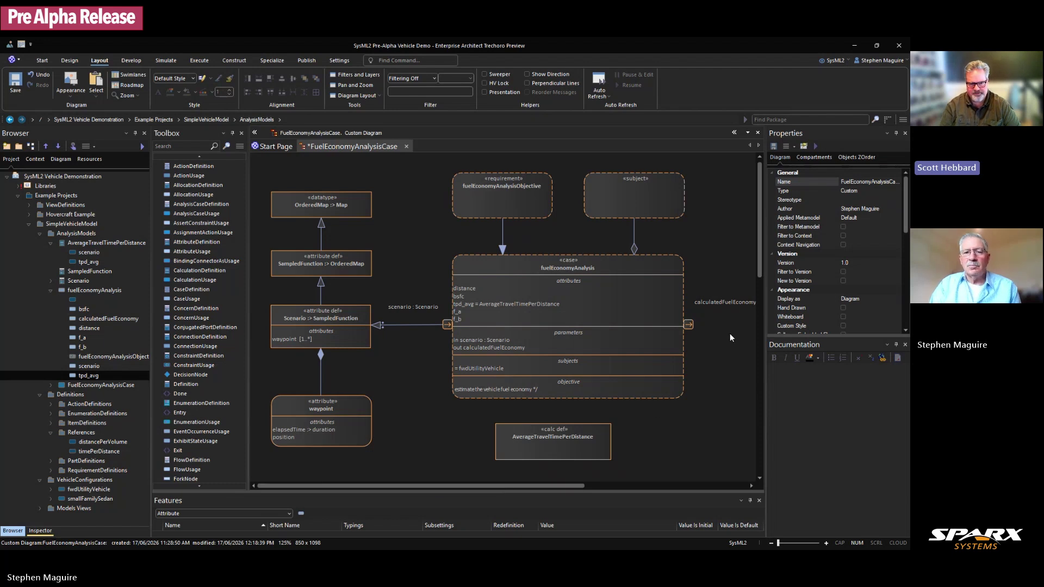